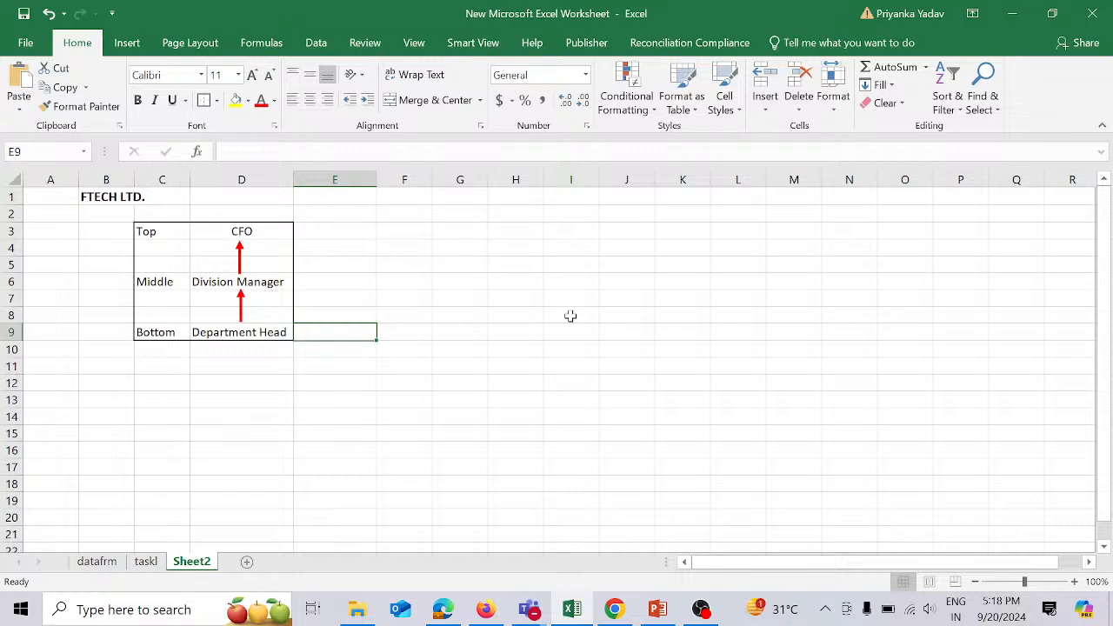
Enter the role Planner in E9 beside Department Head and Reviewer in E6 beside Division Manager
text(Planner)
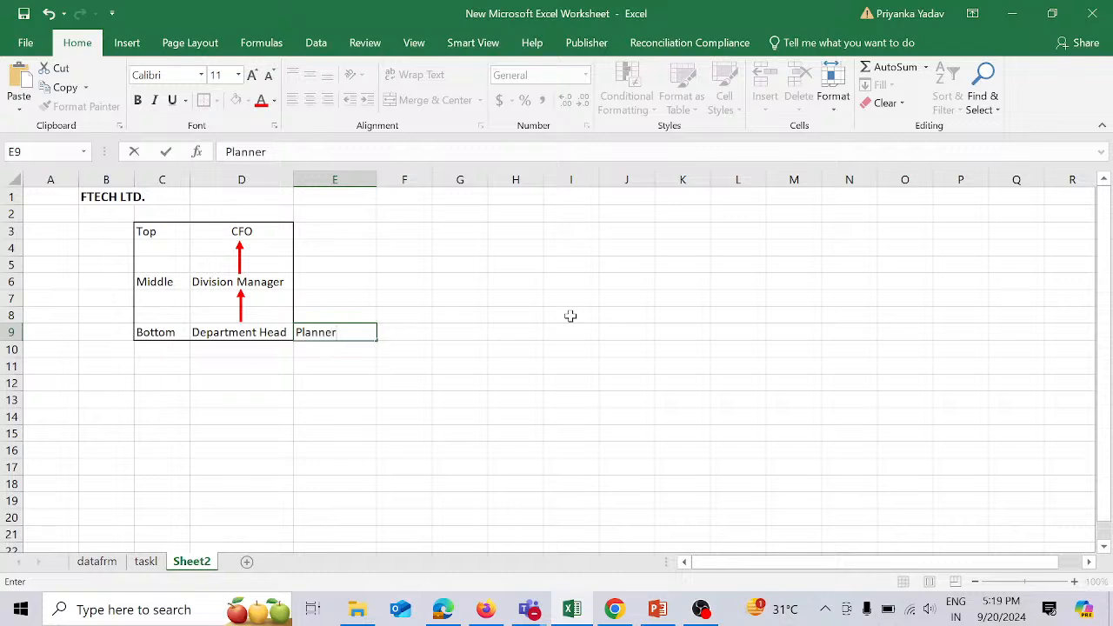
key(Up)
key(Up)
key(Up)
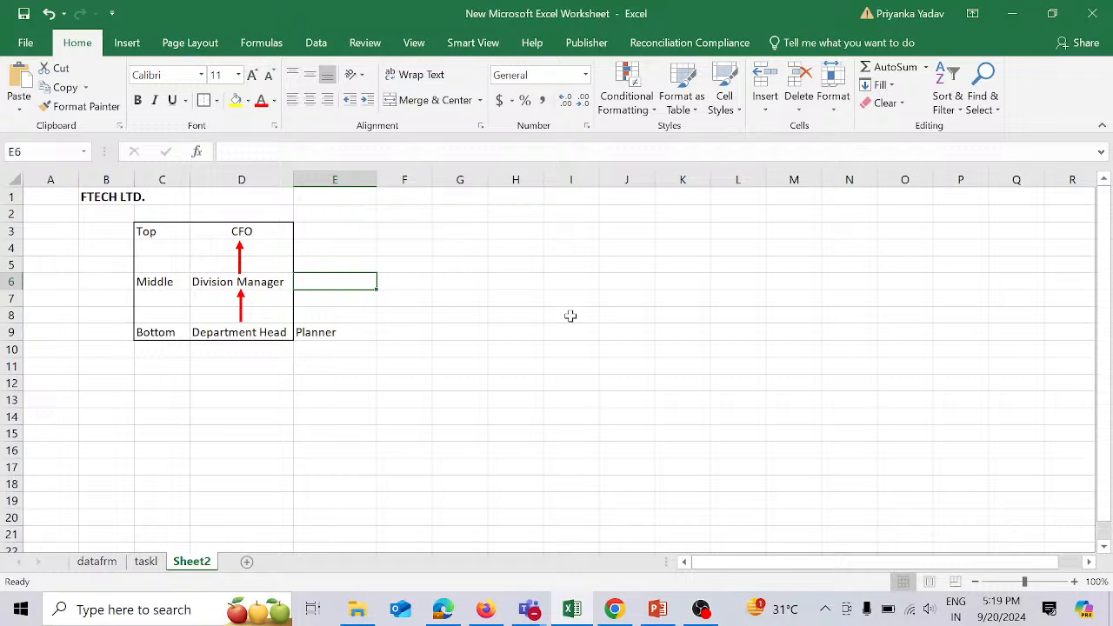
text(r)
key(BackSpace)
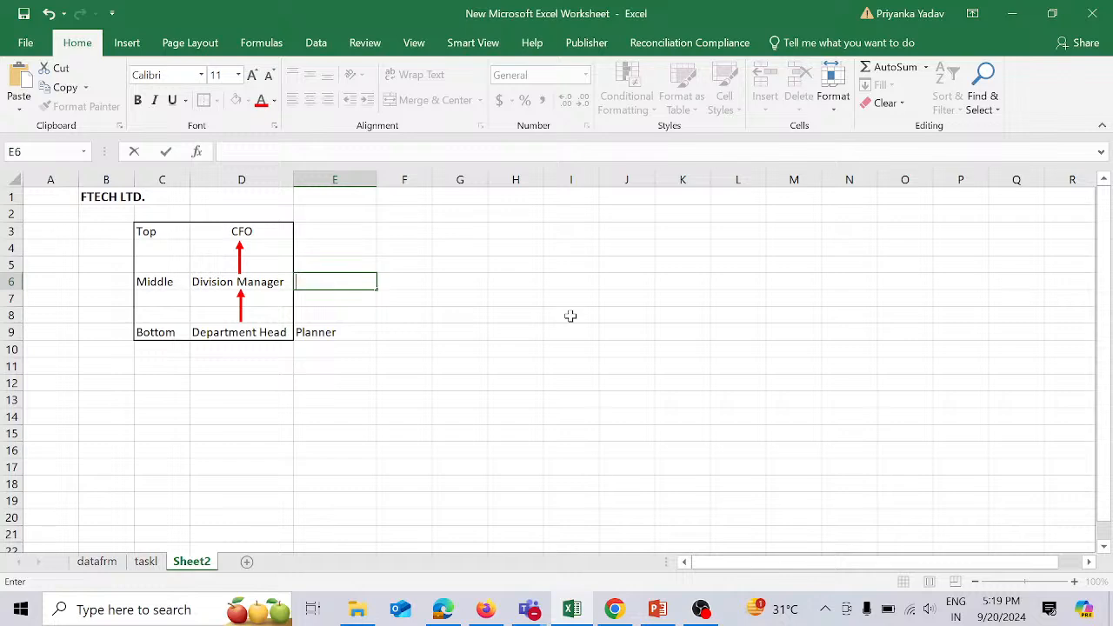
text(Reviewer)
Enter the role Approver in E3 beside CFO
key(Up)
key(Up)
key(Up)
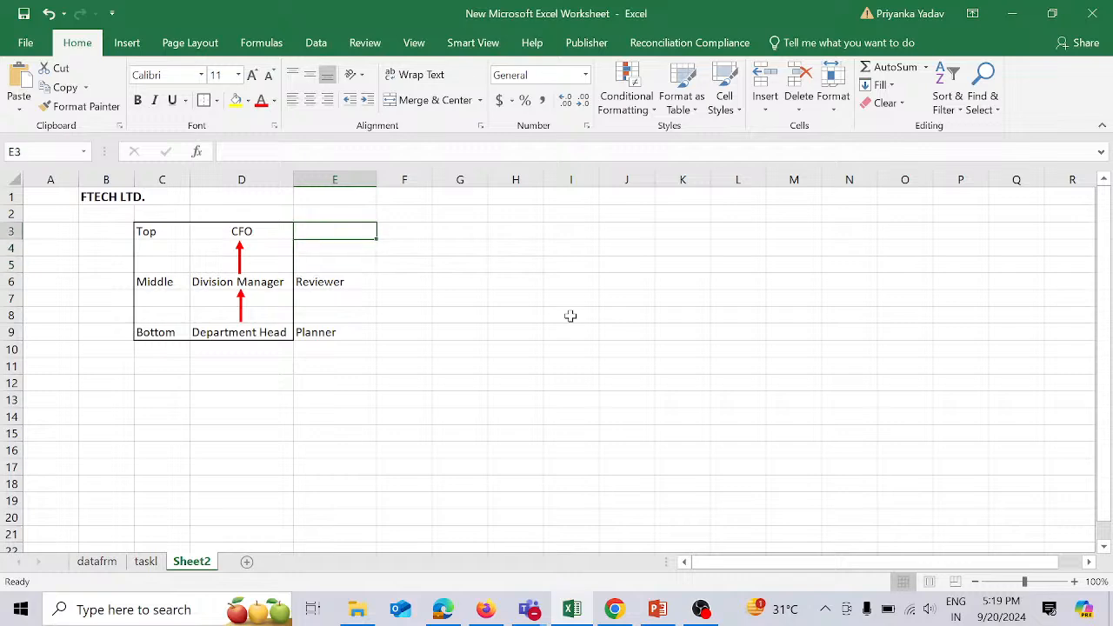
text(Appr)
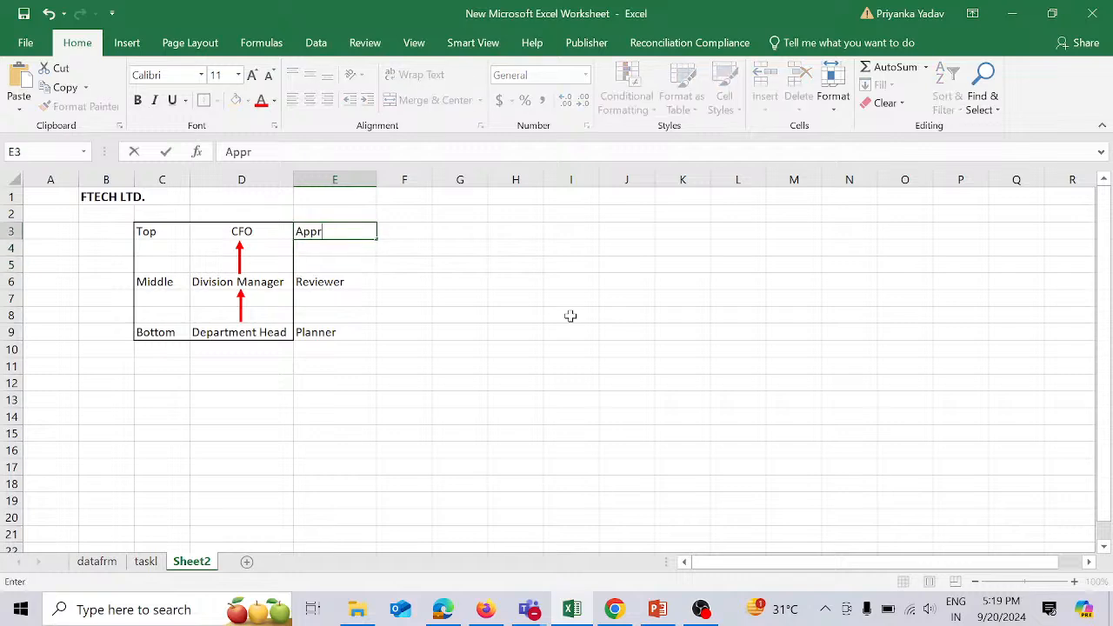
text(over)
key(Tab)
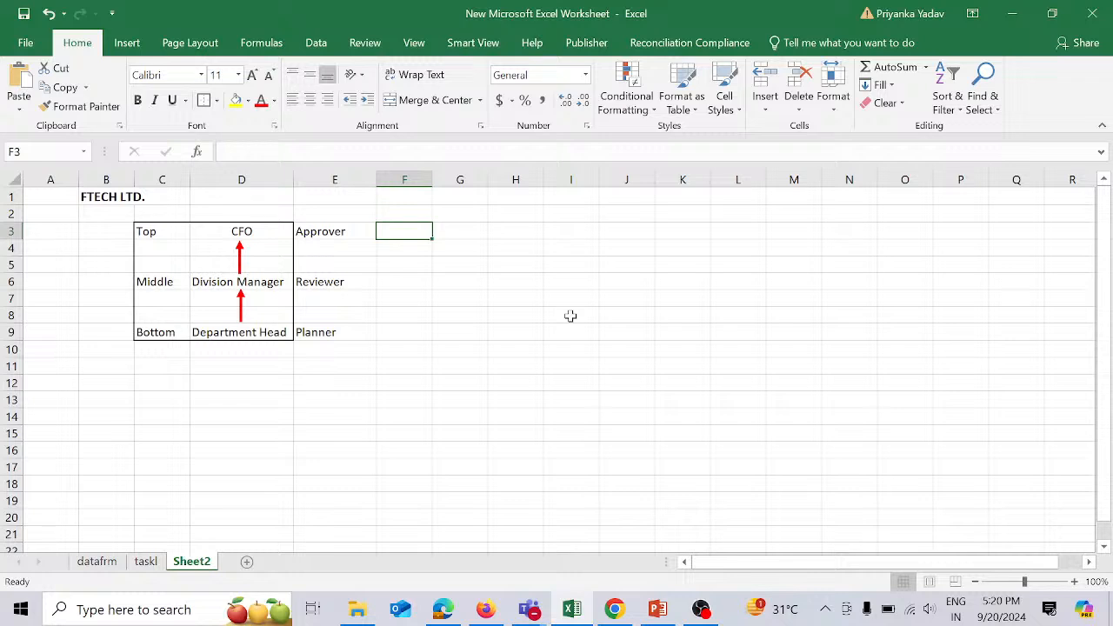
Add the heading Annual Budget in cell F1
key(Up)
key(Up)
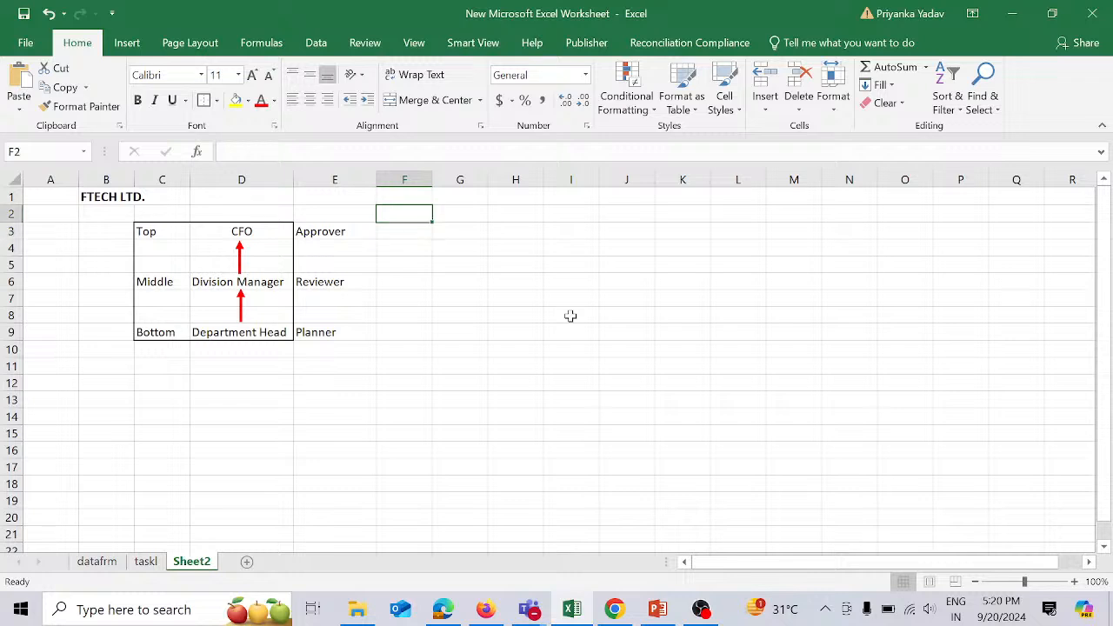
text(Ann)
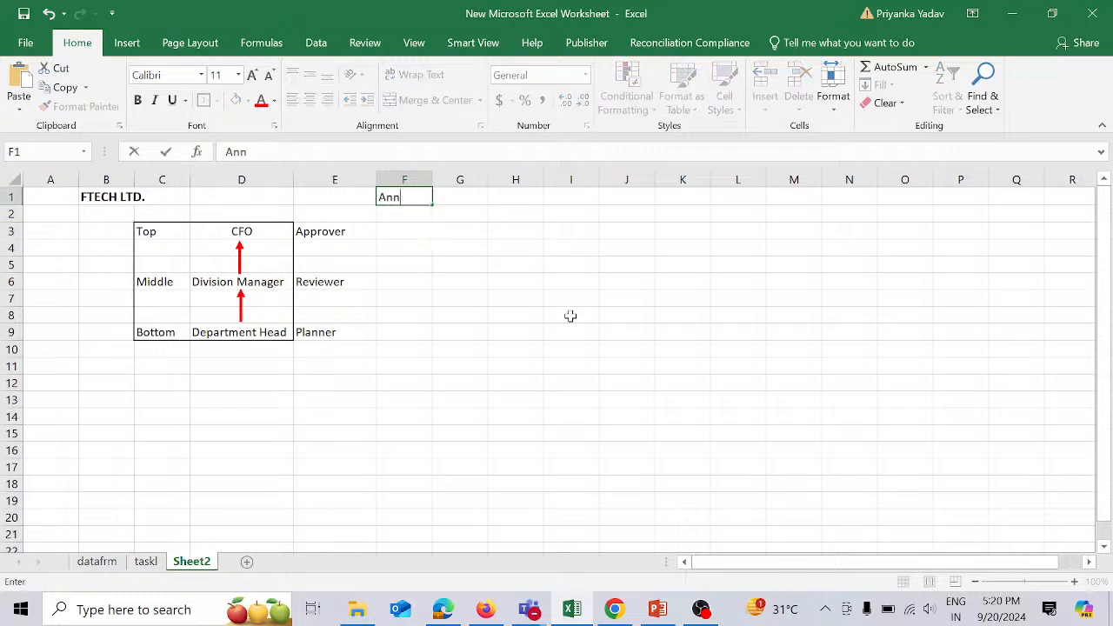
text(ual Budget)
key(Return)
key(Return)
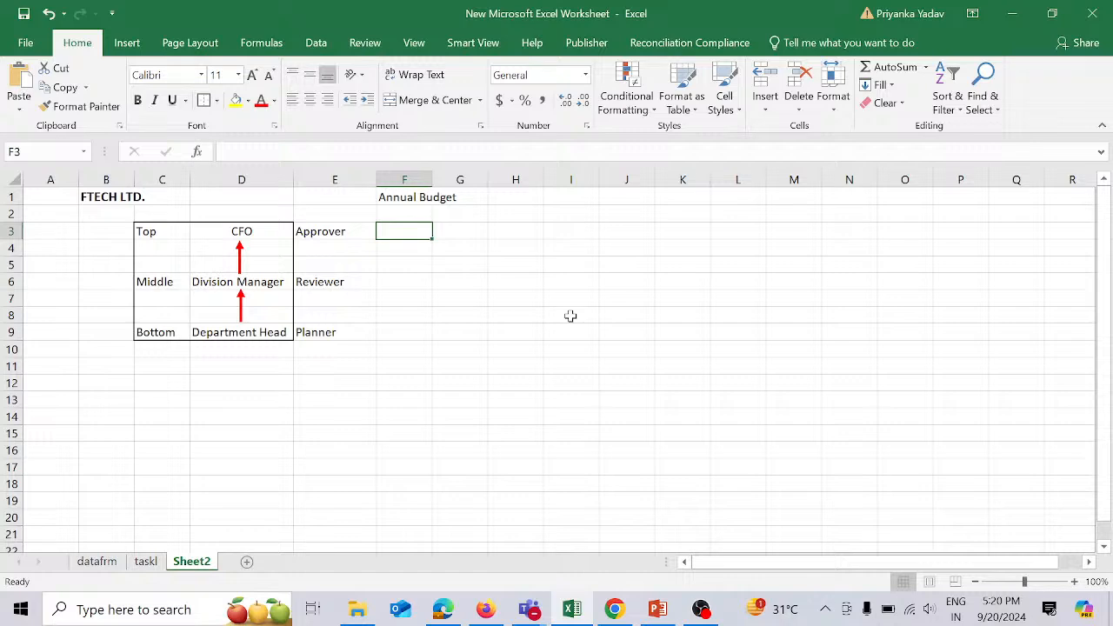
click(408, 328)
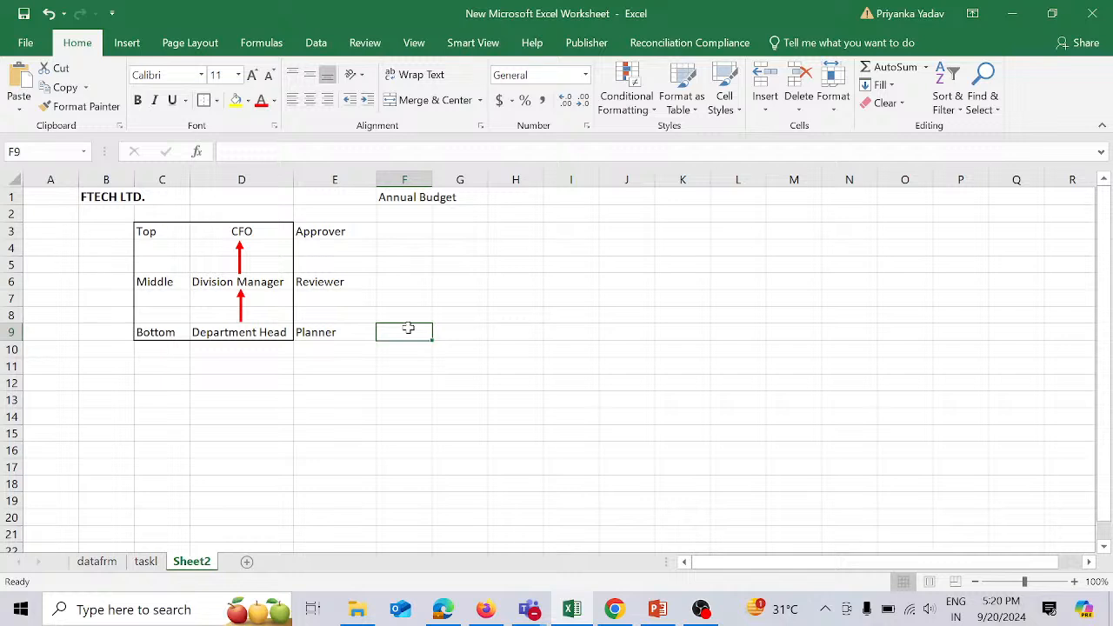
key(Up)
key(Up)
key(Up)
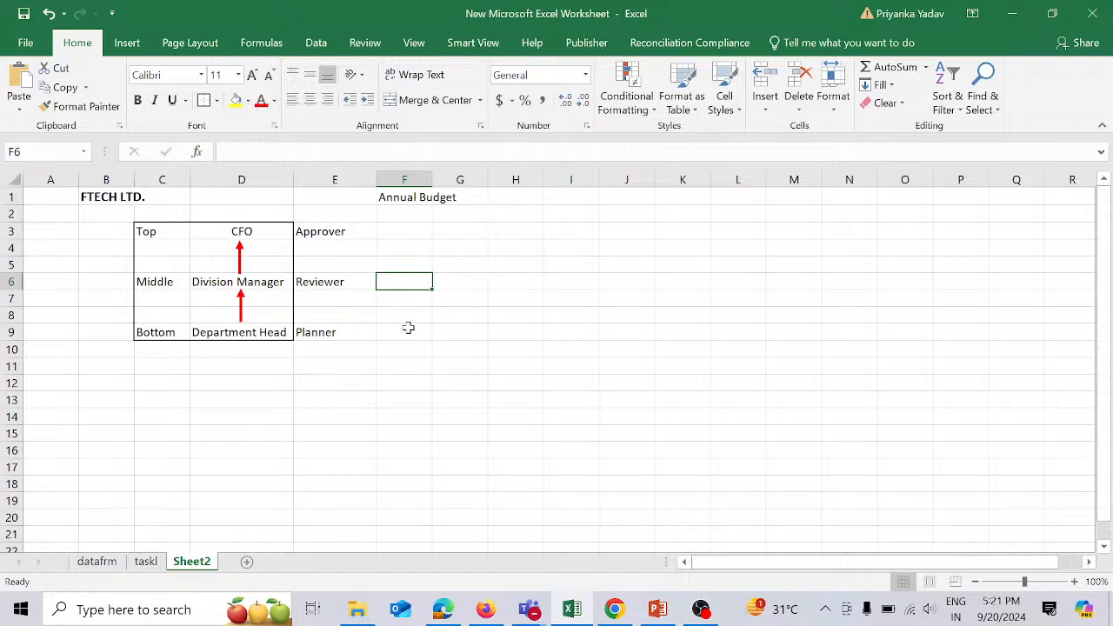
key(Up)
key(Up)
key(Up)
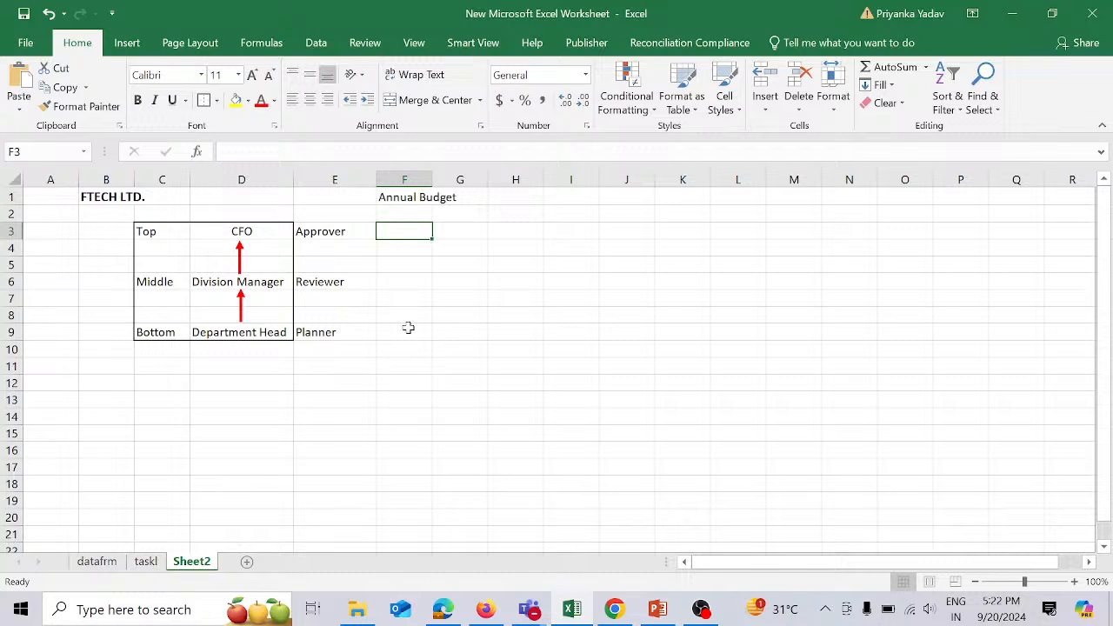
Enter the planner's first name in F9 on the Department Head row
key(Down)
key(Down)
key(Down)
key(Down)
key(Down)
key(Down)
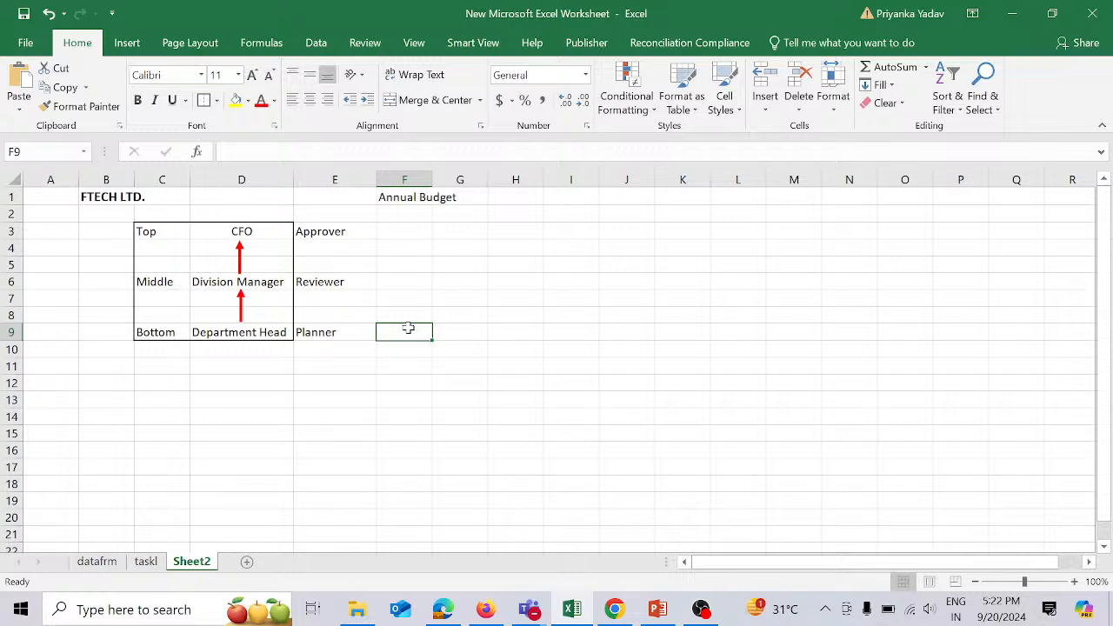
text(Alex)
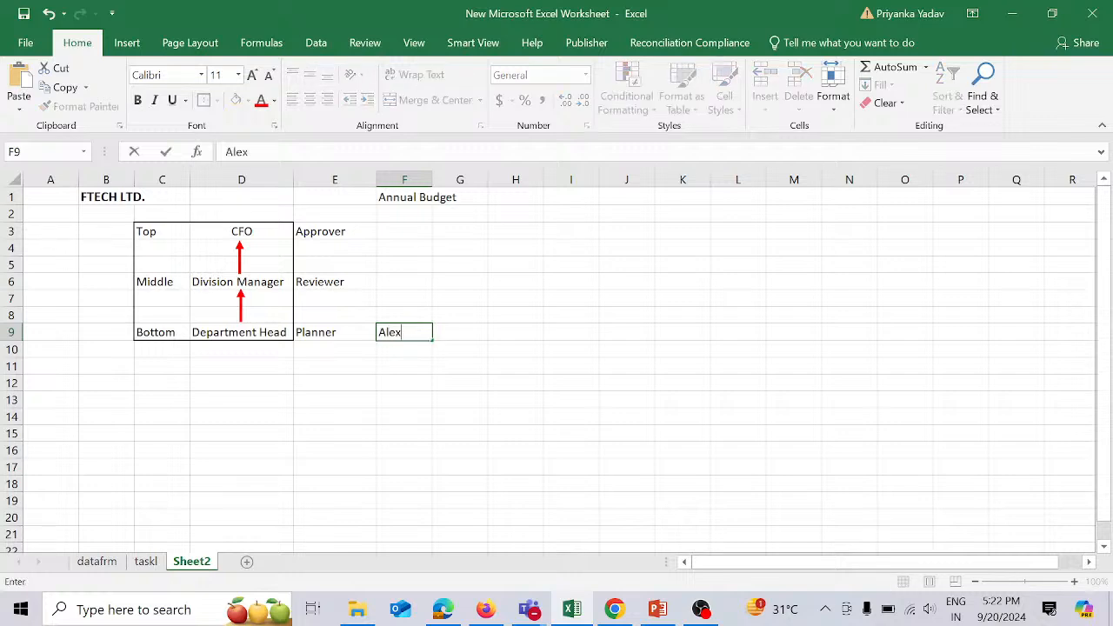
click(407, 330)
Enter the reviewer's first name in F6 and the approver's first name in F3
key(Up)
key(Up)
key(Up)
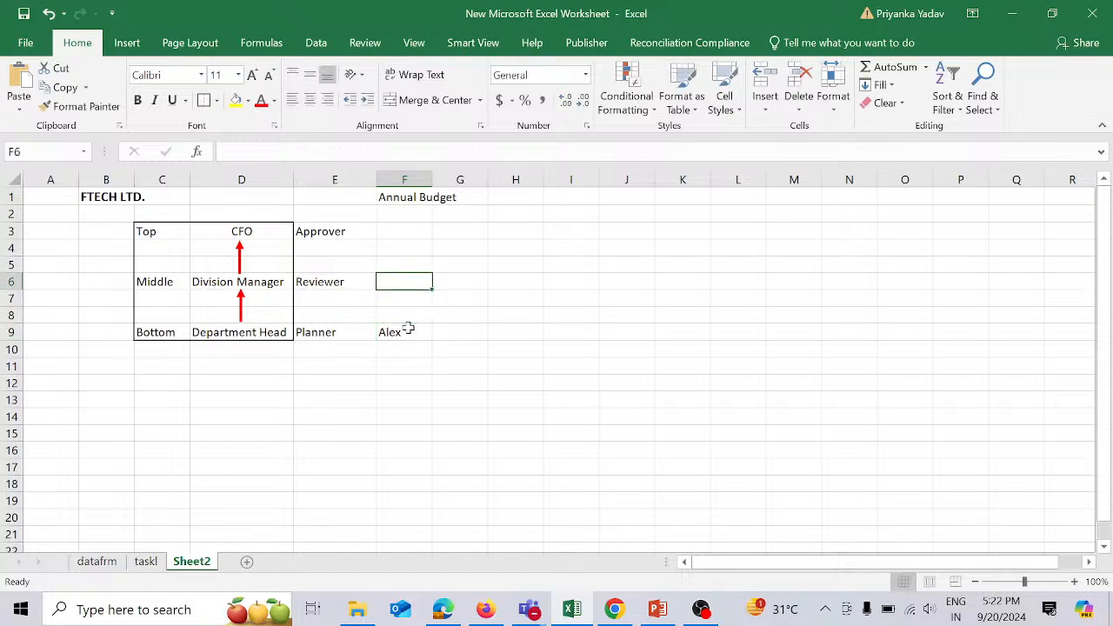
text(R)
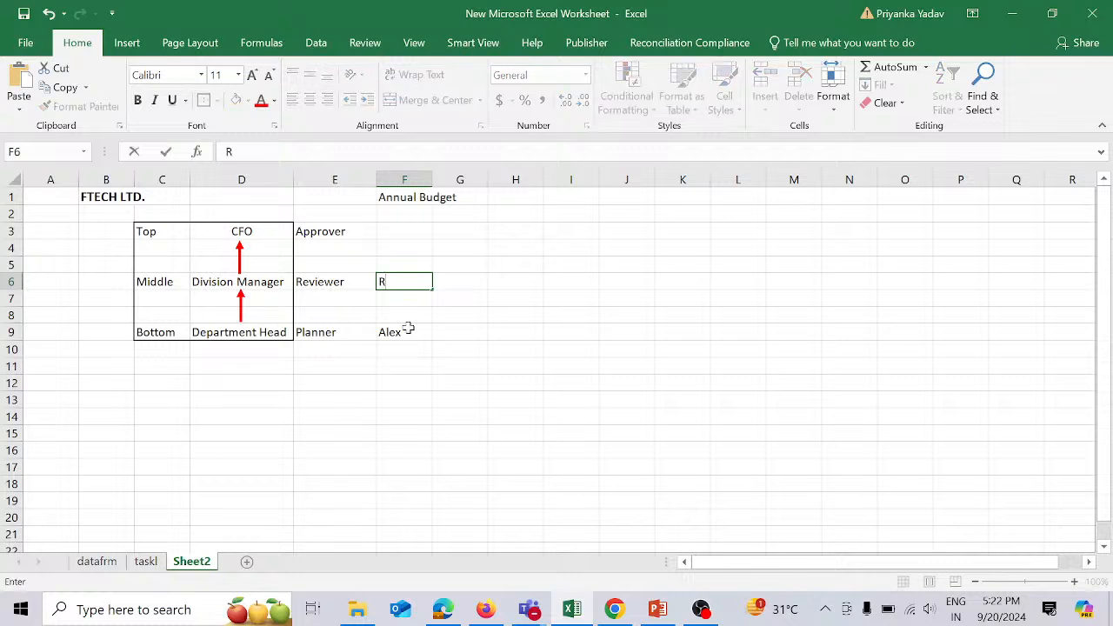
text(oger)
key(Up)
key(Up)
key(Up)
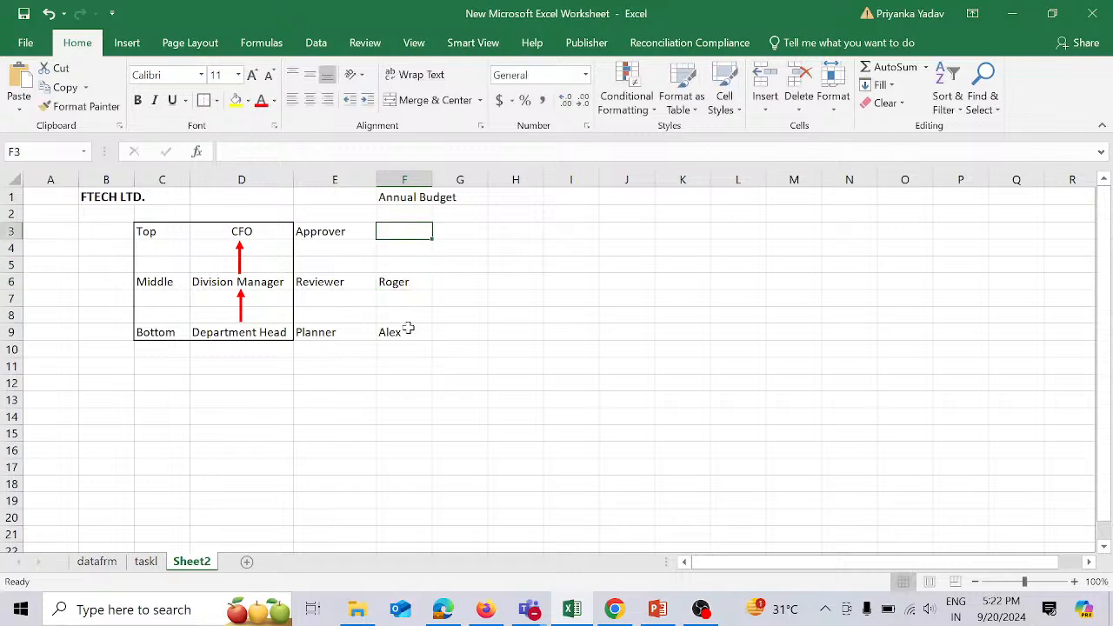
text(Sam)
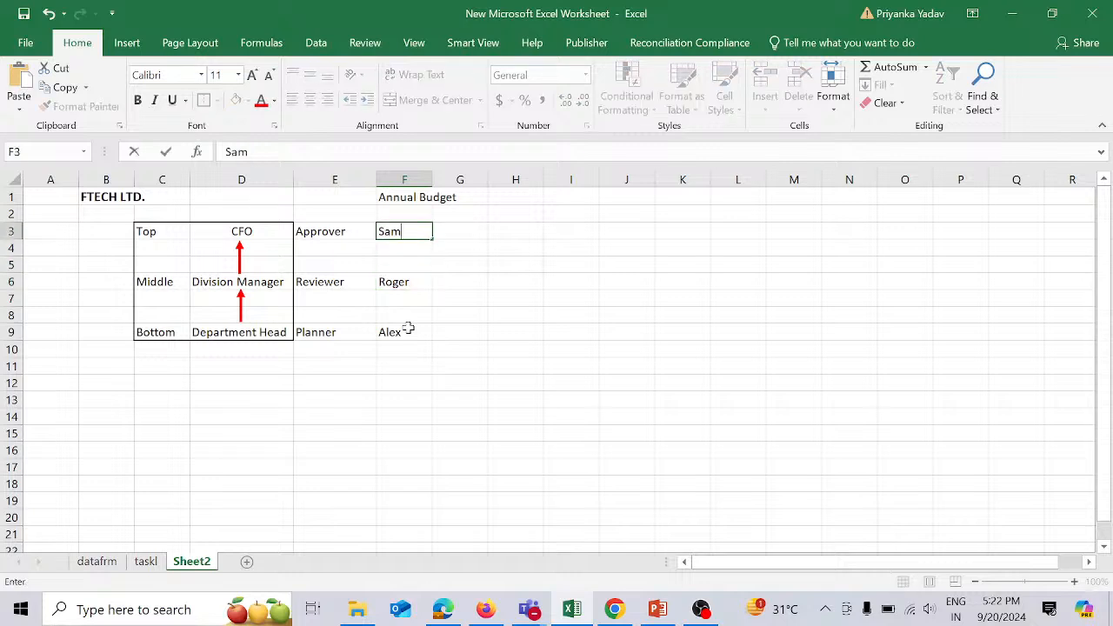
key(Tab)
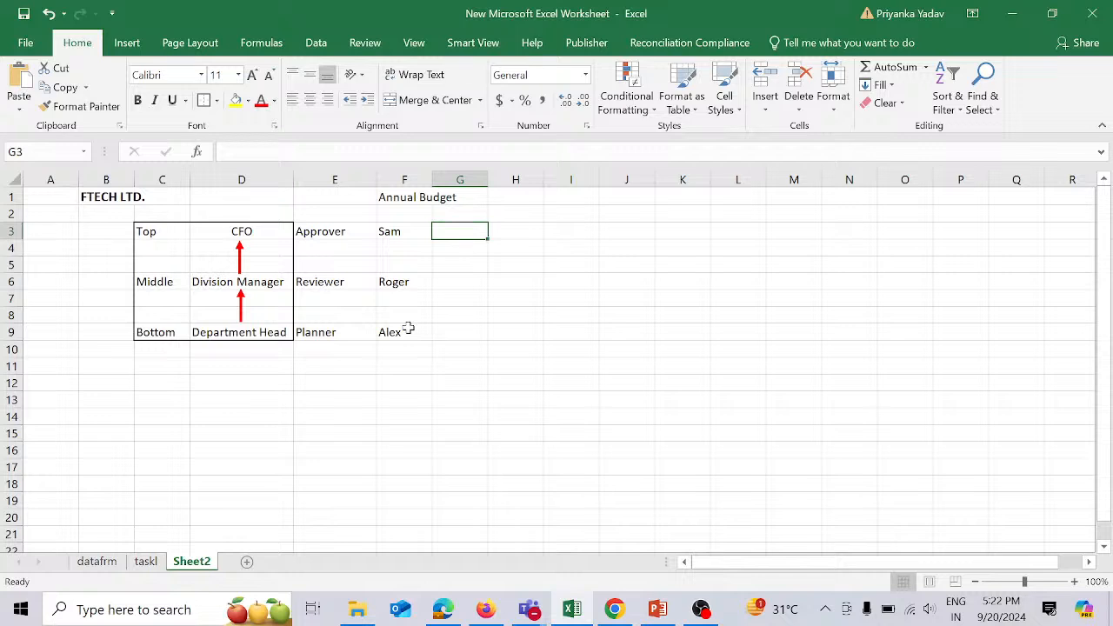
Switch to Oracle EPM Cloud Planning in Firefox and open the Manage Users page of Access Control
click(487, 612)
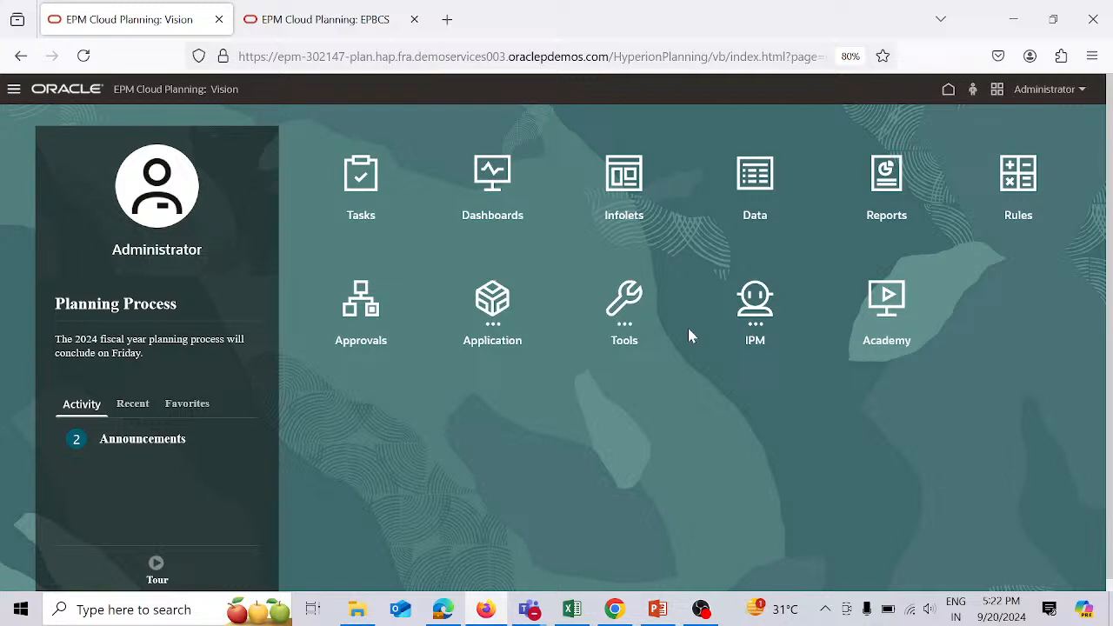
click(631, 305)
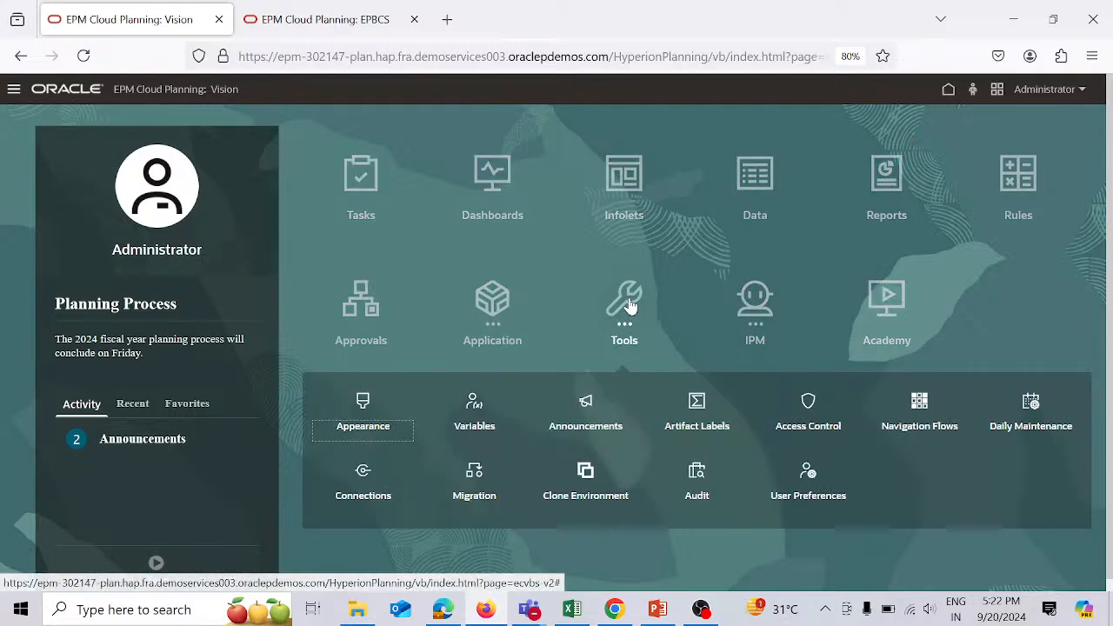
click(807, 402)
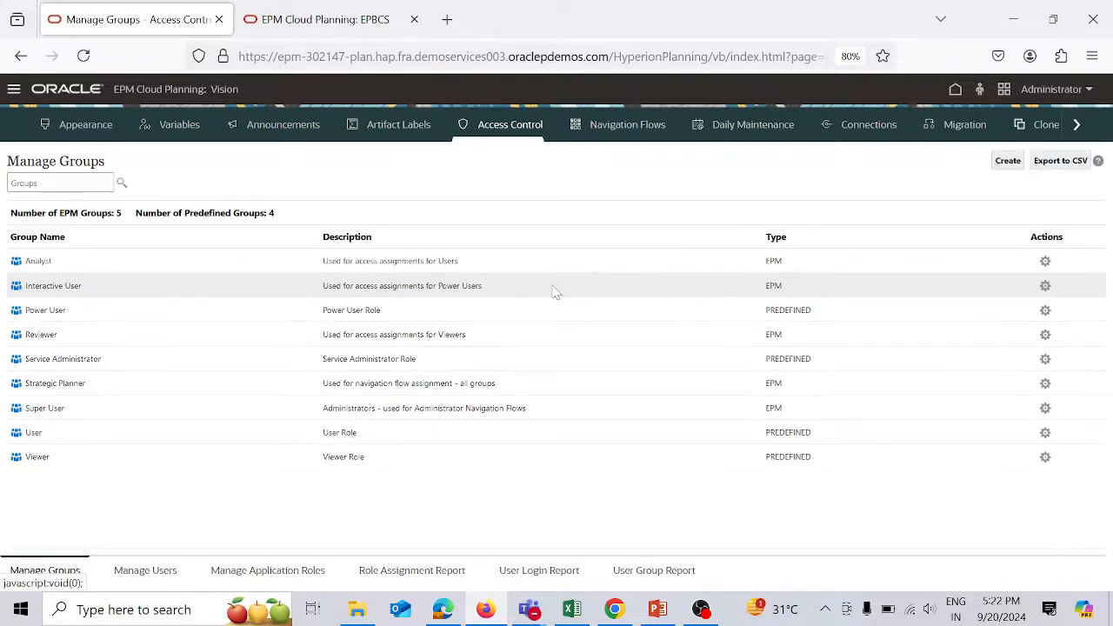
click(145, 572)
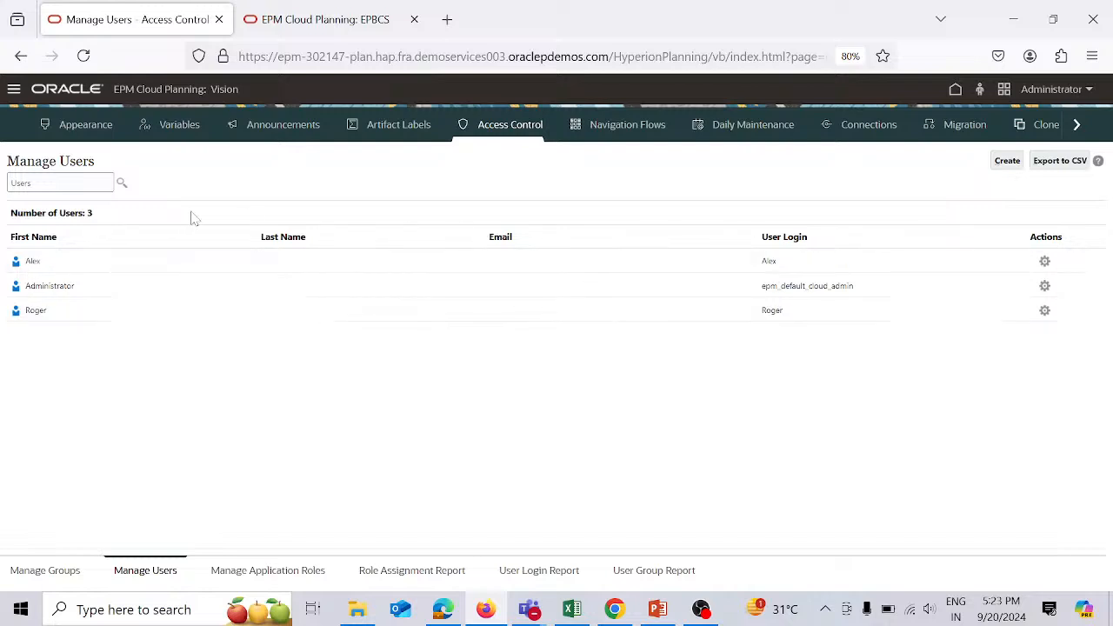
Start a new user for the approver, filling in the user name, password, password confirmation and first name
click(1007, 162)
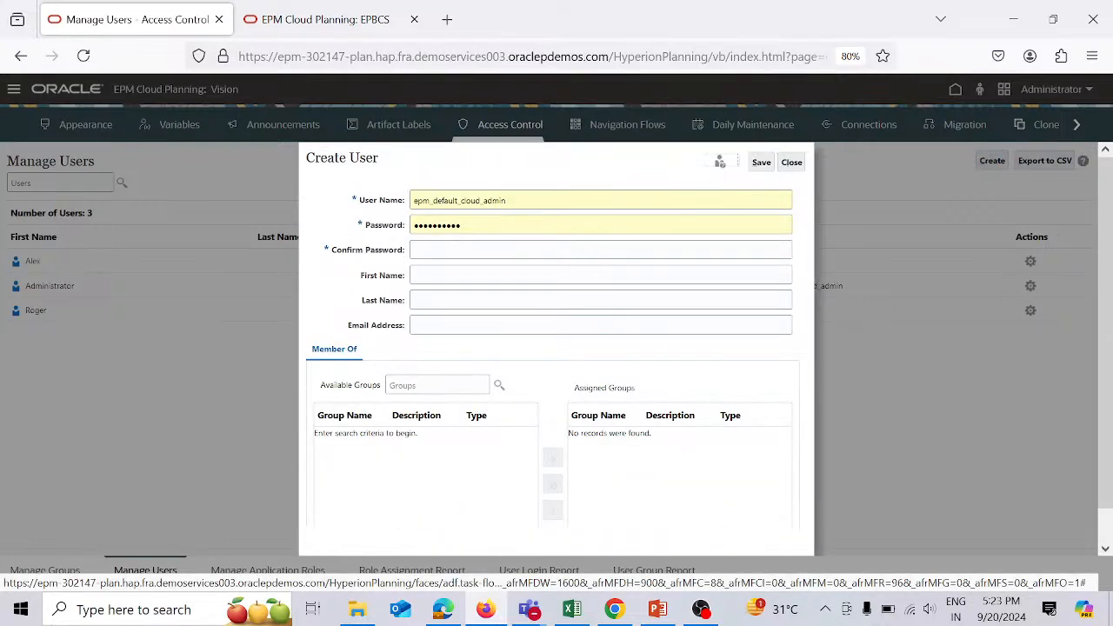
drag(507, 200, 414, 200)
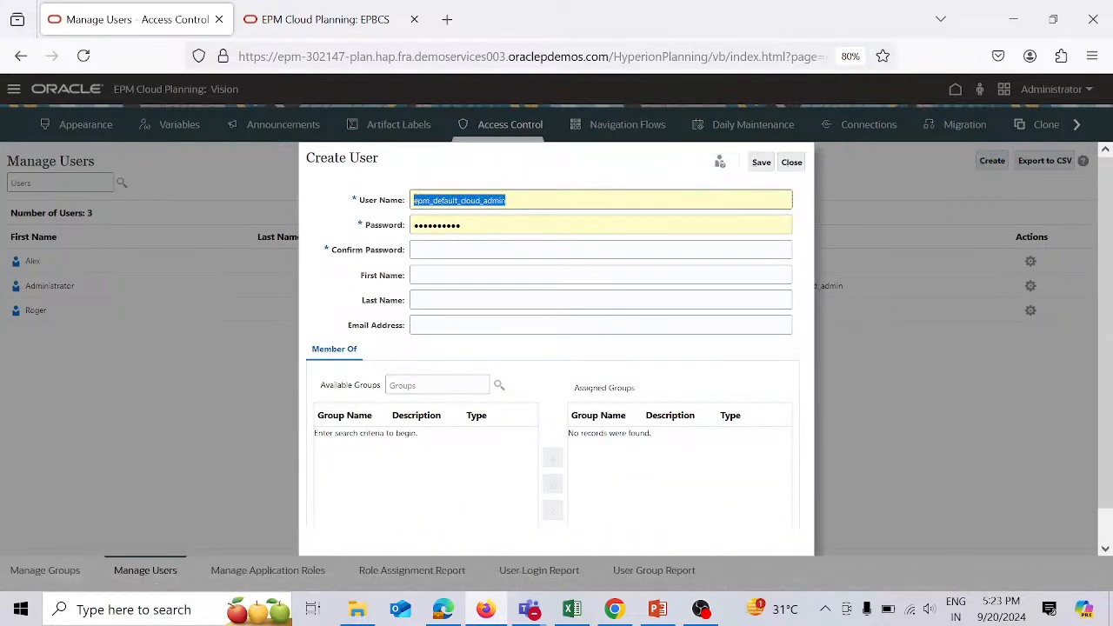
text(Sam)
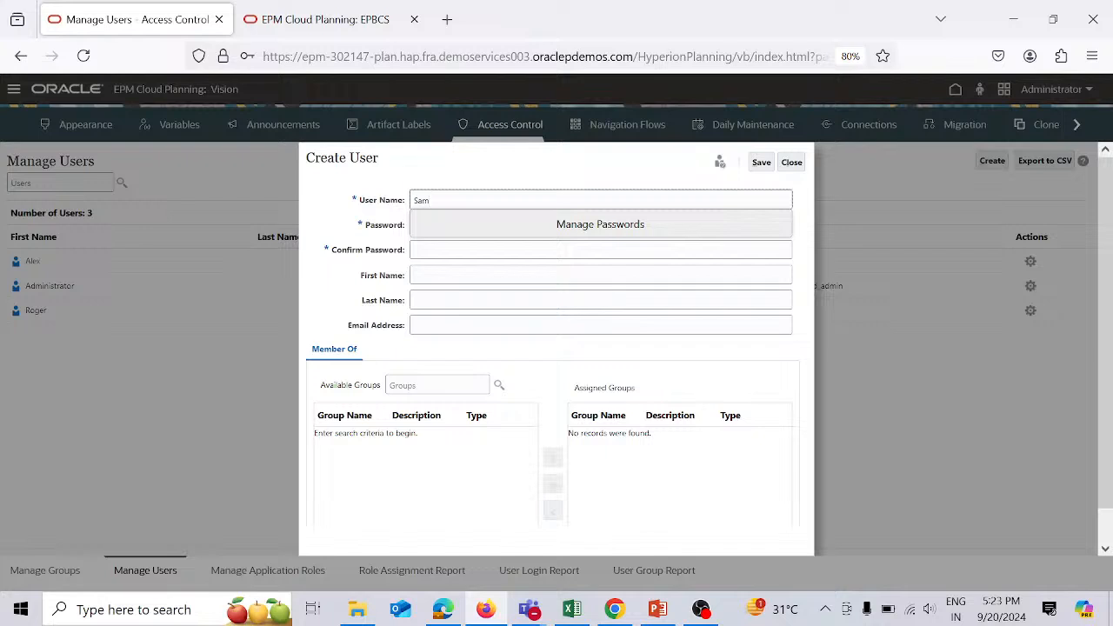
key(Tab)
text(***)
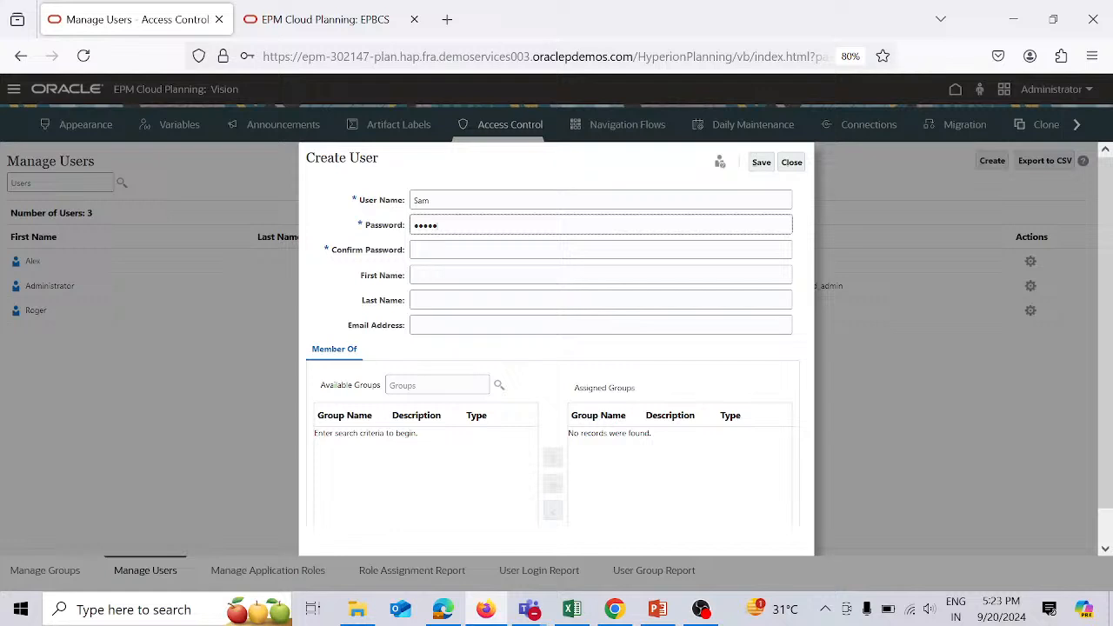
key(Tab)
text(****)
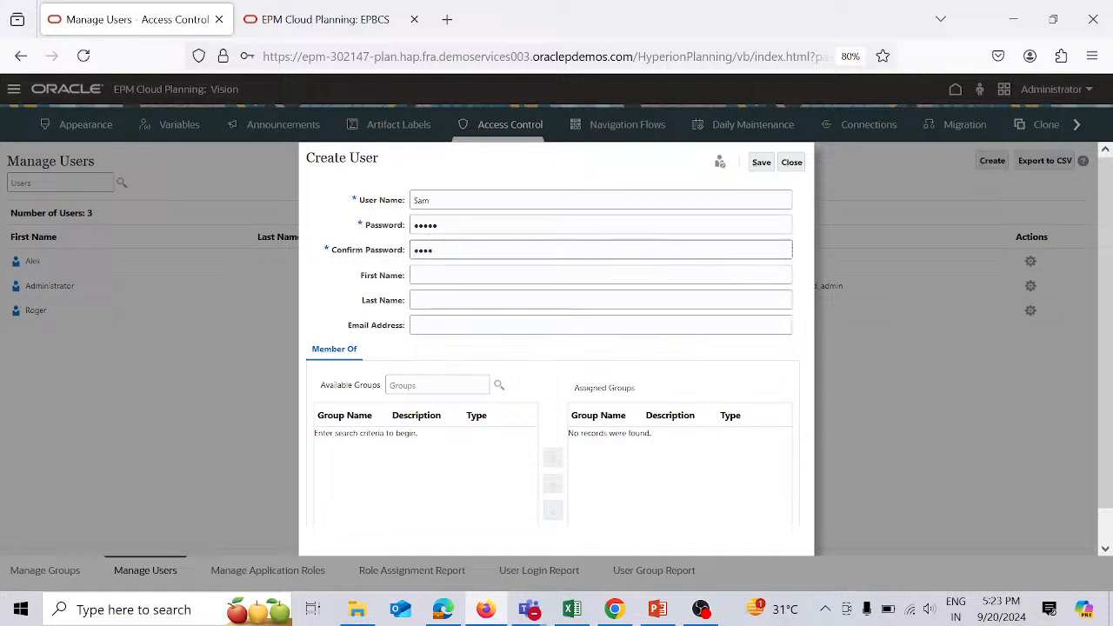
text(*)
key(Tab)
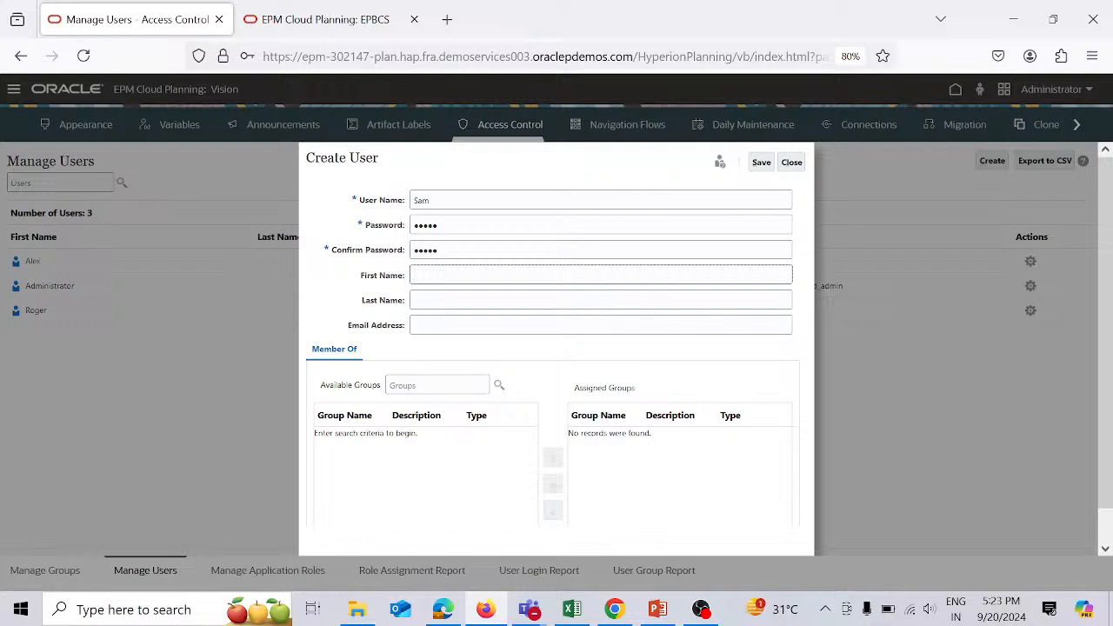
text(Sam)
Assign all available groups to the new user and save the account
click(499, 385)
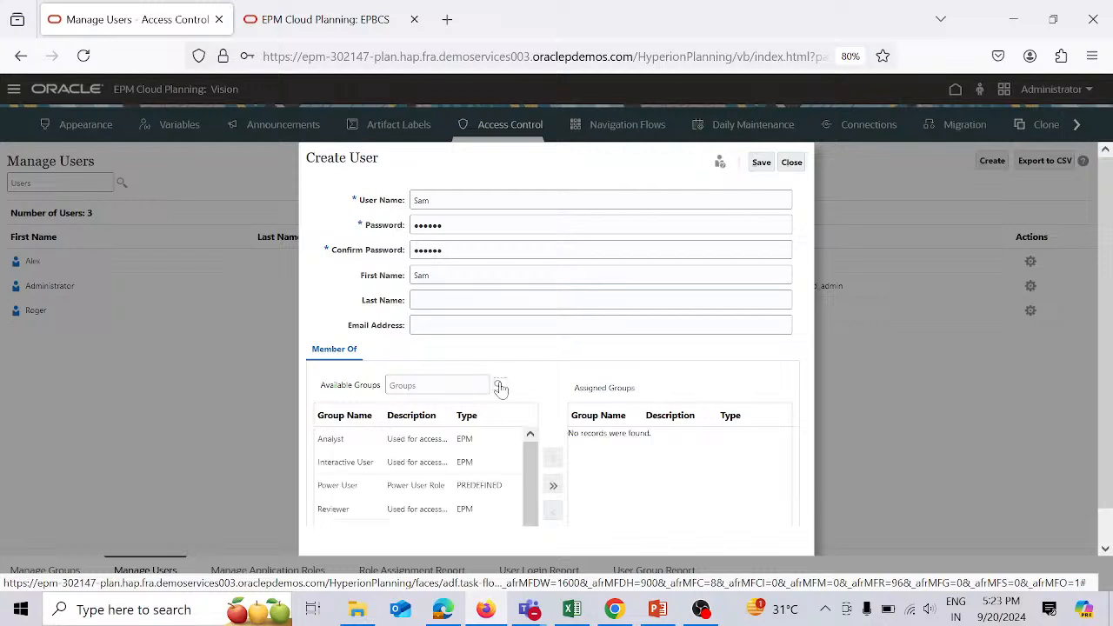
click(554, 487)
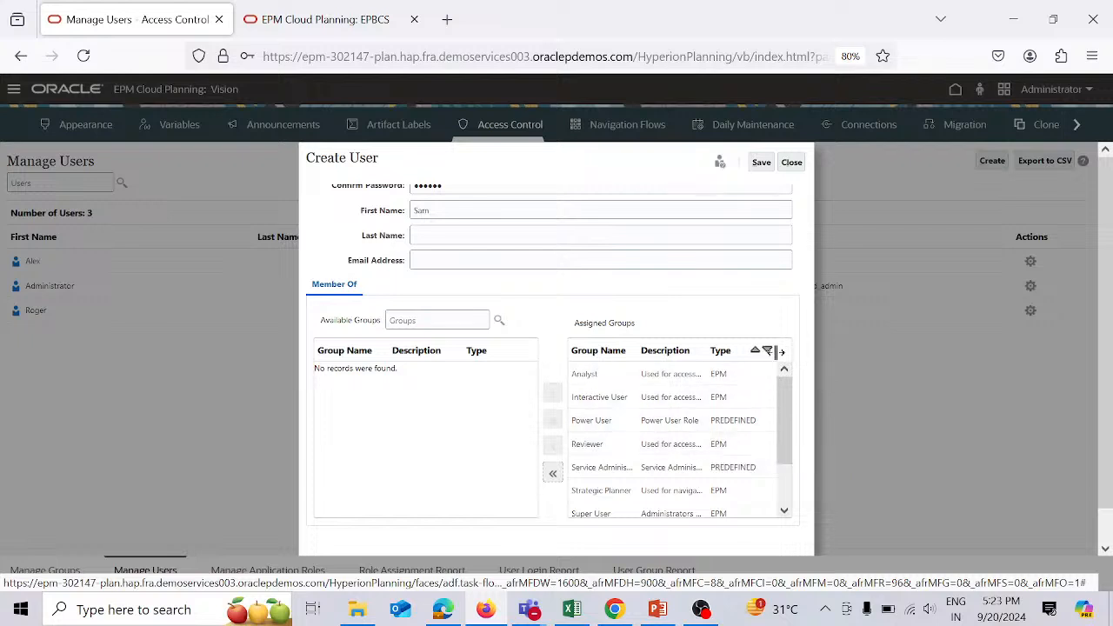
click(762, 162)
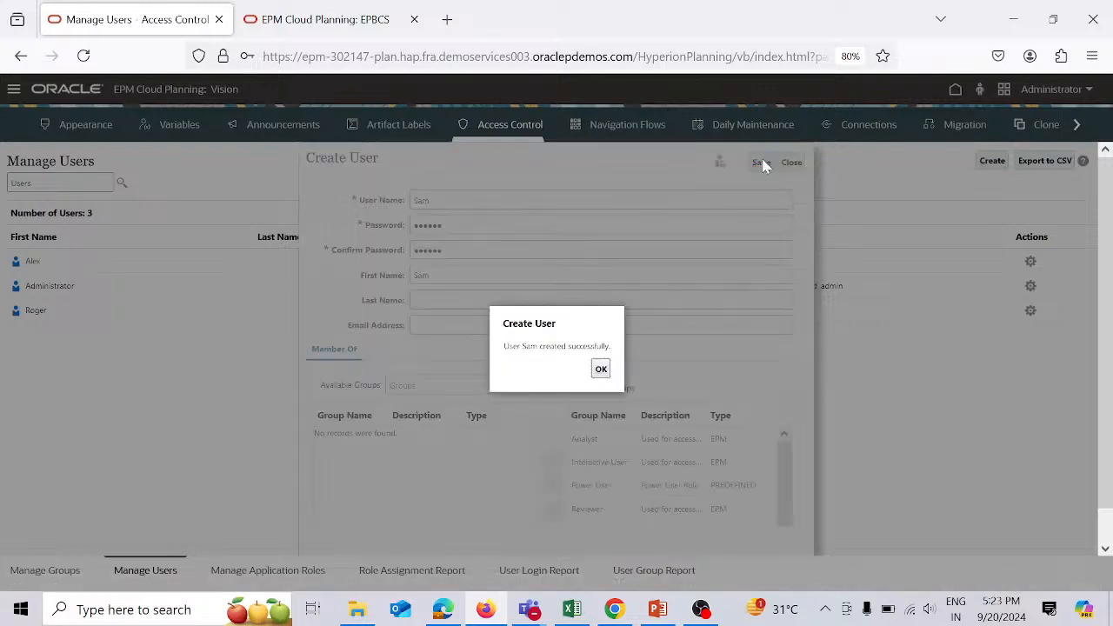
click(600, 369)
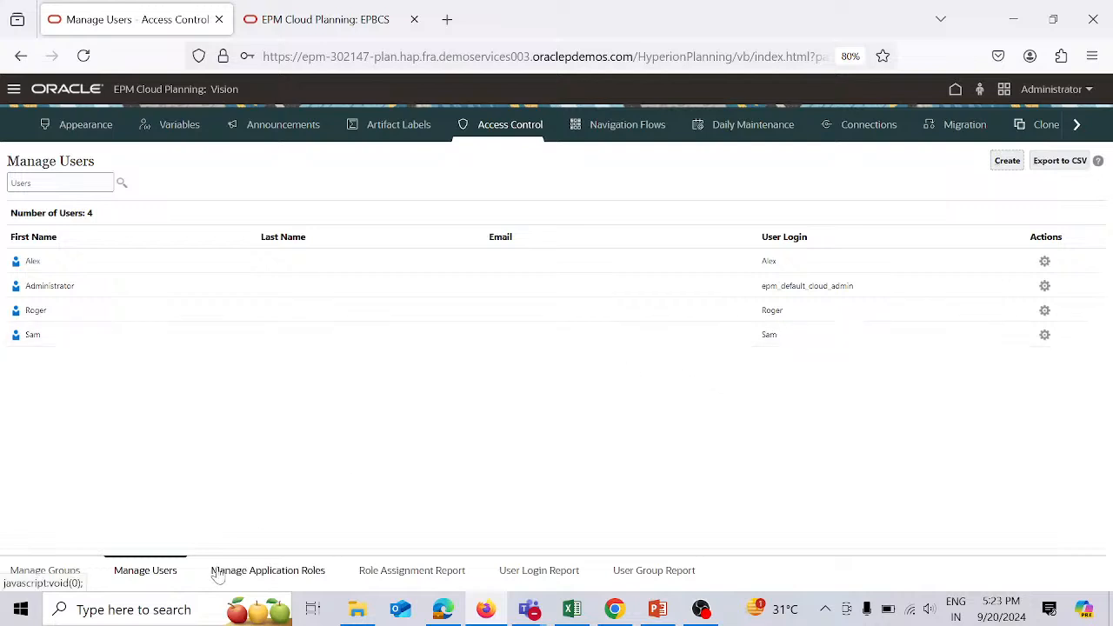
Assign all available application roles to the newly created approver user in Manage Application Roles
click(271, 574)
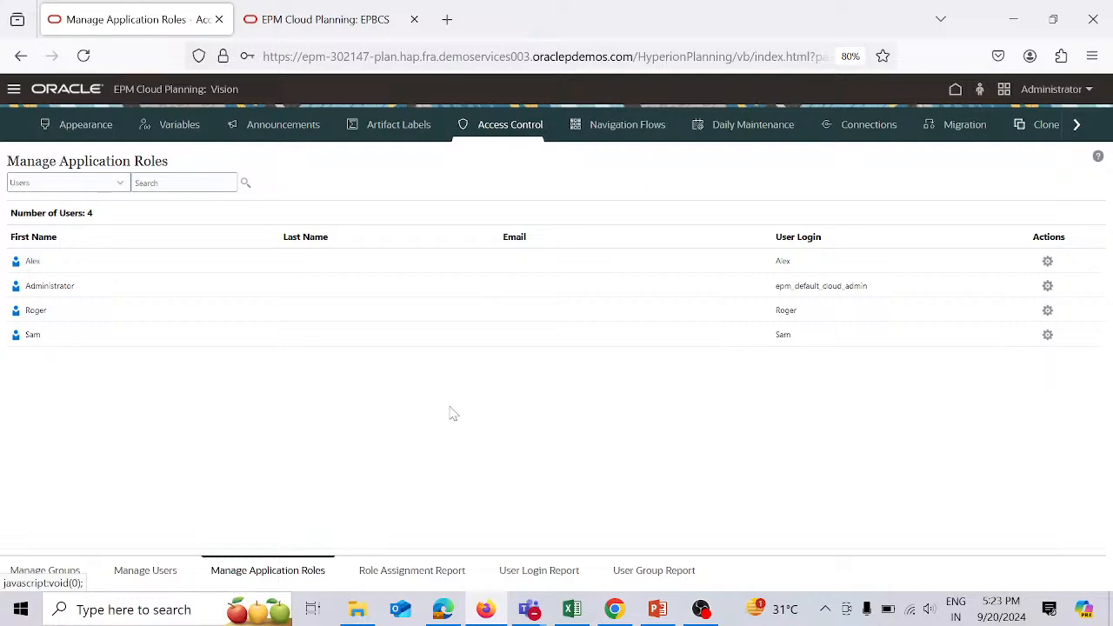
click(684, 339)
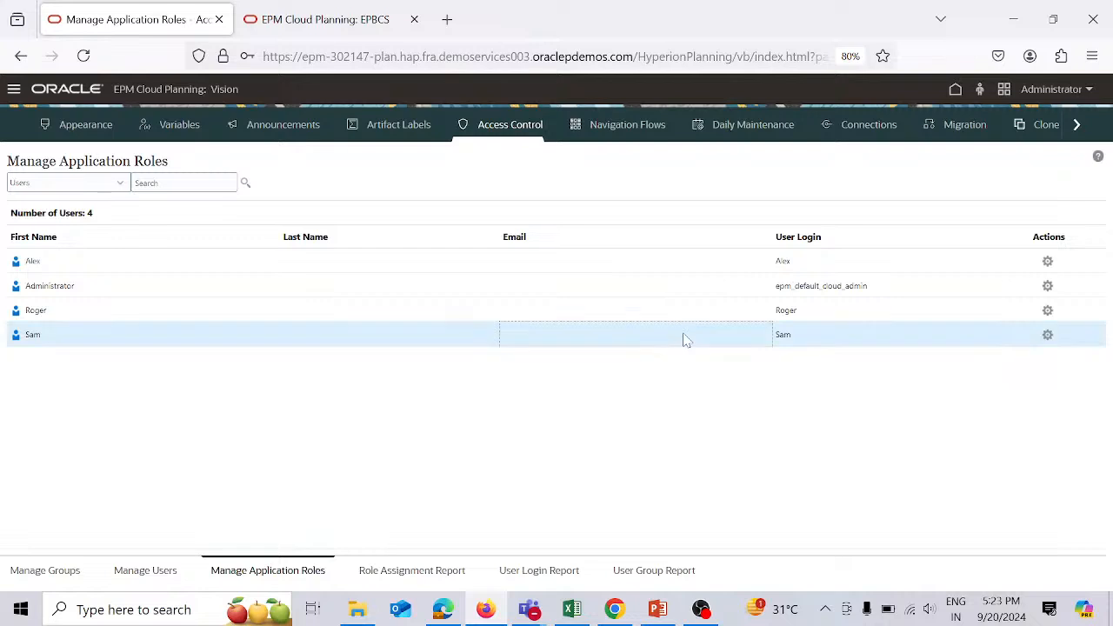
click(1049, 336)
click(997, 344)
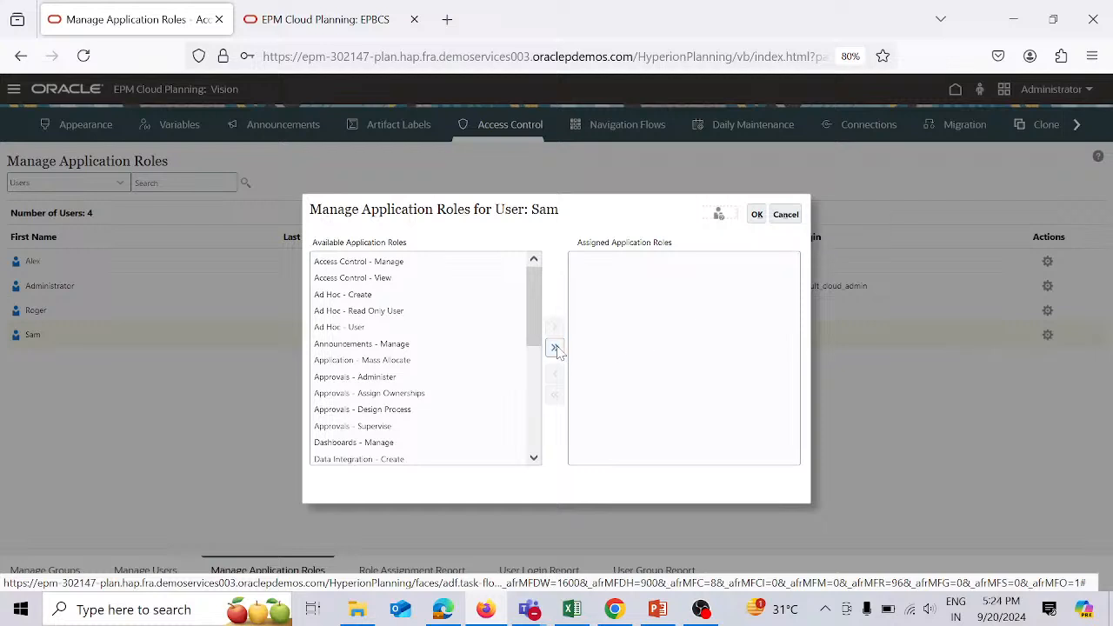
click(555, 347)
click(757, 216)
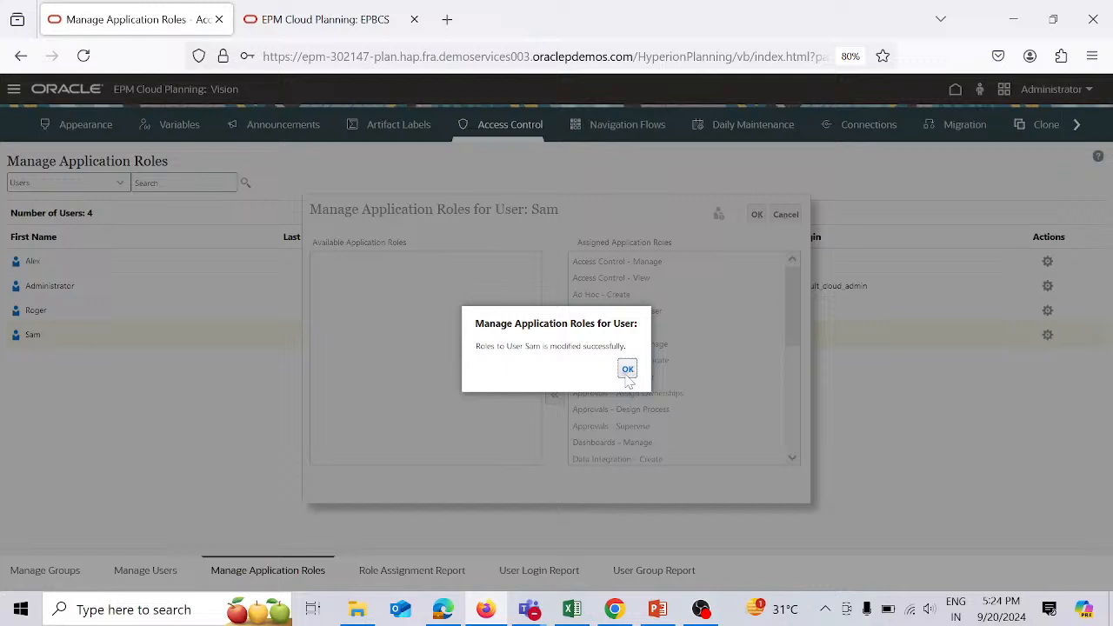
click(628, 369)
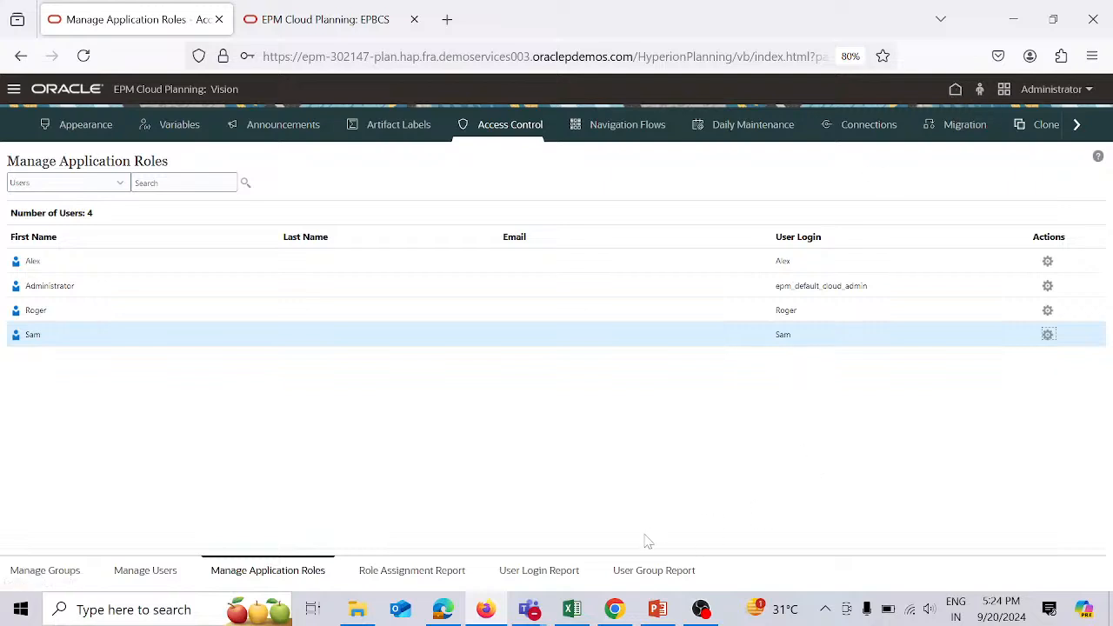
Go to the home page, open the Approval Unit page of Workflow and start a new approval unit hierarchy
mouse_move(581, 620)
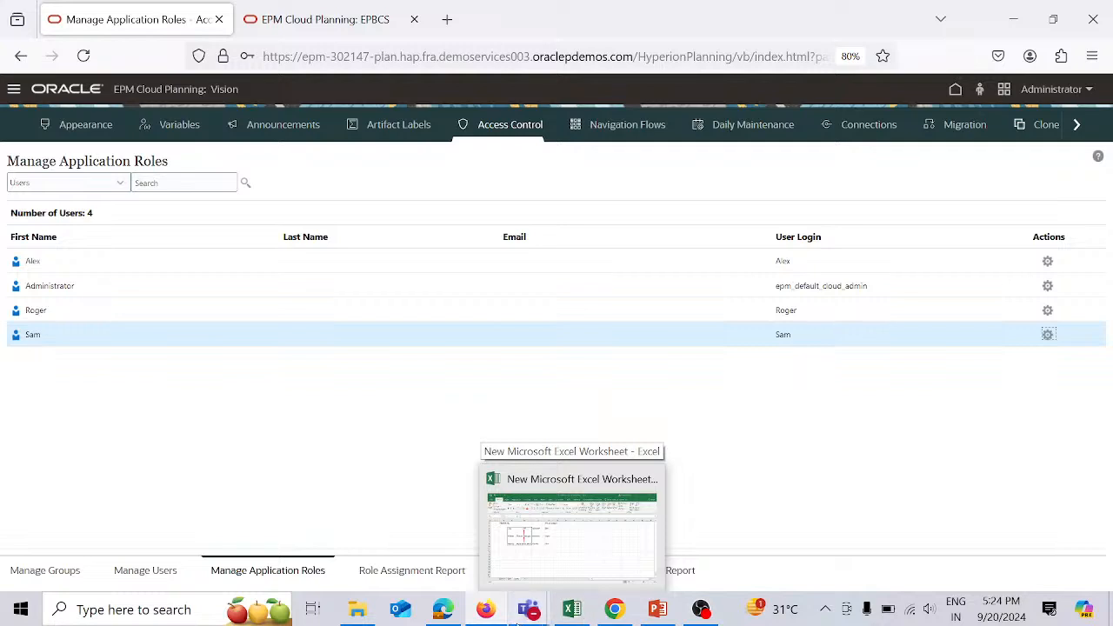
mouse_move(501, 623)
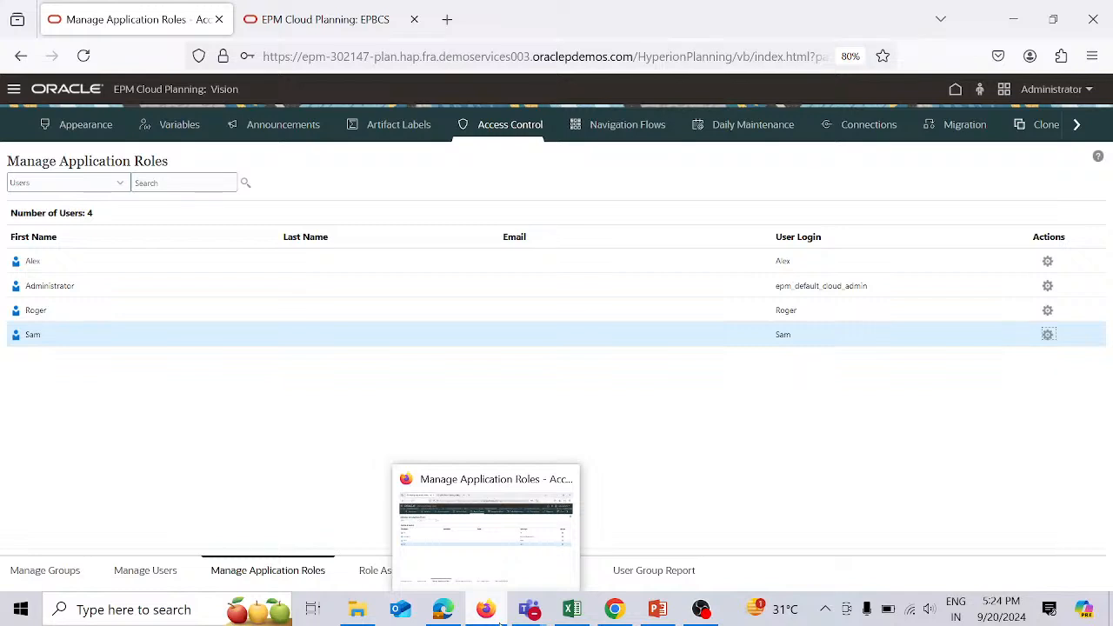
click(957, 92)
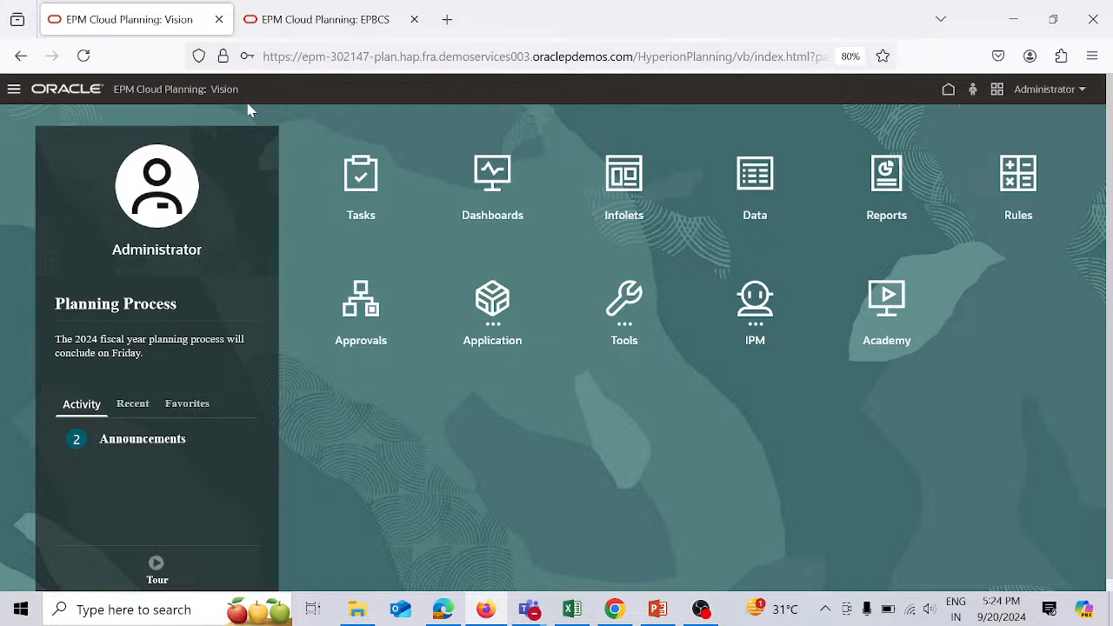
click(15, 91)
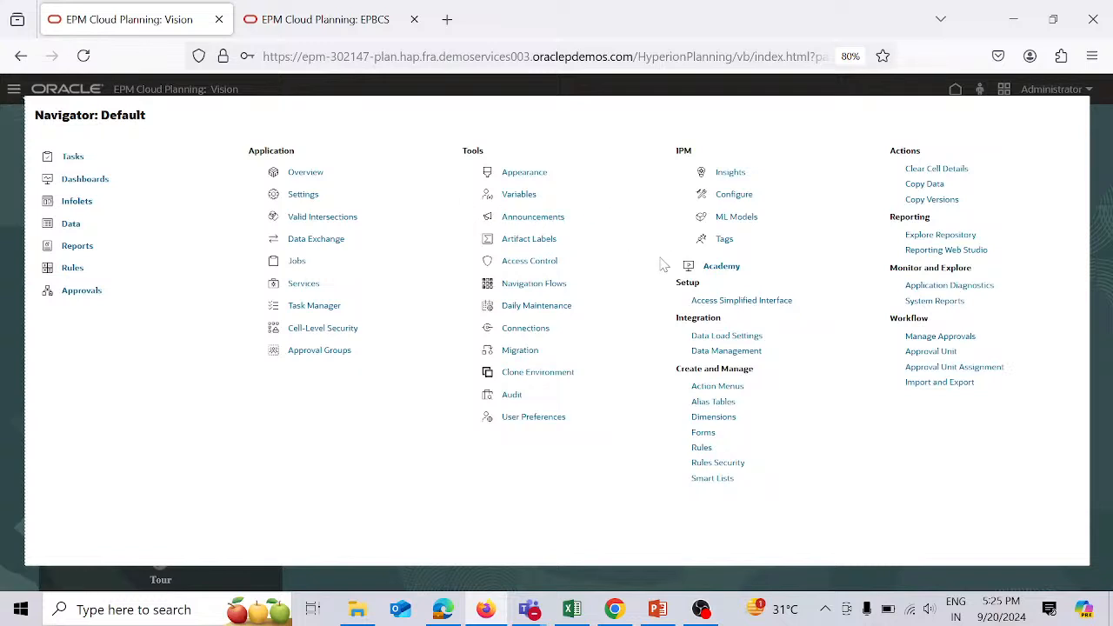
click(956, 352)
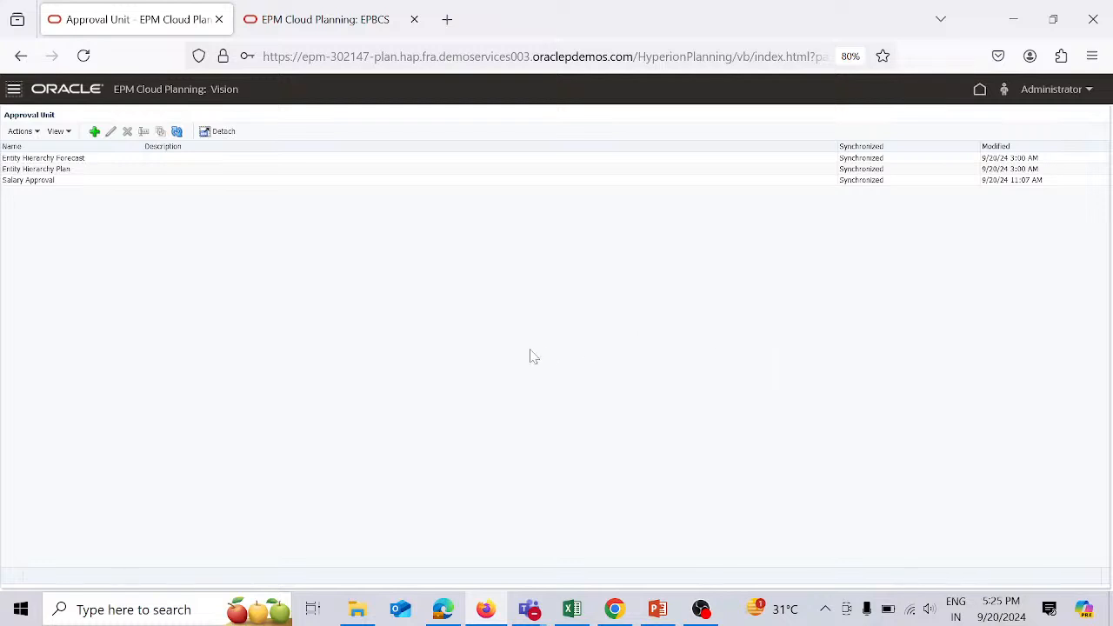
click(96, 132)
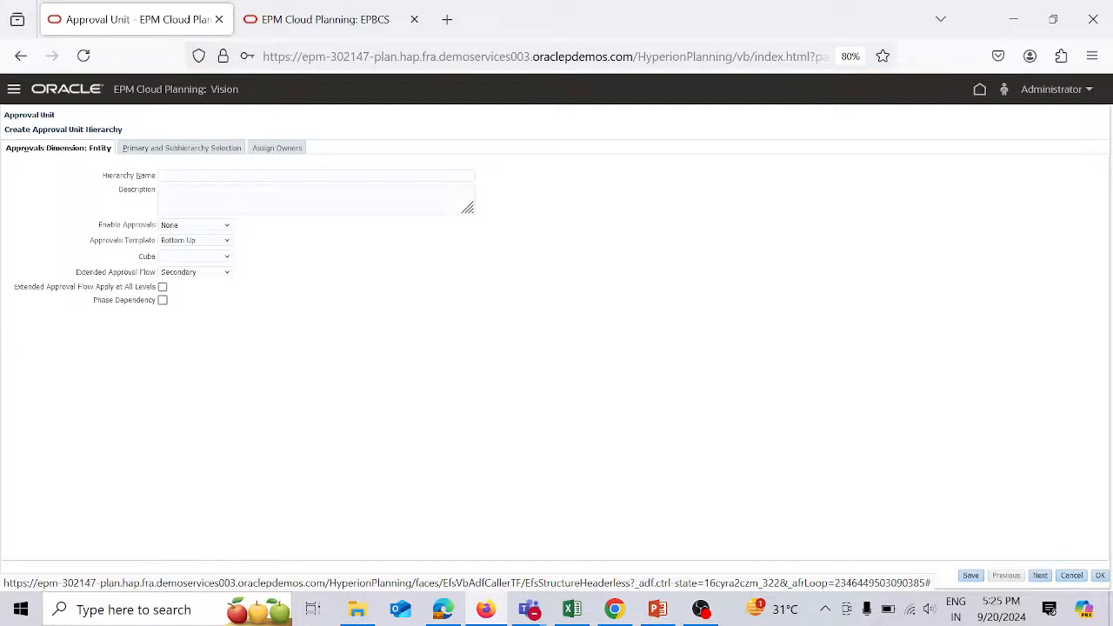
Name the hierarchy "Annual Budget Approval", checking the budget title in the Excel worksheet
click(200, 176)
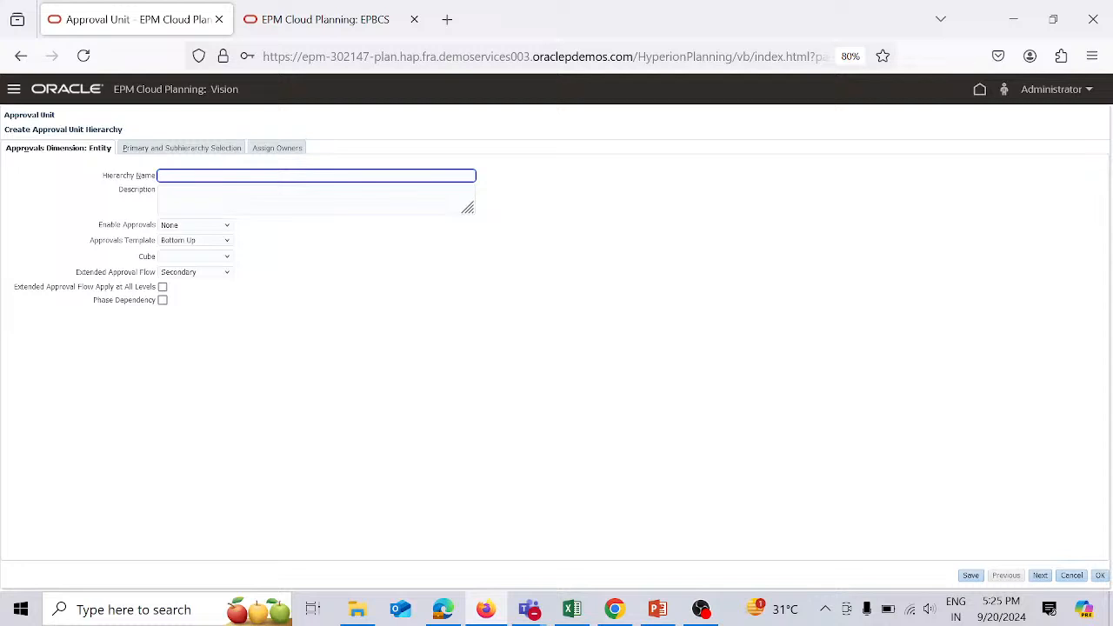
text(Annual)
click(573, 609)
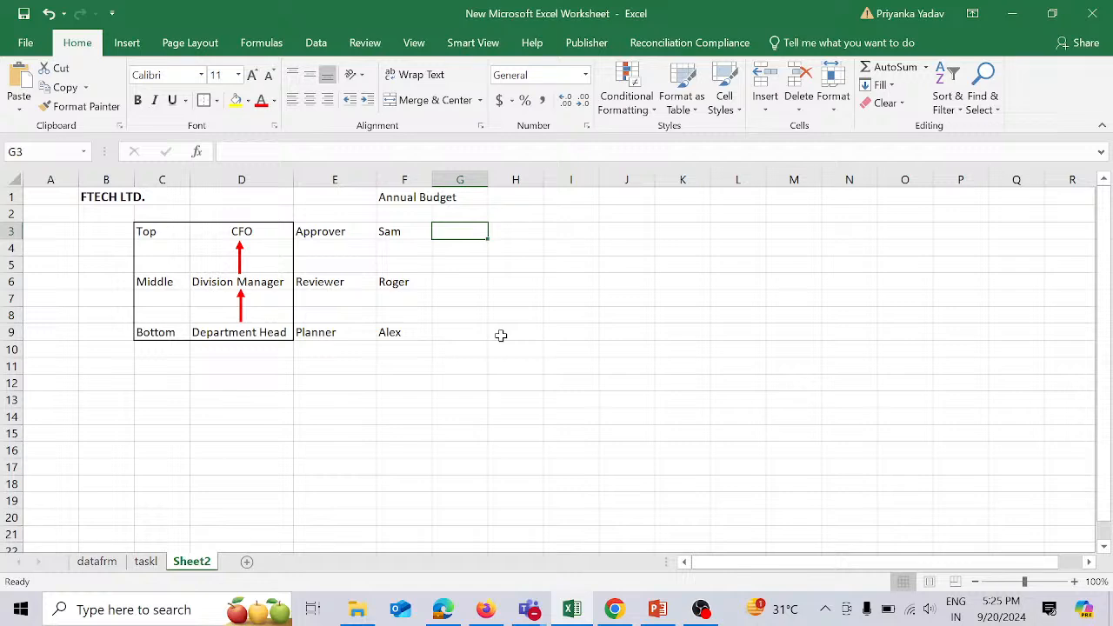
key(alt+Tab)
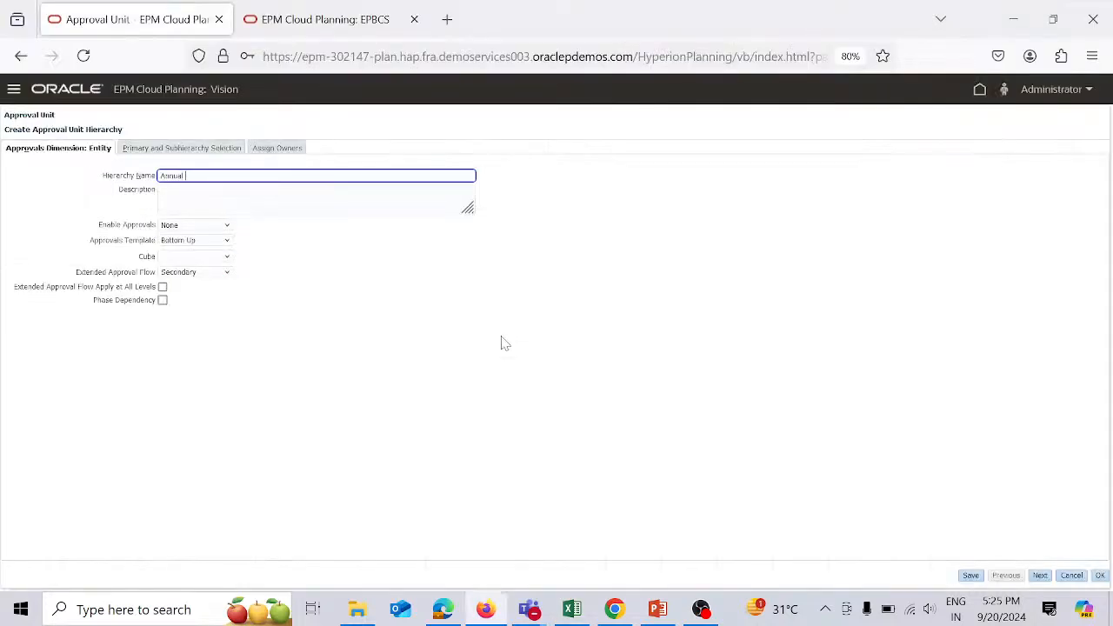
text(Bu)
text(dget Appr)
text(ove)
Enable approvals for All and set the cube to Plan1, checking the approval levels in the Excel worksheet against the Bottom Up template
click(227, 226)
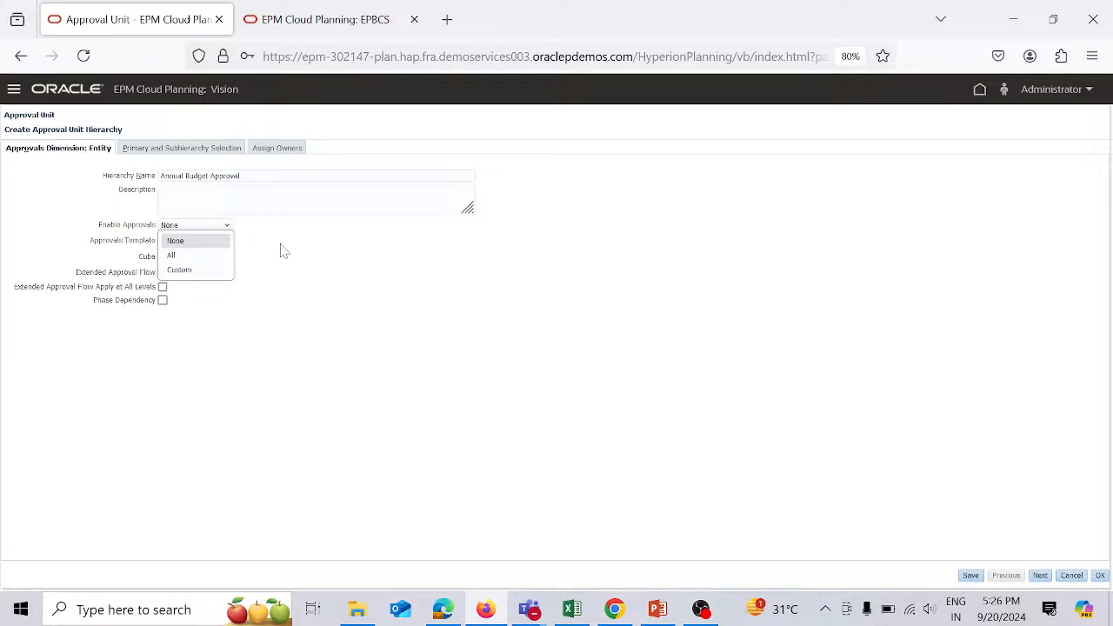
click(209, 256)
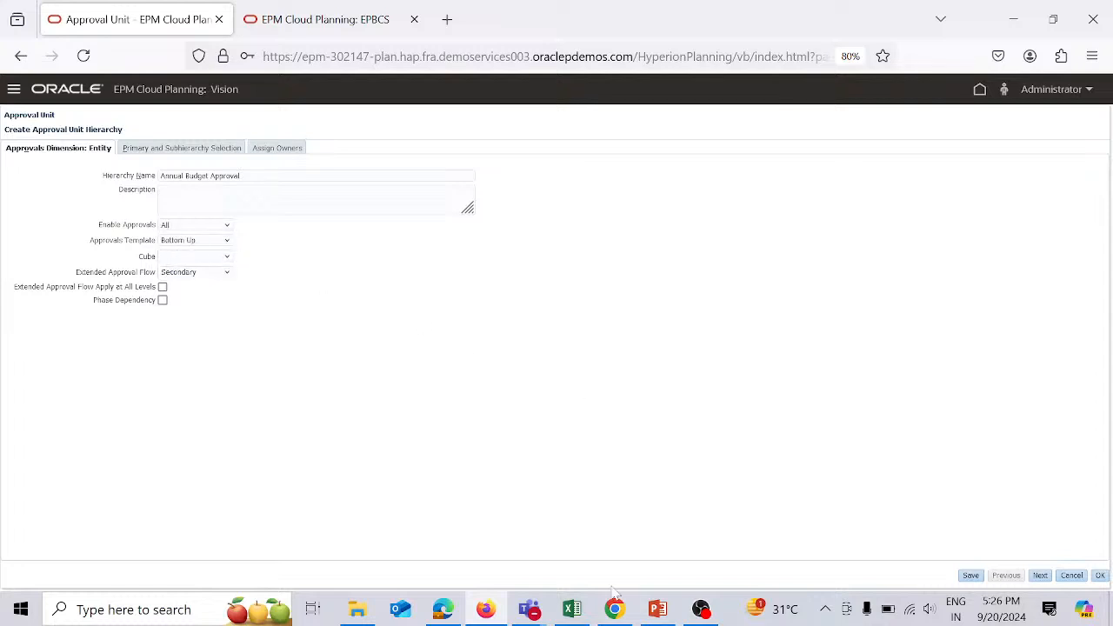
click(571, 608)
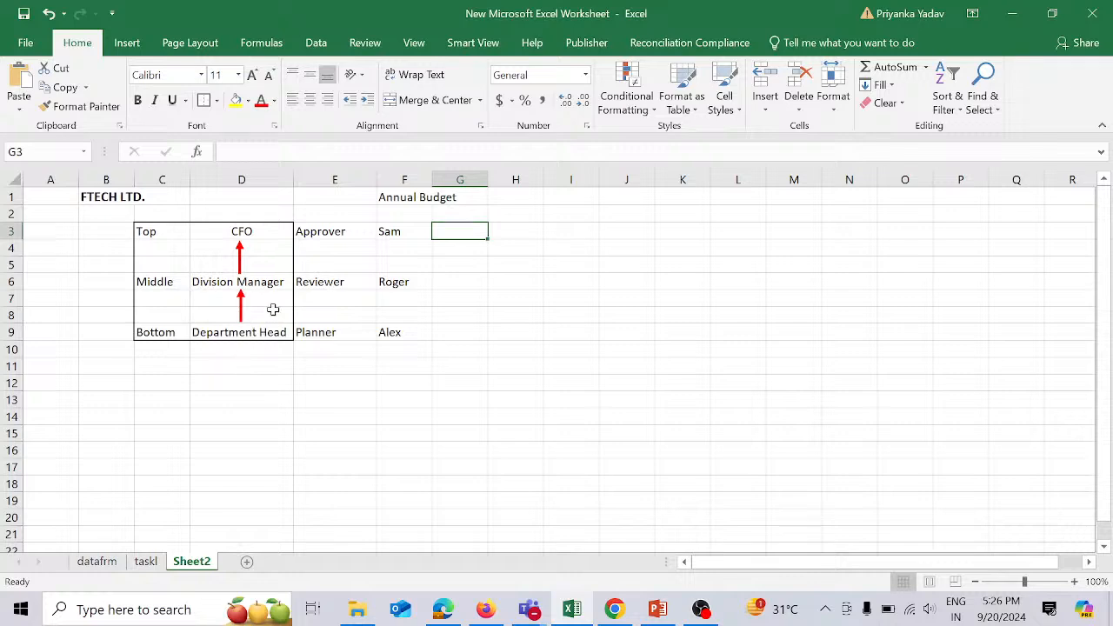
key(alt+Tab)
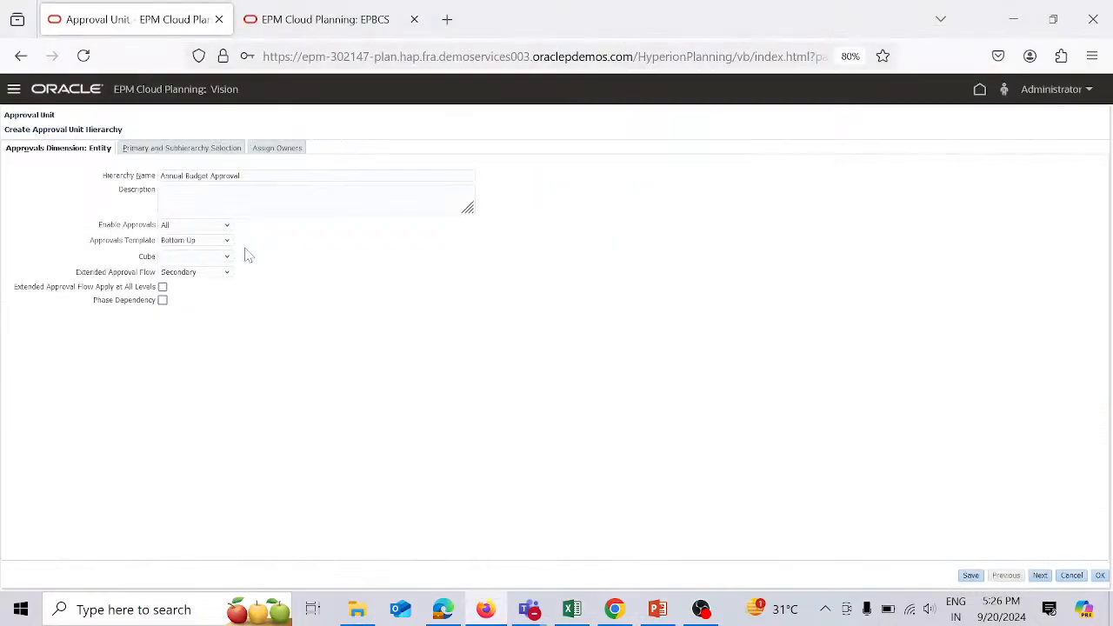
click(226, 256)
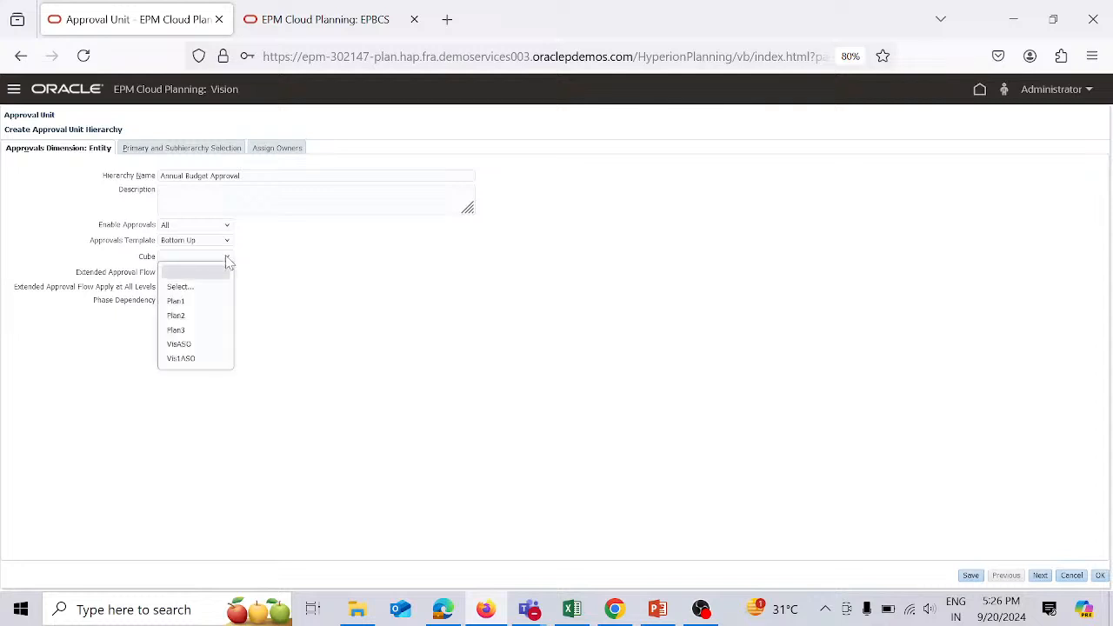
click(217, 301)
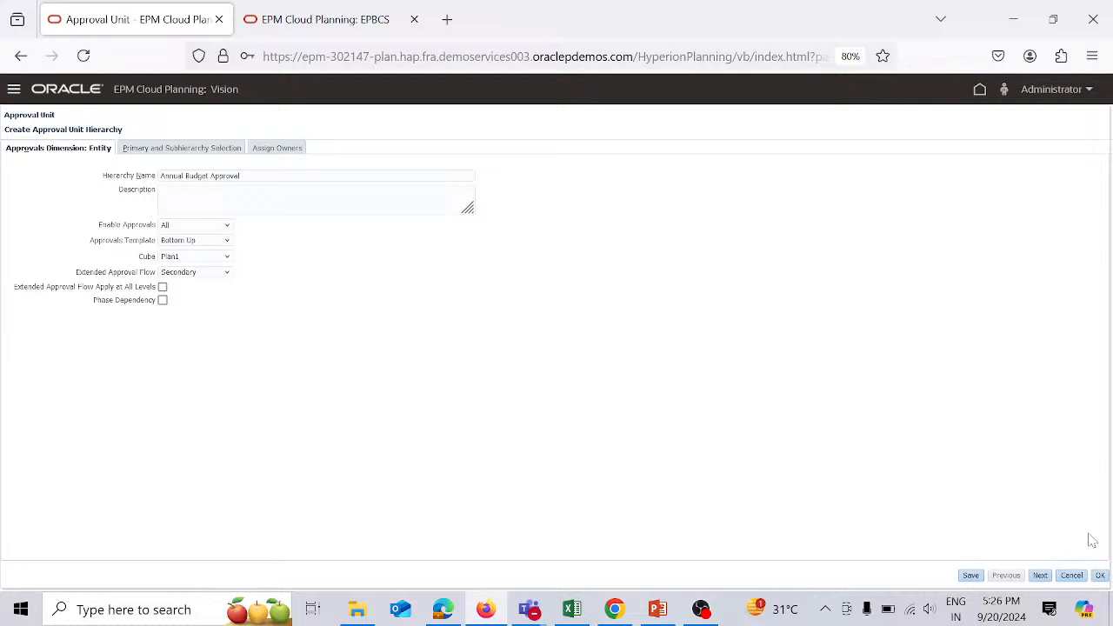
Proceed to Primary and Subhierarchy Selection, expand Entity and disable all its direct children, from Total Entity through GeoMap Rollup
click(1042, 576)
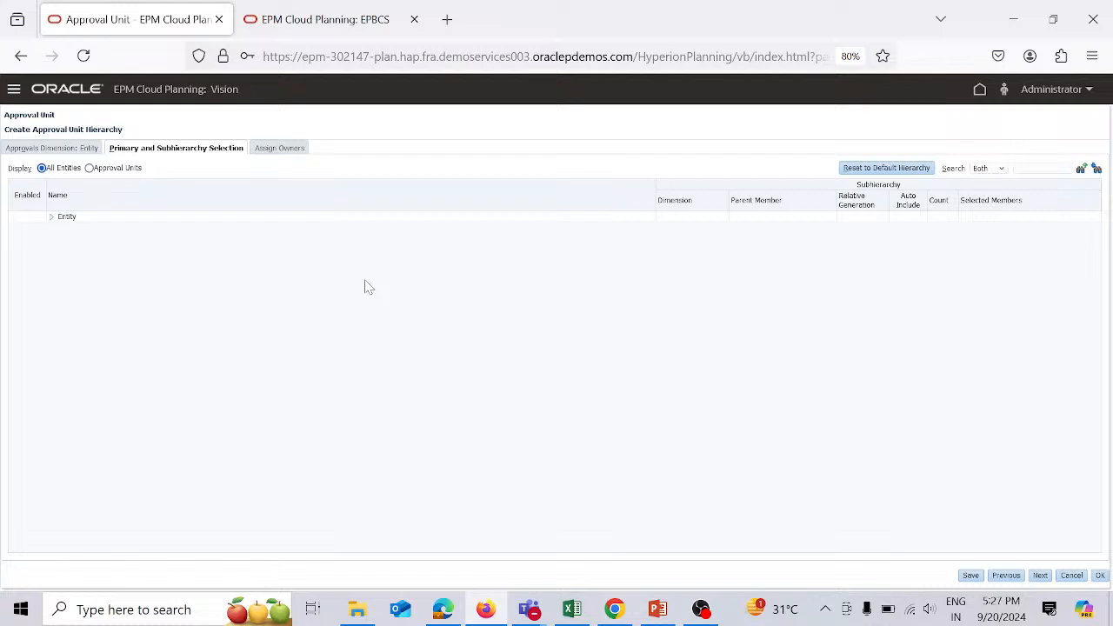
click(52, 219)
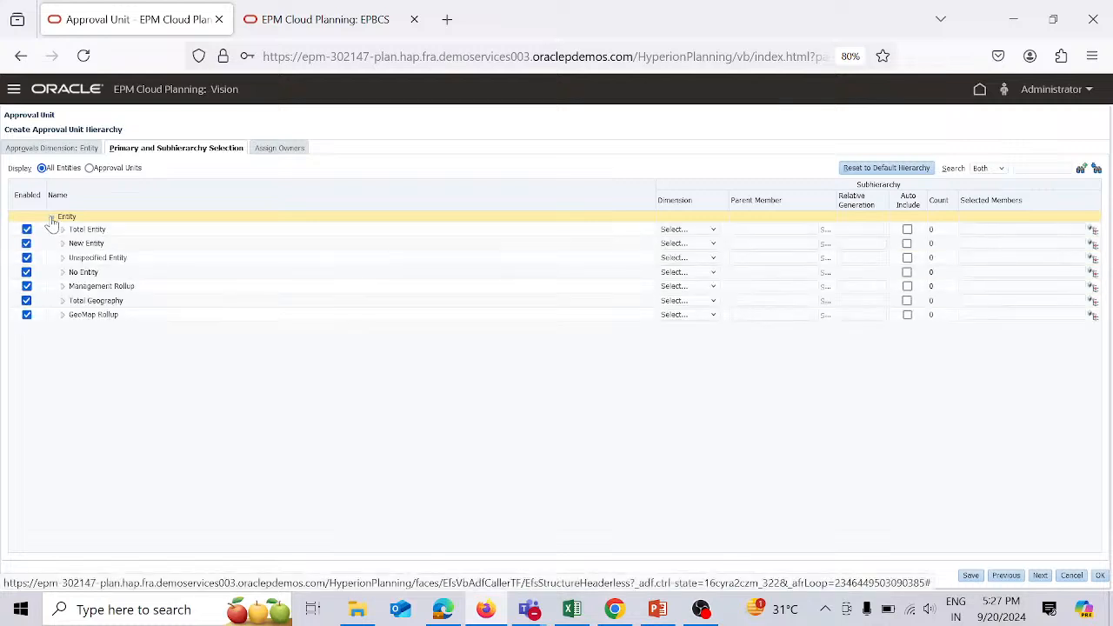
click(27, 229)
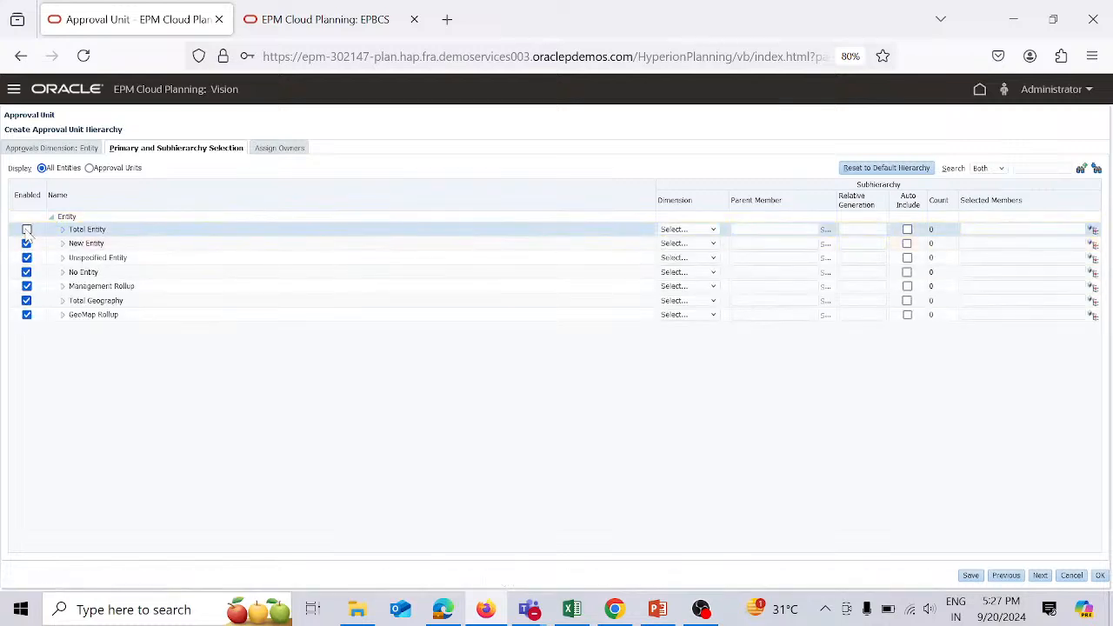
click(26, 243)
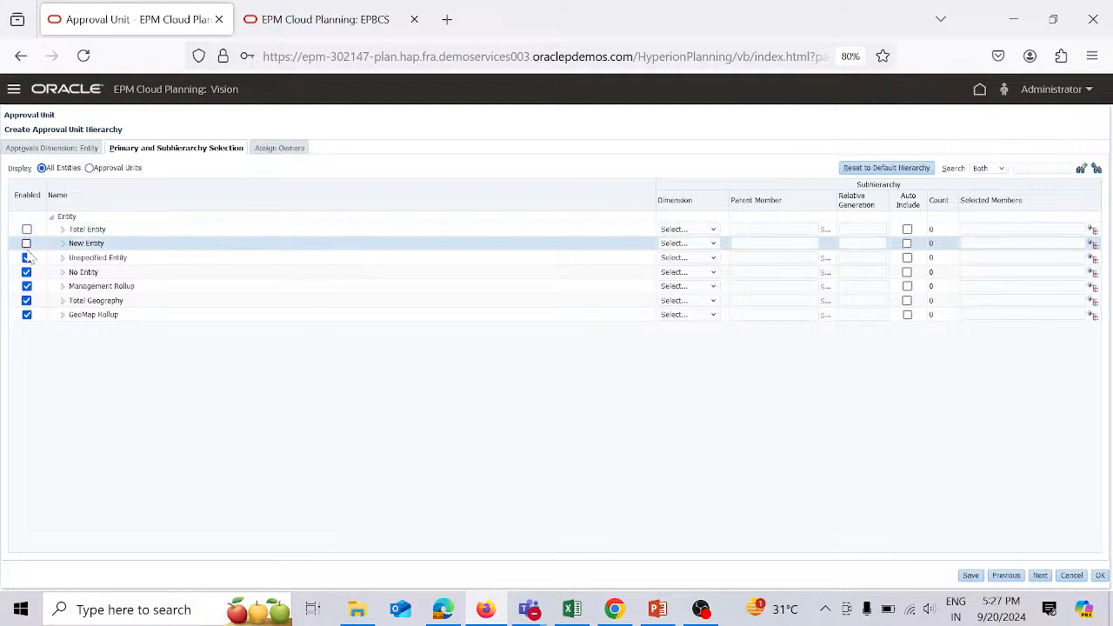
click(27, 258)
click(26, 273)
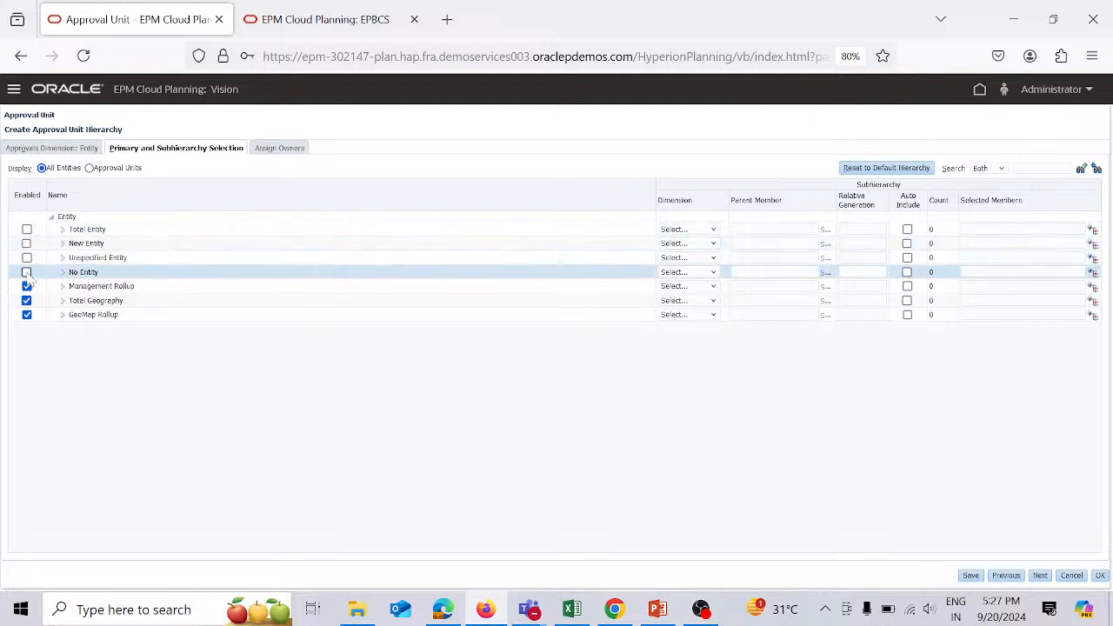
click(27, 286)
click(26, 301)
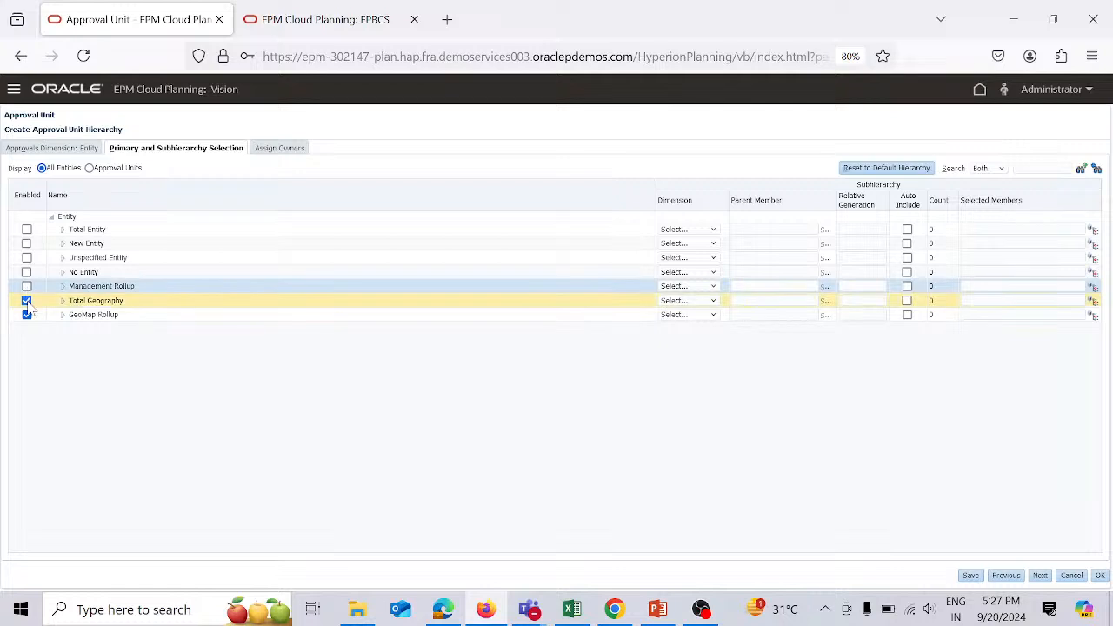
click(27, 315)
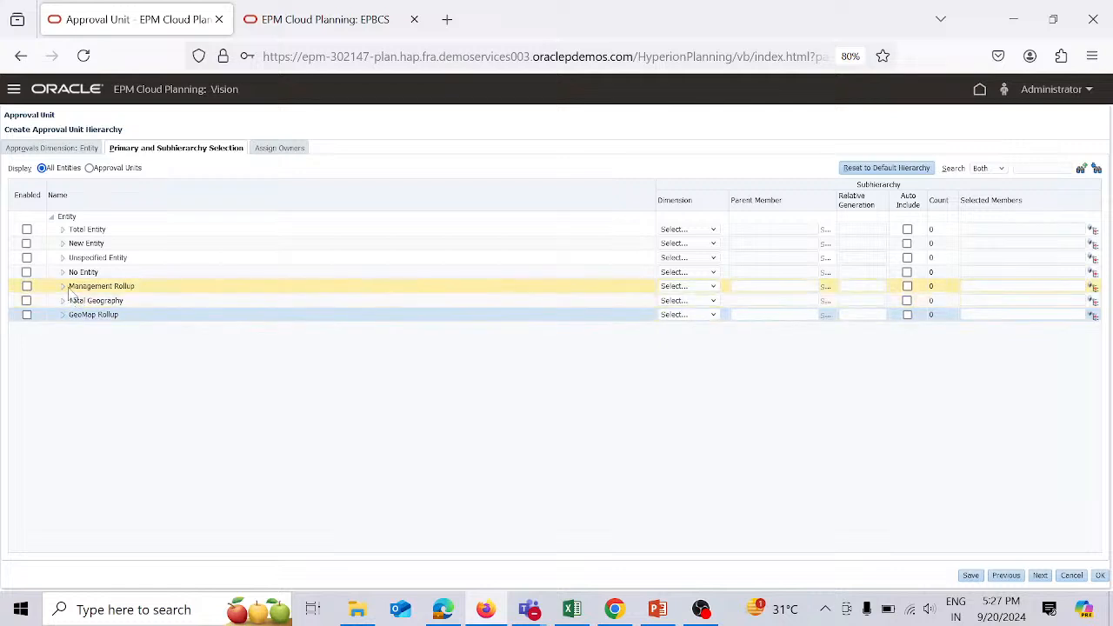
Expand Total Geography and disable North America, South America, Europe, Asia, Africa and Australia
click(62, 301)
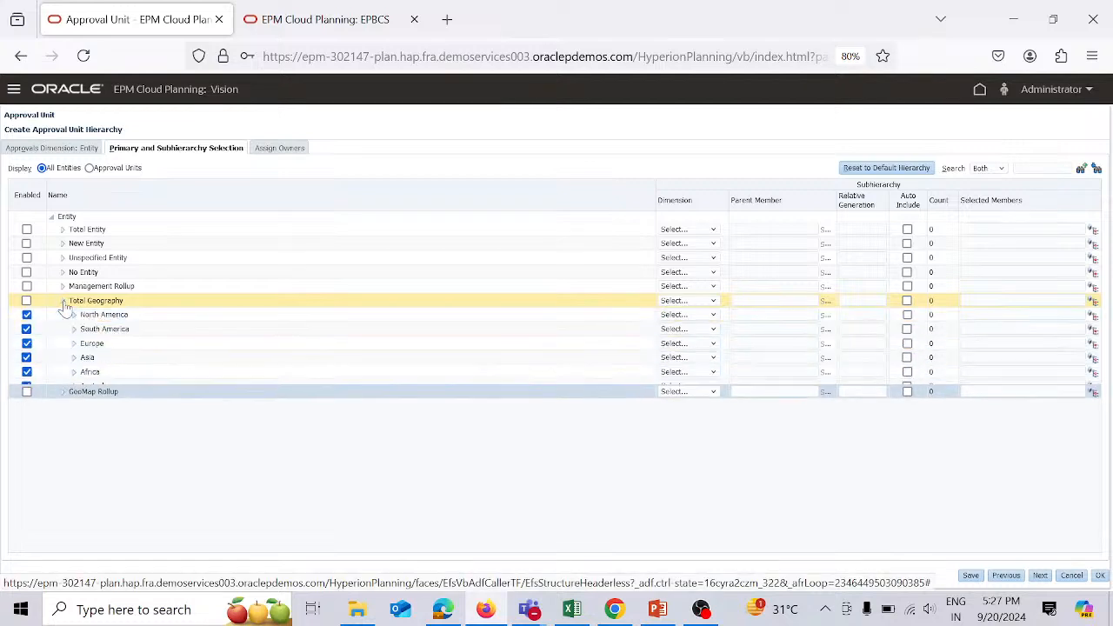
click(27, 315)
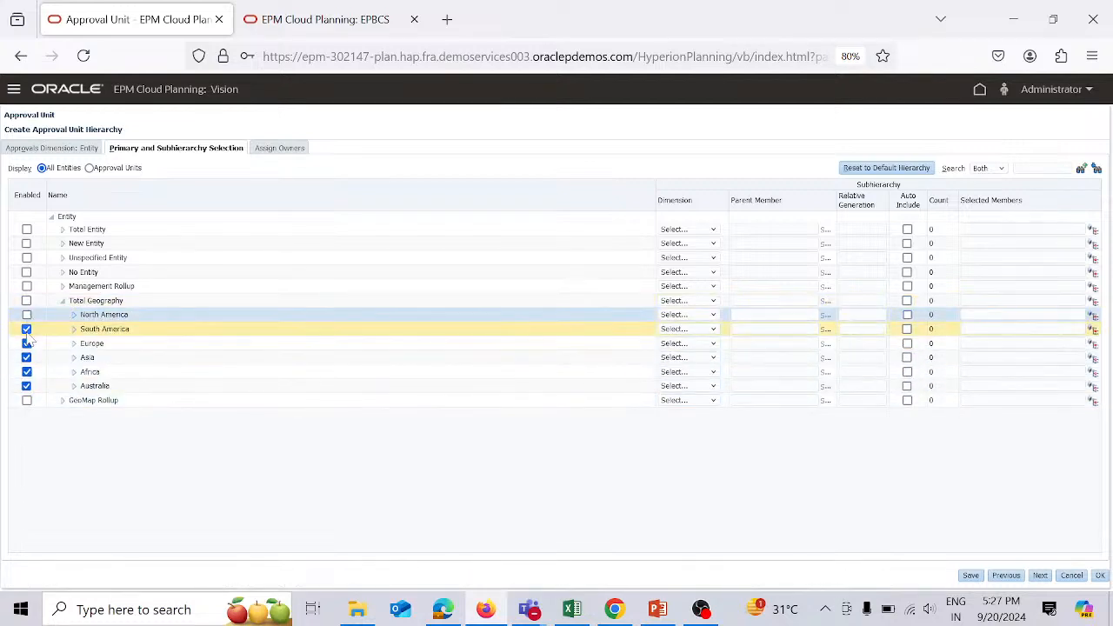
click(27, 343)
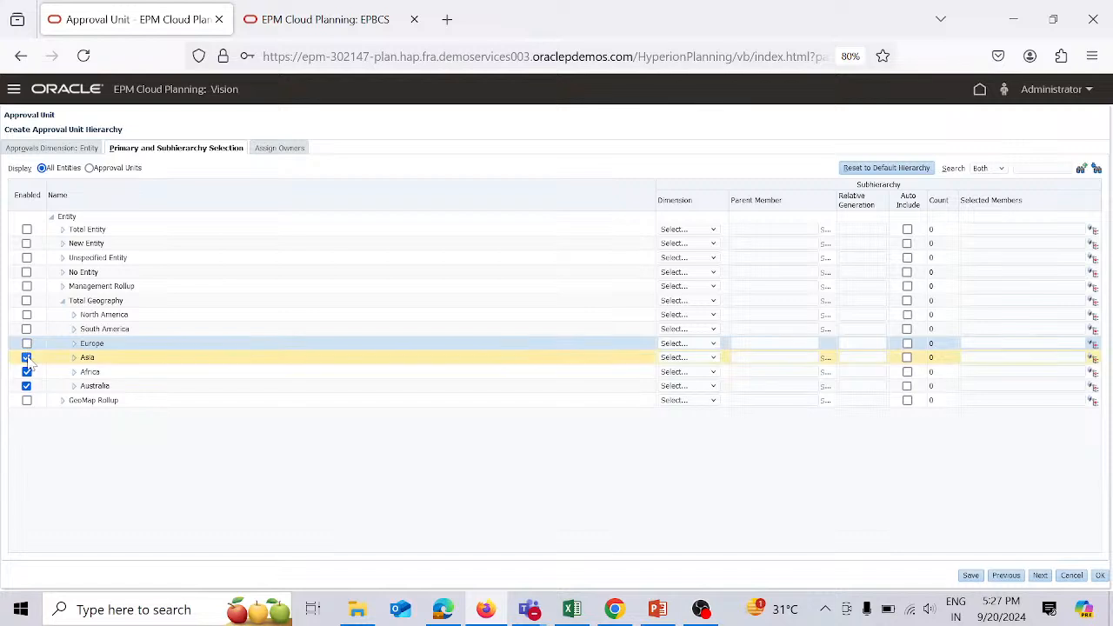
click(27, 358)
click(27, 371)
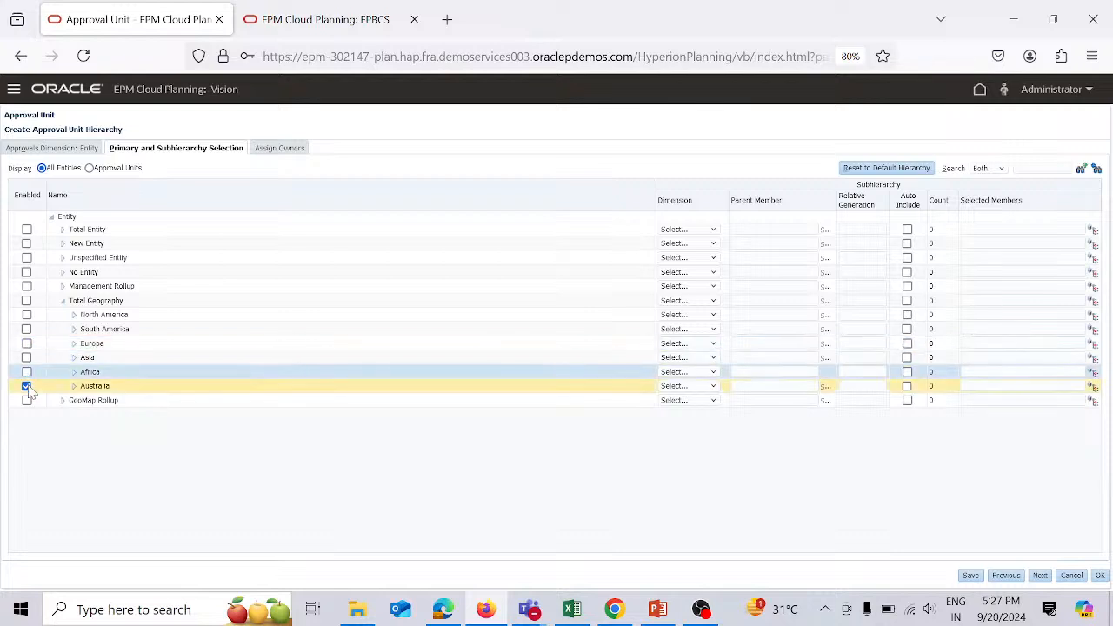
click(27, 388)
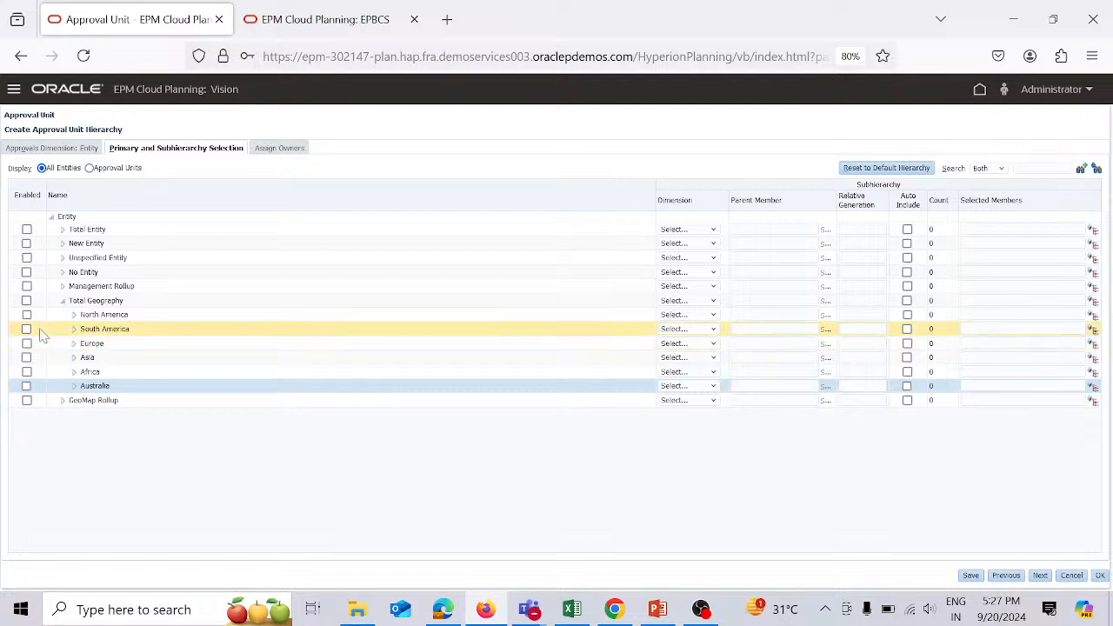
Expand North America and disable United States, Canada and Mexico
click(74, 317)
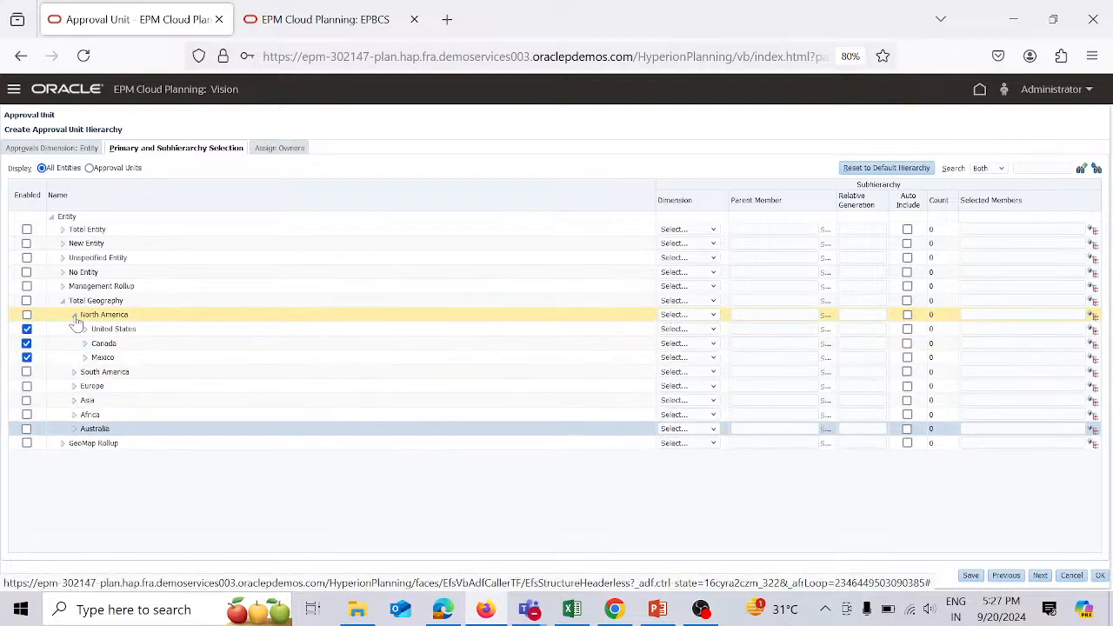
click(27, 329)
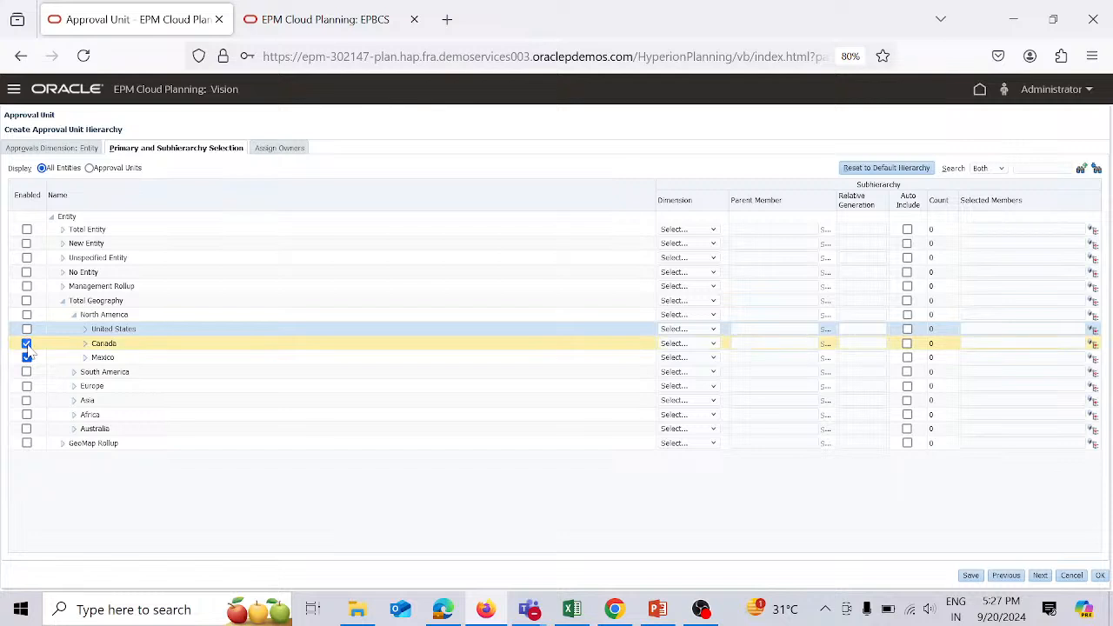
click(27, 344)
click(27, 358)
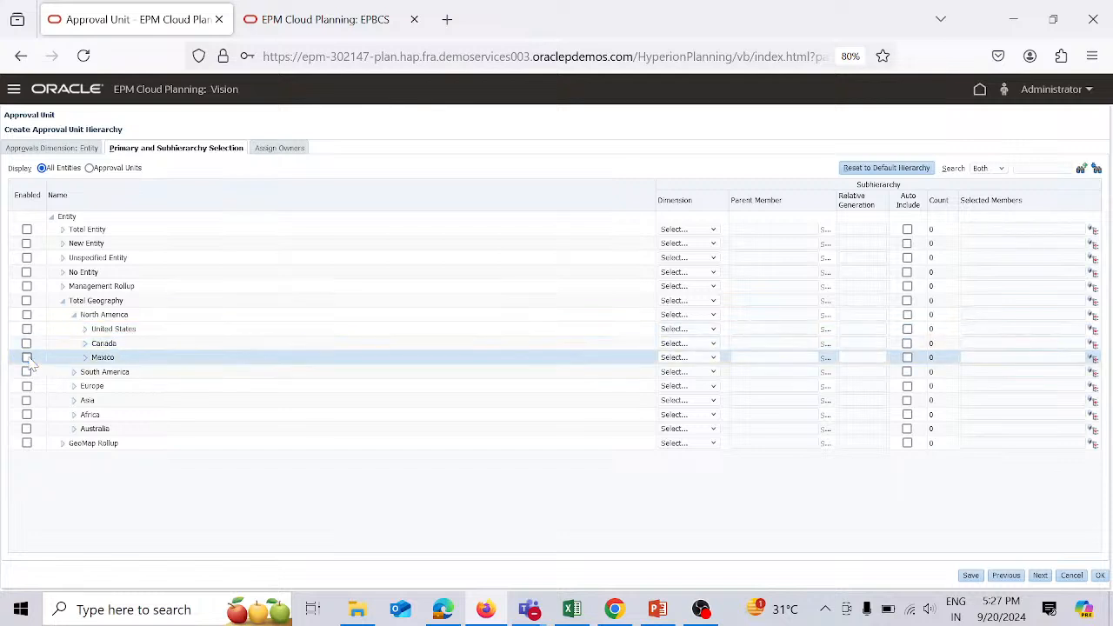
Expand United States, disable all its states except Texas, and enable the parent entities United States and North America
click(85, 330)
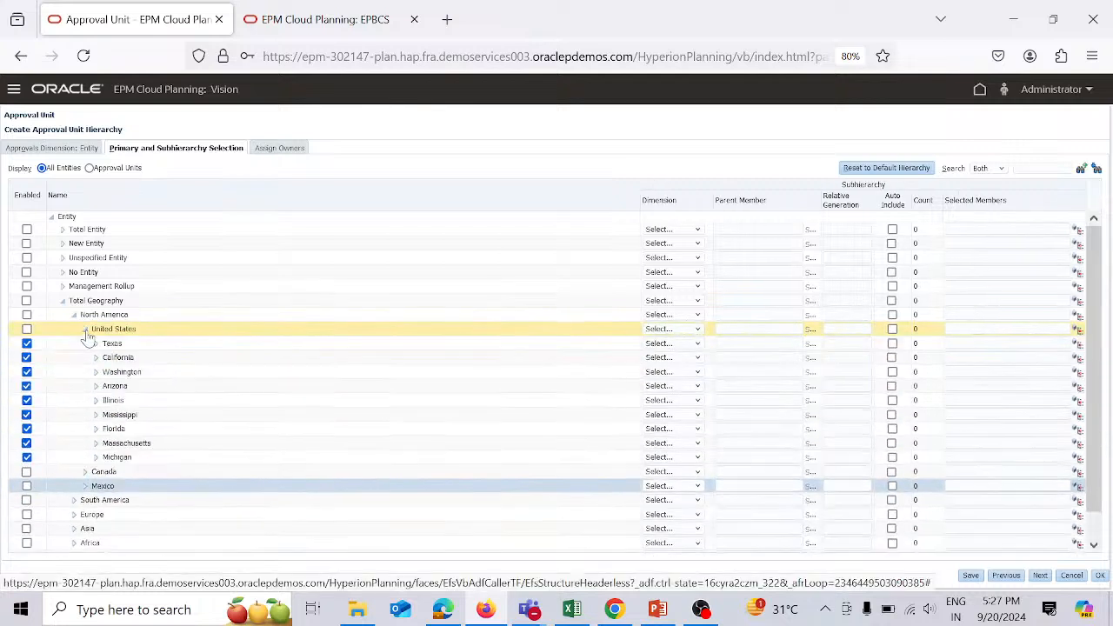
click(27, 357)
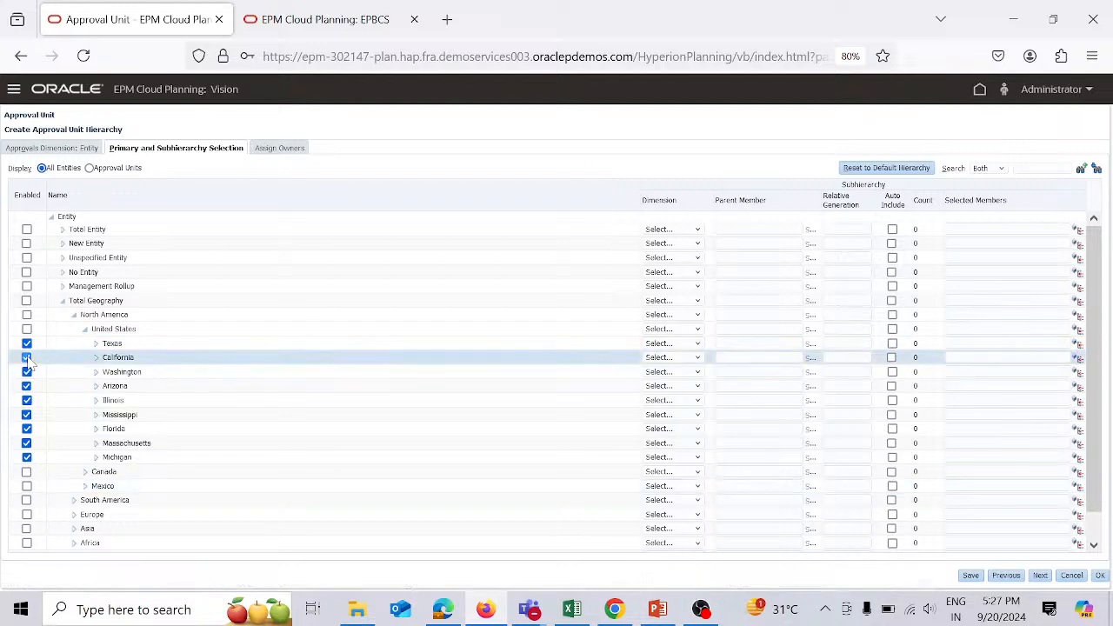
click(26, 372)
click(27, 386)
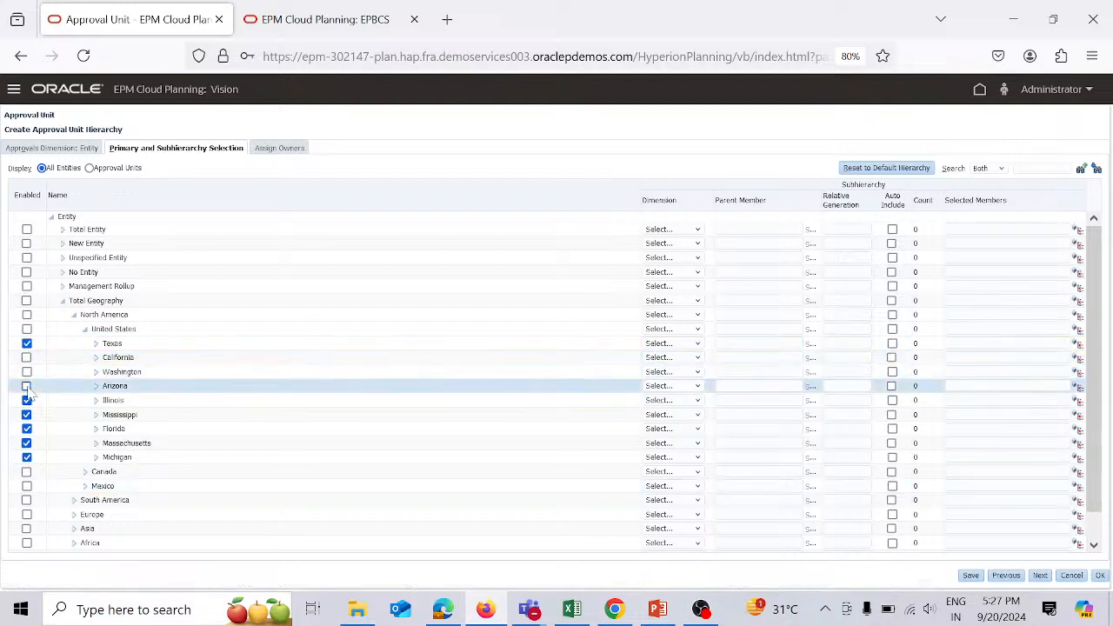
click(27, 400)
click(27, 415)
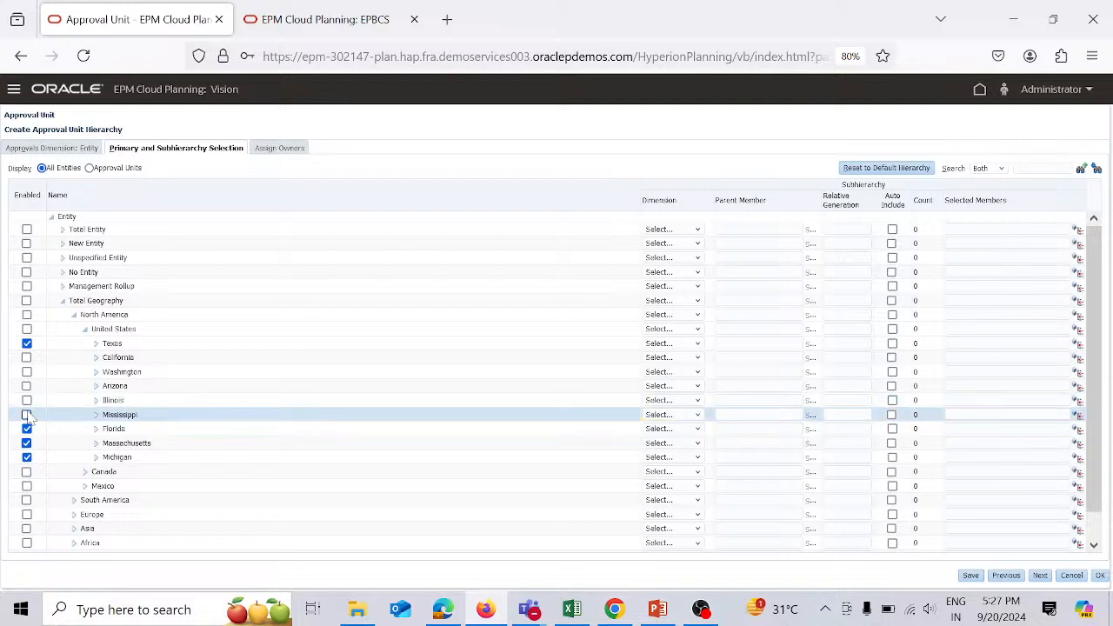
click(27, 429)
click(27, 443)
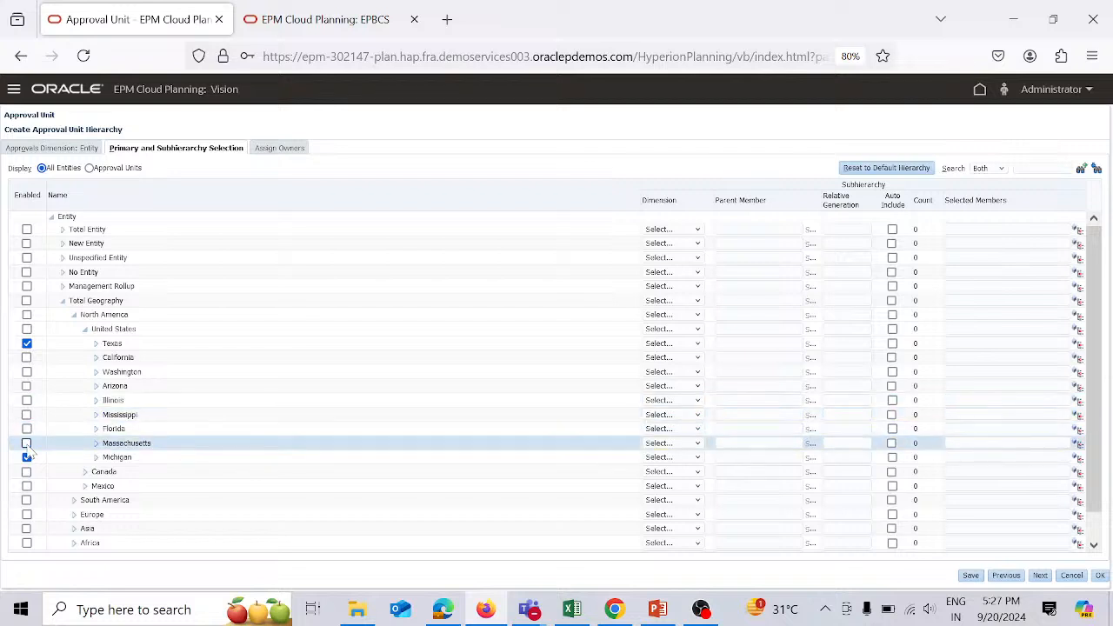
click(27, 458)
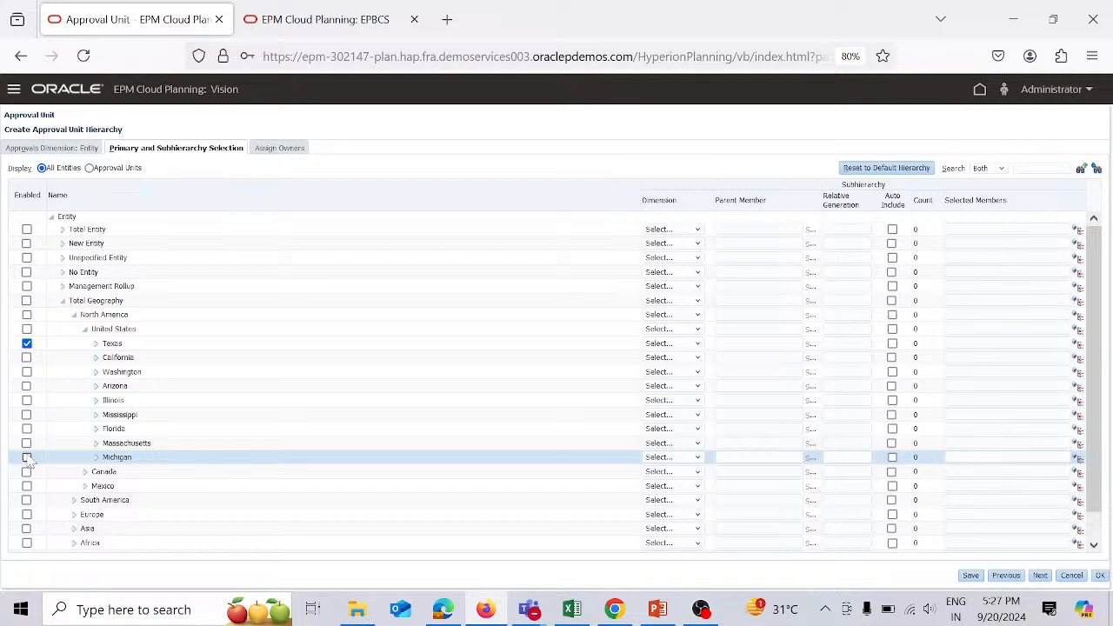
click(27, 330)
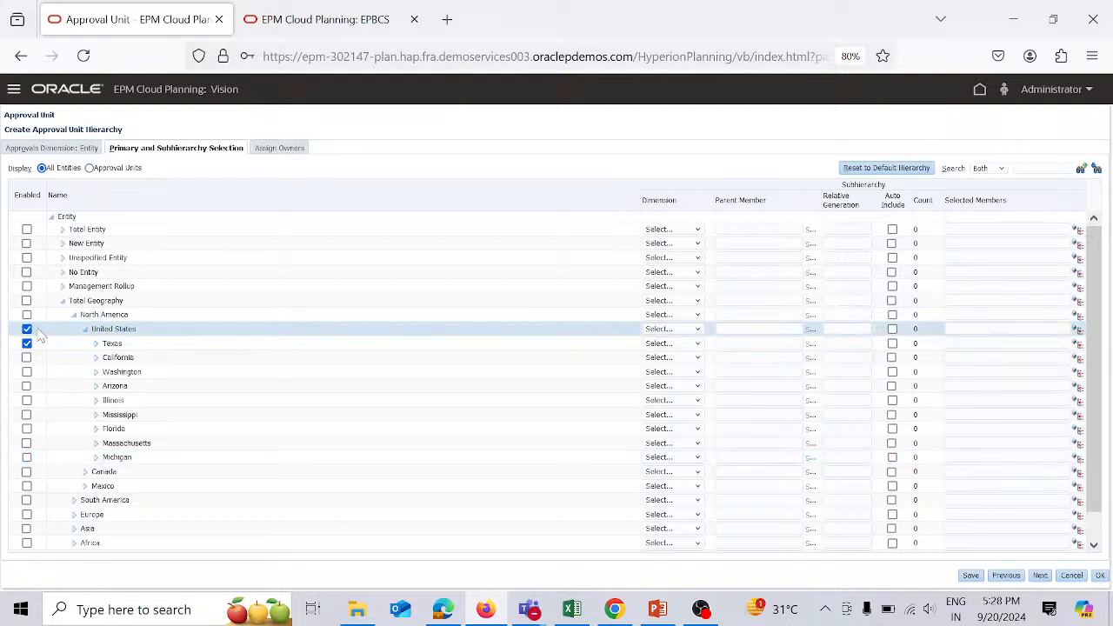
click(27, 315)
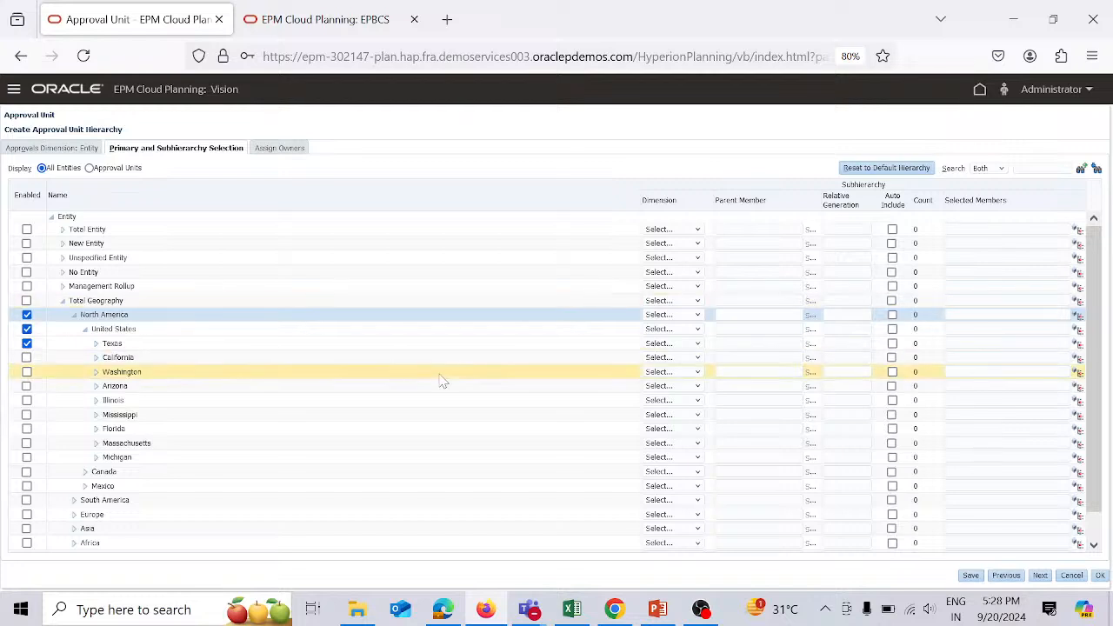
Set the Texas subhierarchy dimension to Account and search its parent member selection for 7001
click(698, 345)
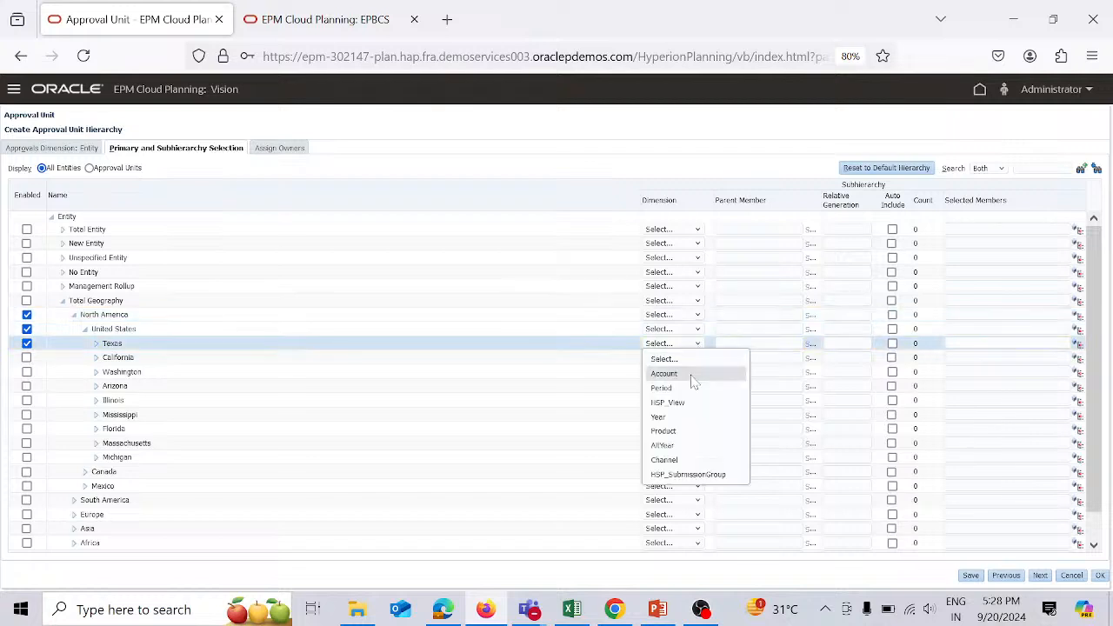
click(693, 375)
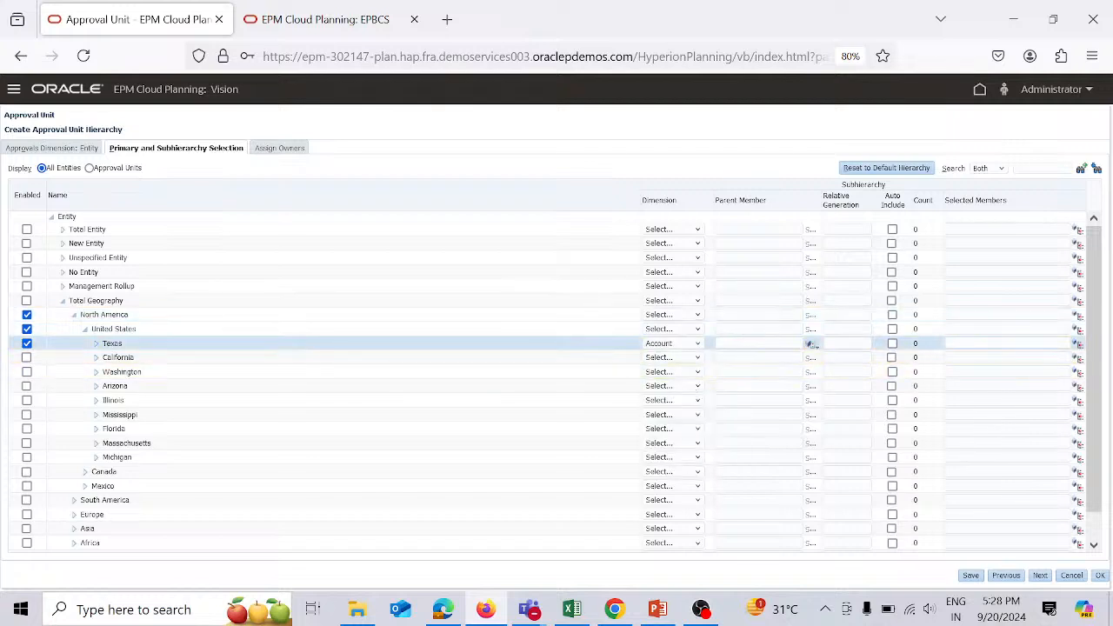
click(810, 345)
click(811, 345)
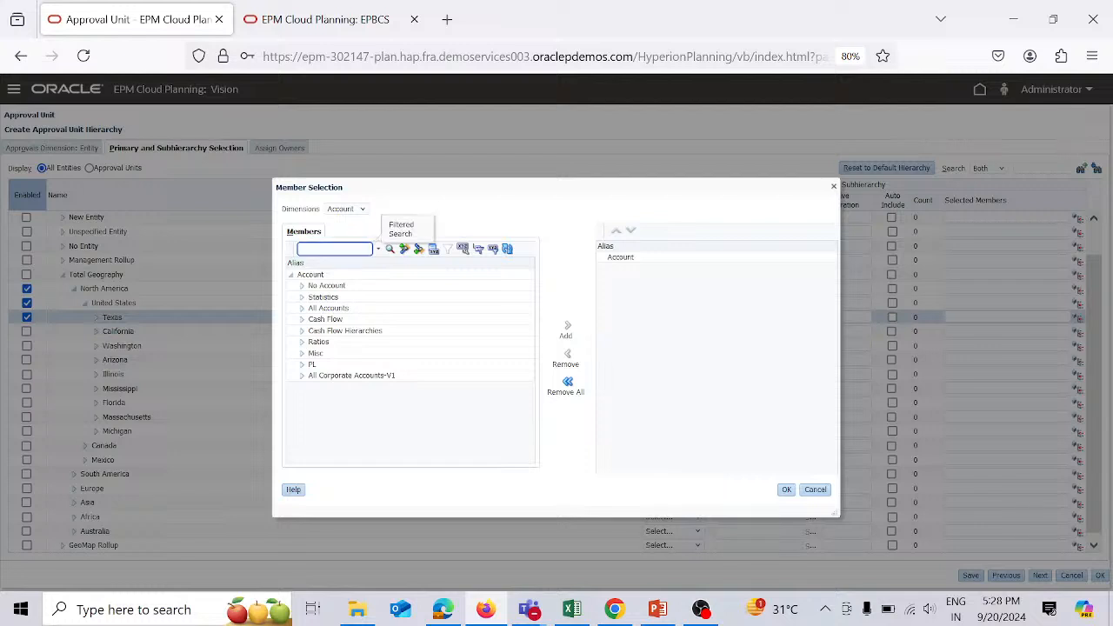
text(7001)
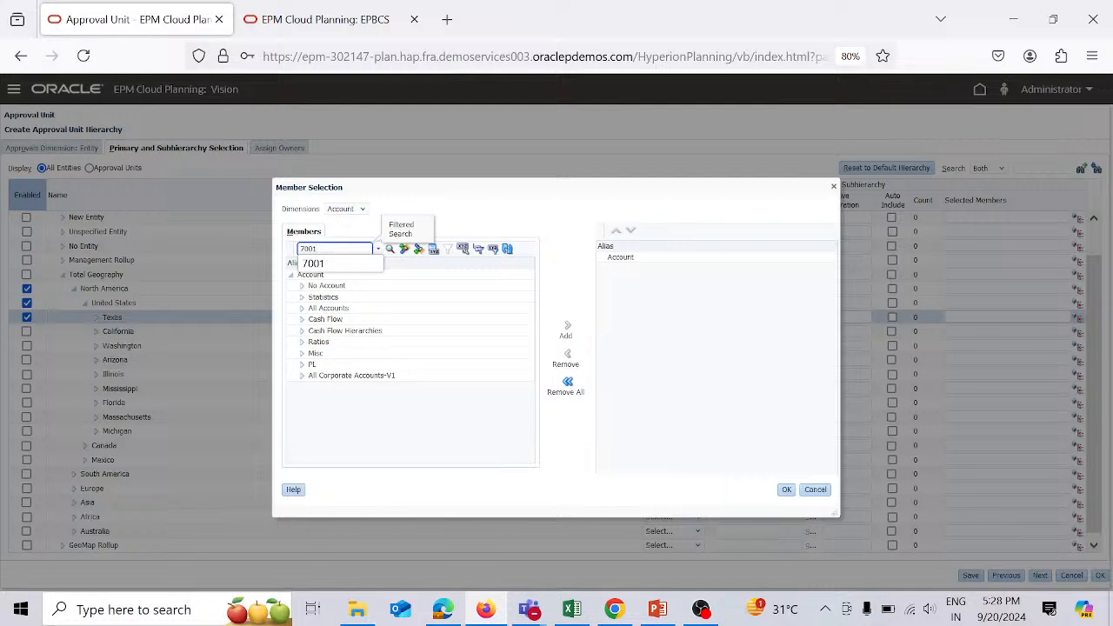
click(391, 249)
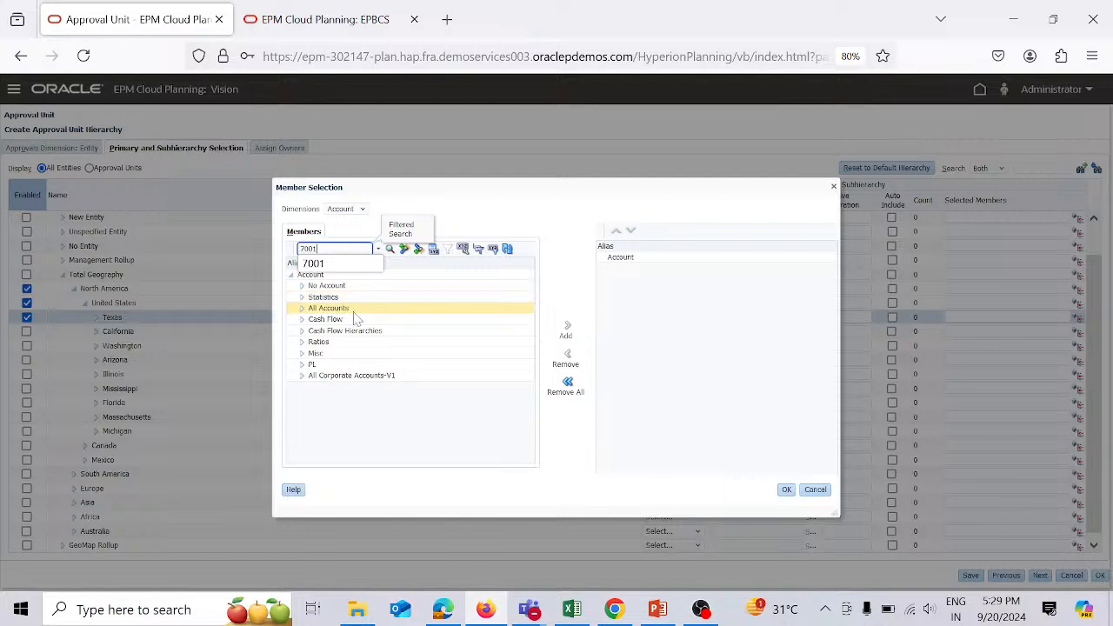
click(390, 249)
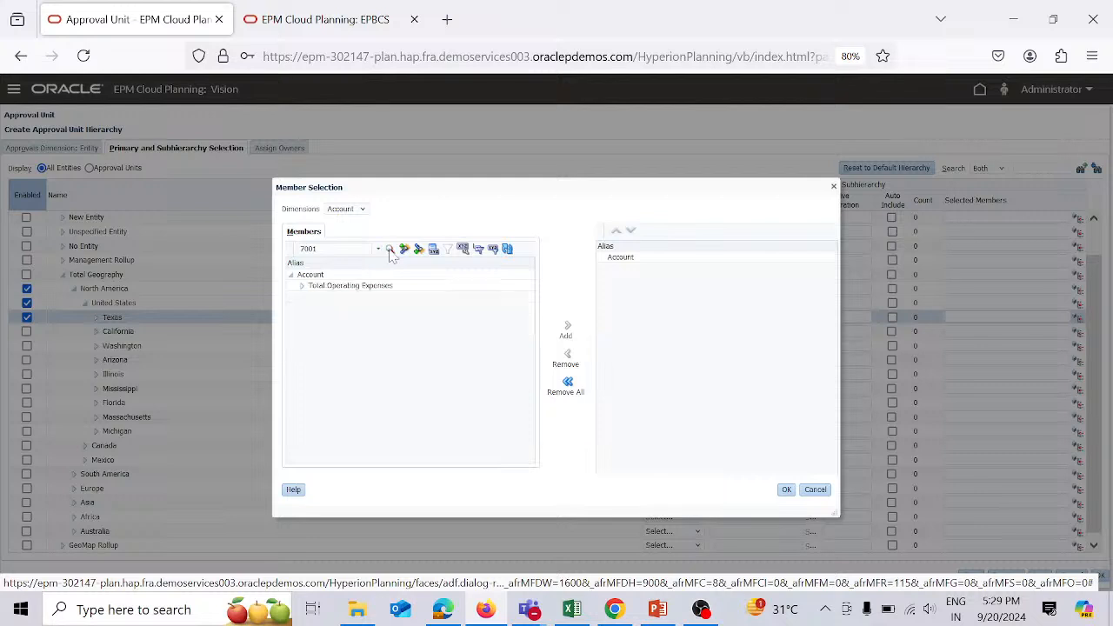
Choose Total T&E Expenses under Total Operating Expenses as the parent member for Texas
click(301, 286)
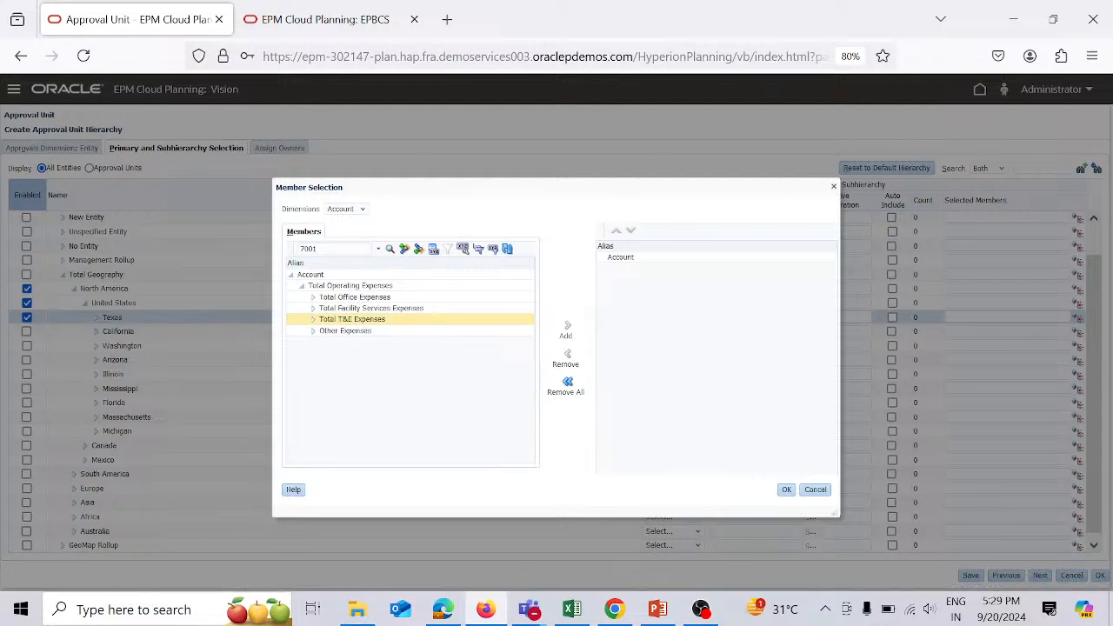
click(313, 320)
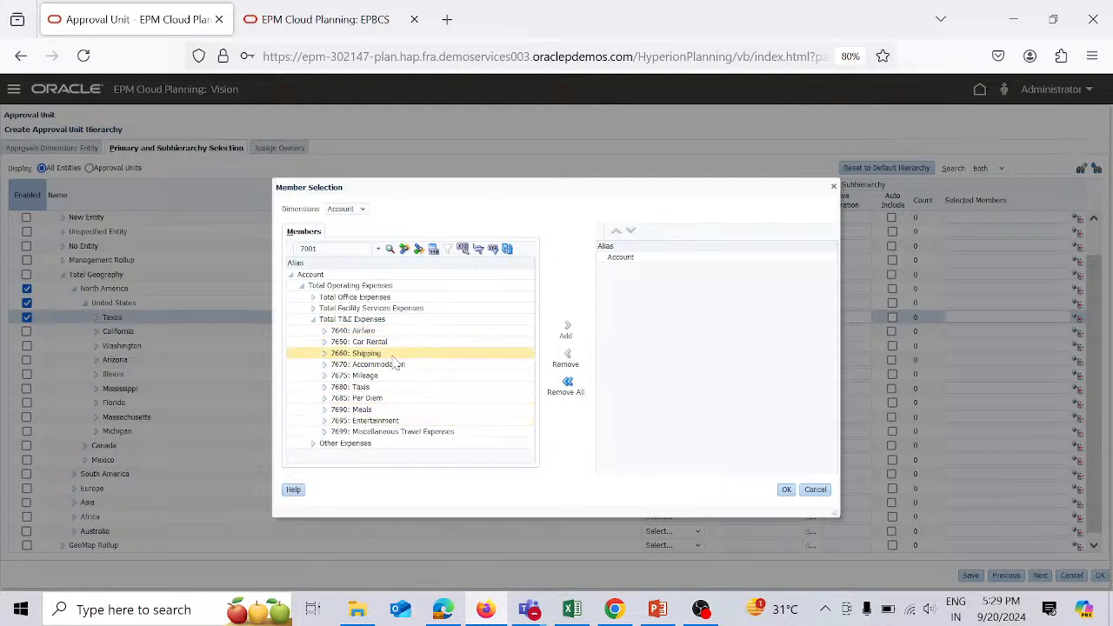
click(392, 323)
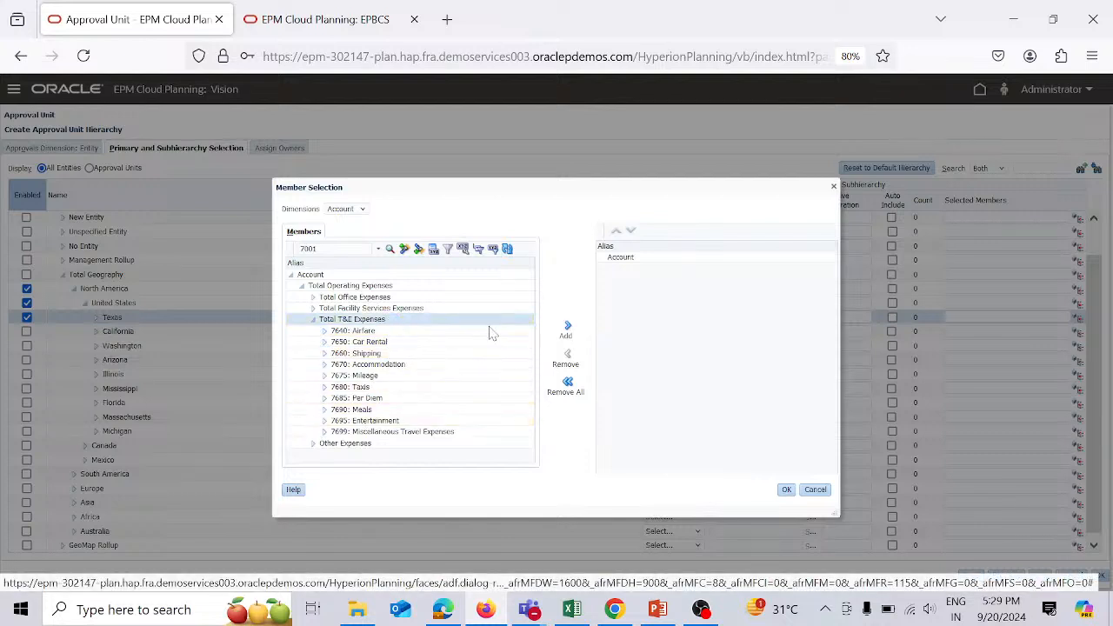
click(568, 329)
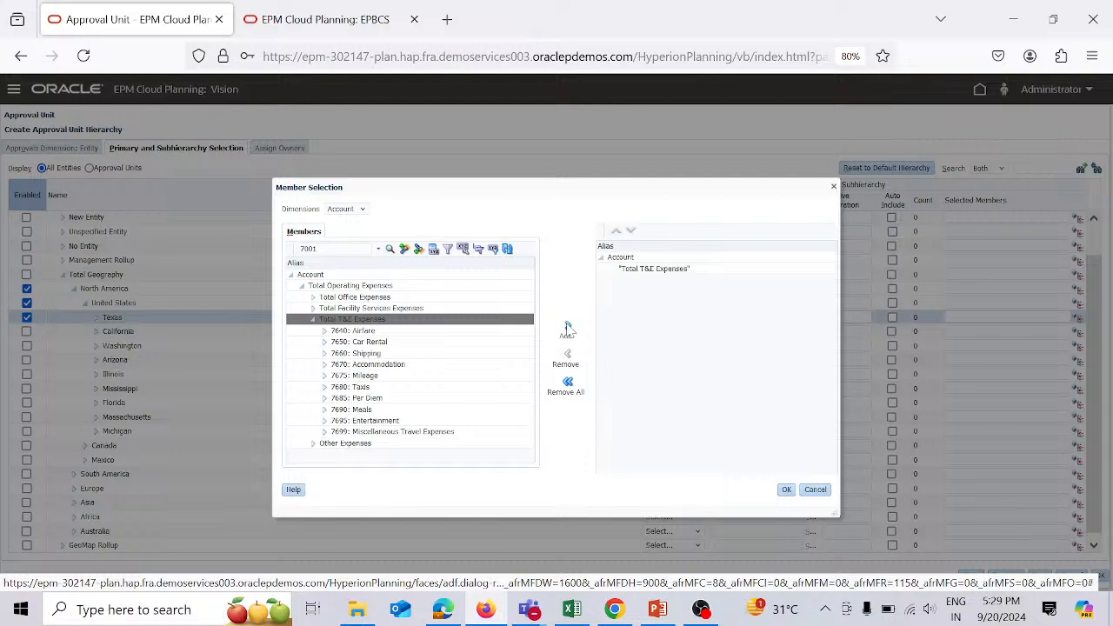
click(788, 490)
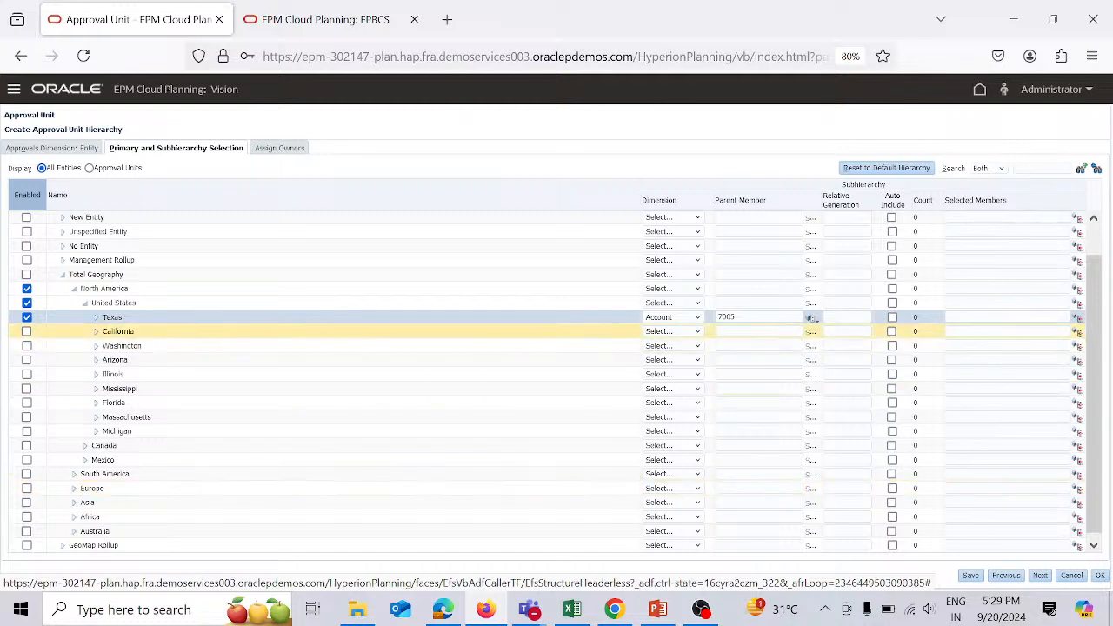
Set the relative generation for the Texas subhierarchy to 1
key(Tab)
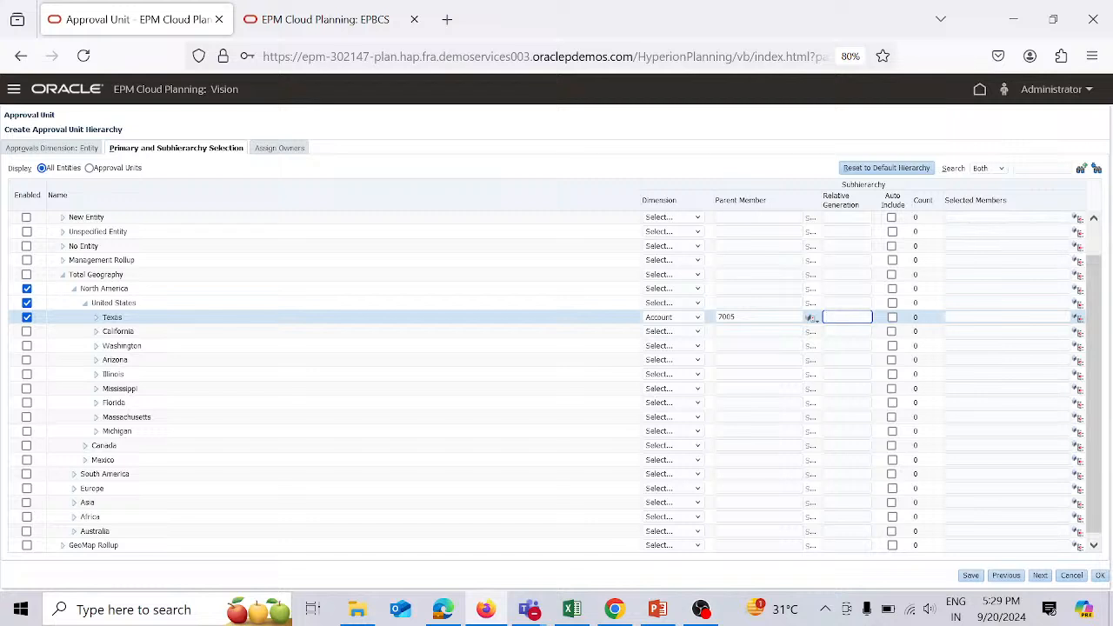
text(1)
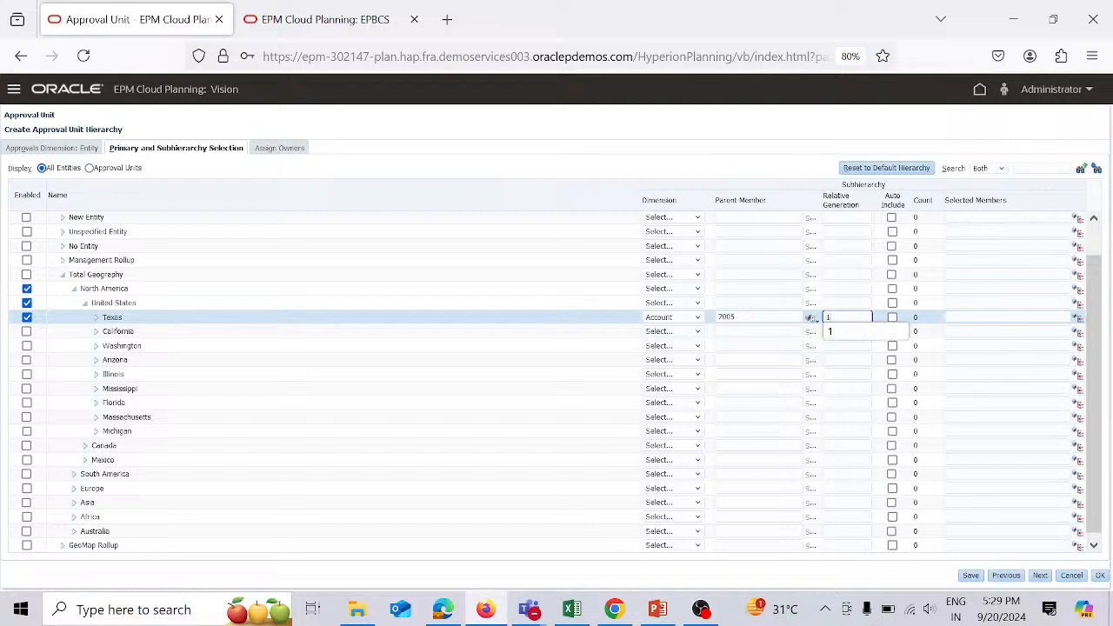
key(Tab)
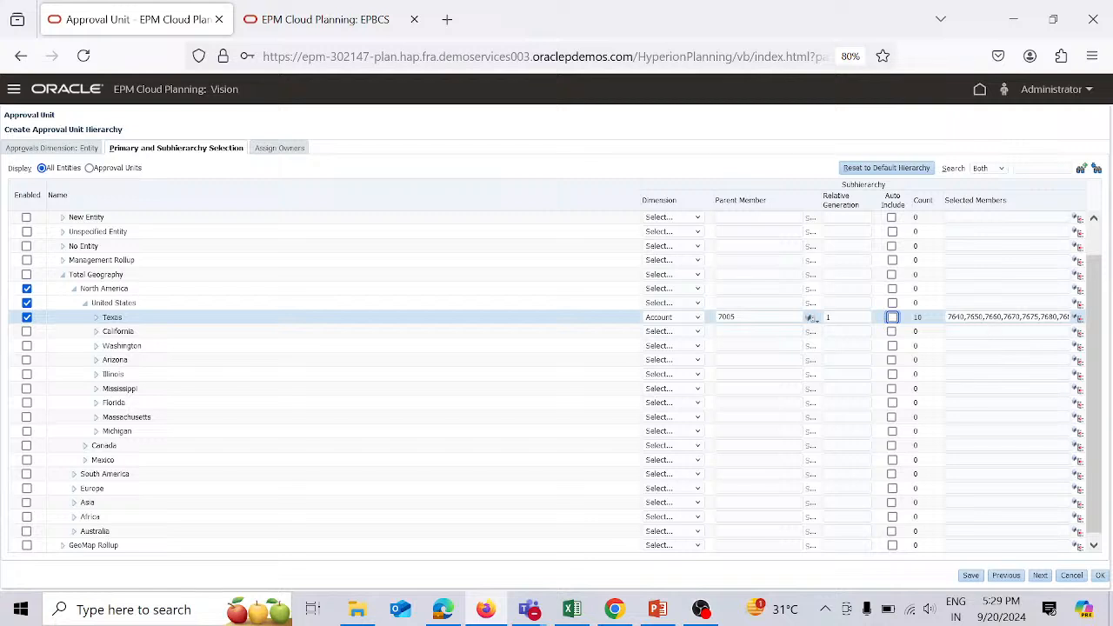
Proceed to Assign Owners and expand Entity, North America, United States and Texas down to the Texas account units
click(1041, 576)
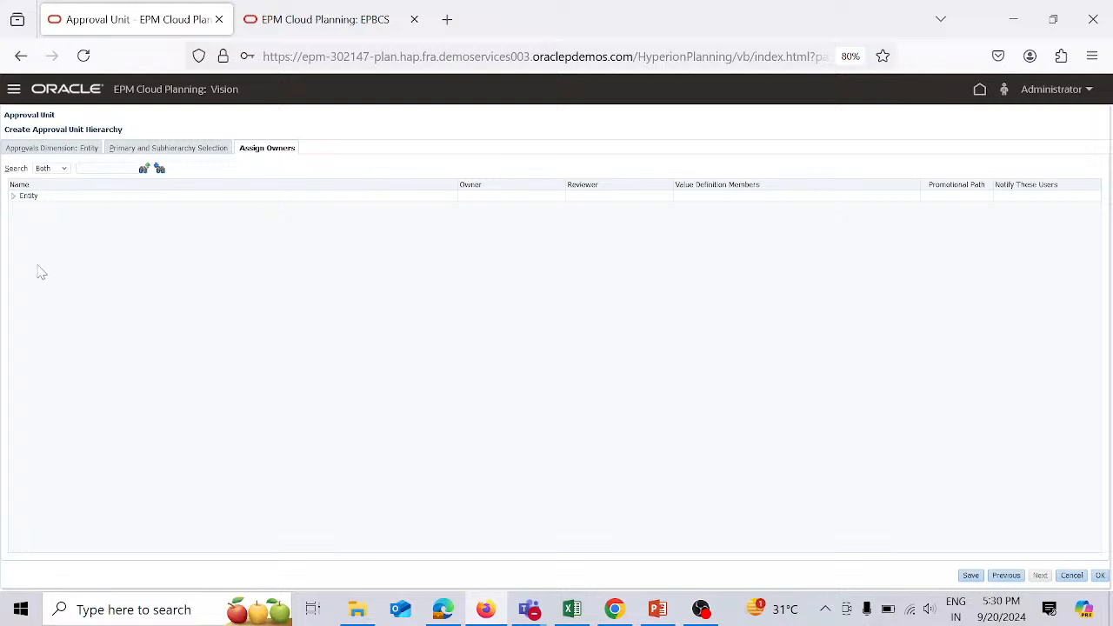
click(13, 197)
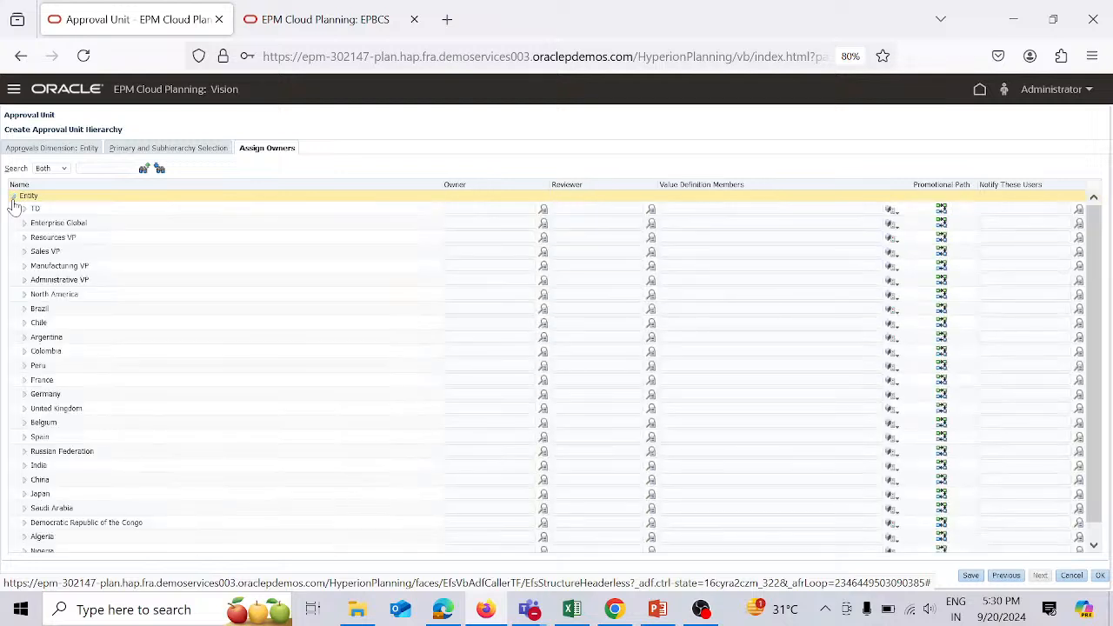
click(24, 295)
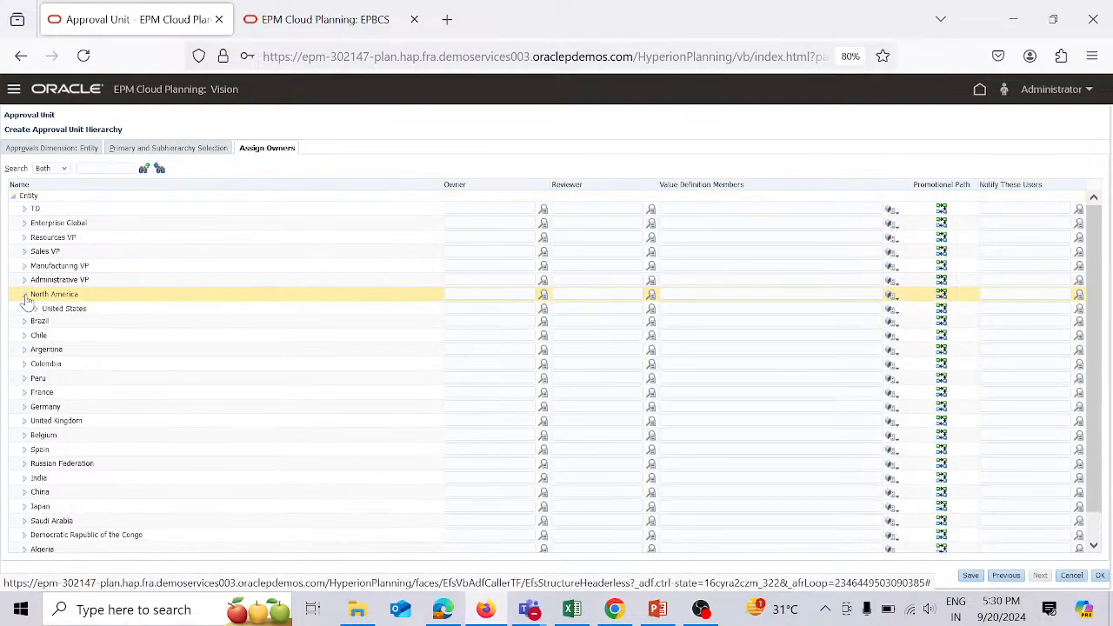
click(35, 310)
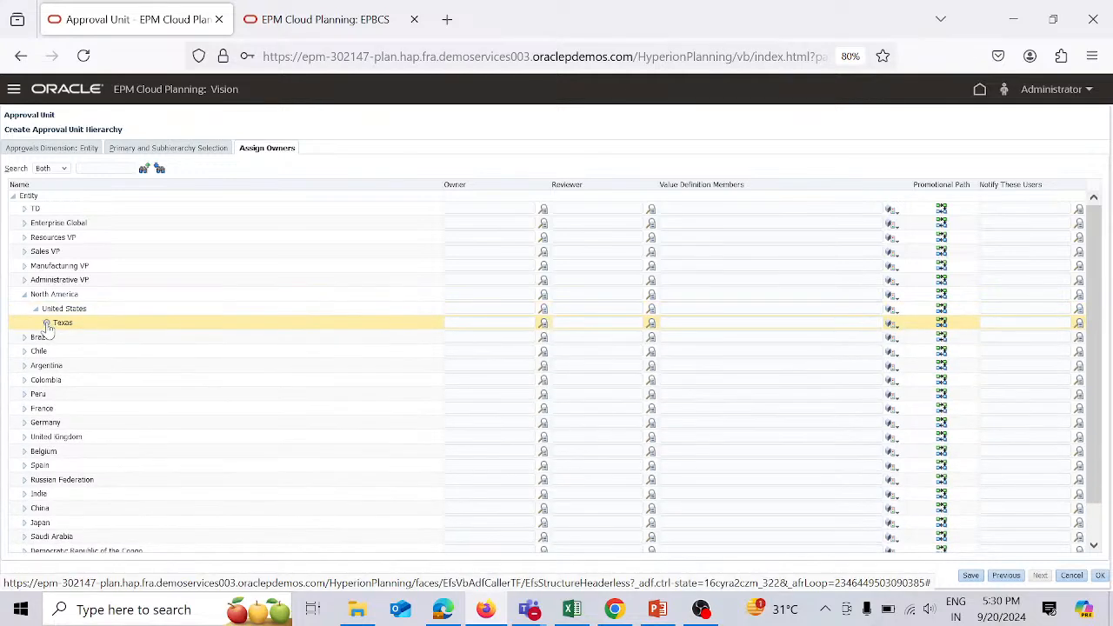
click(46, 323)
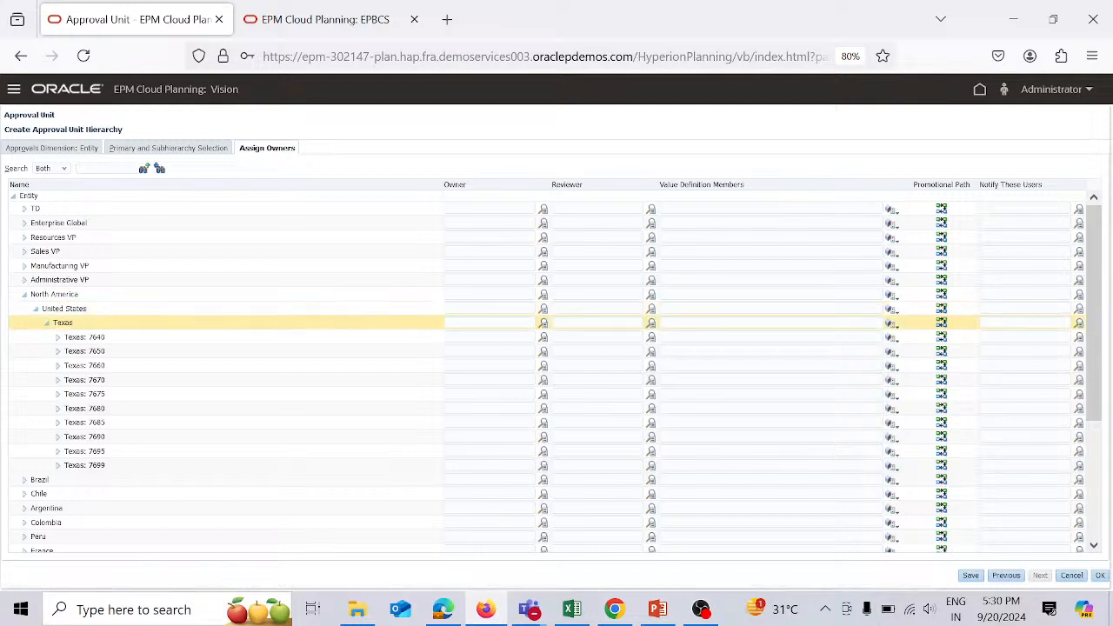
Enter the planner as owner and the division manager as reviewer for Texas, checking the roles in the Excel worksheet
click(447, 324)
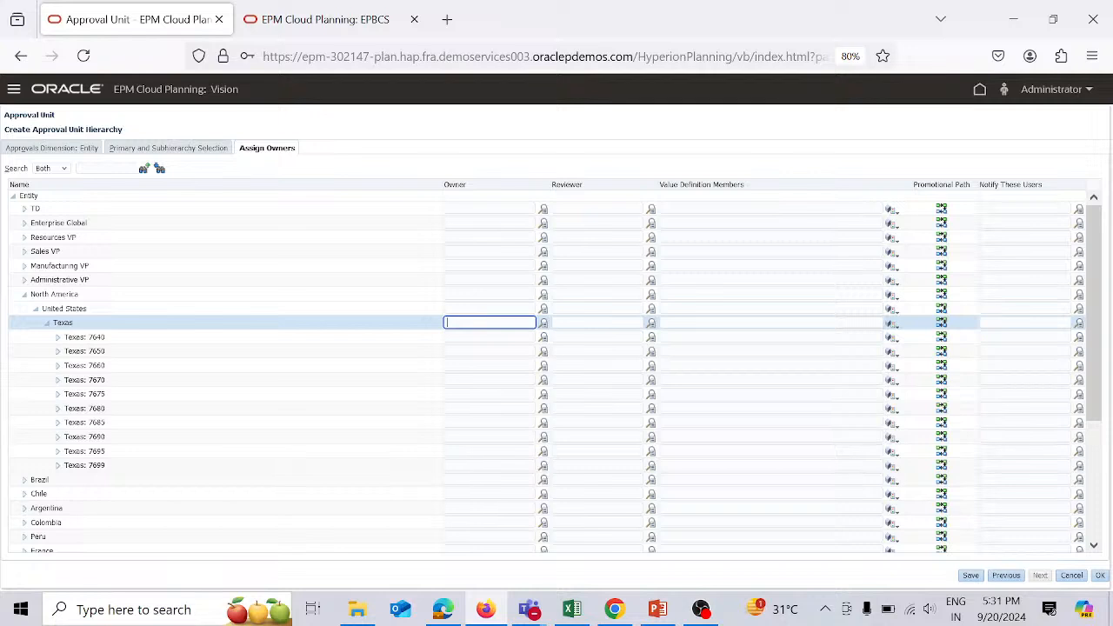
text(Alex)
click(572, 610)
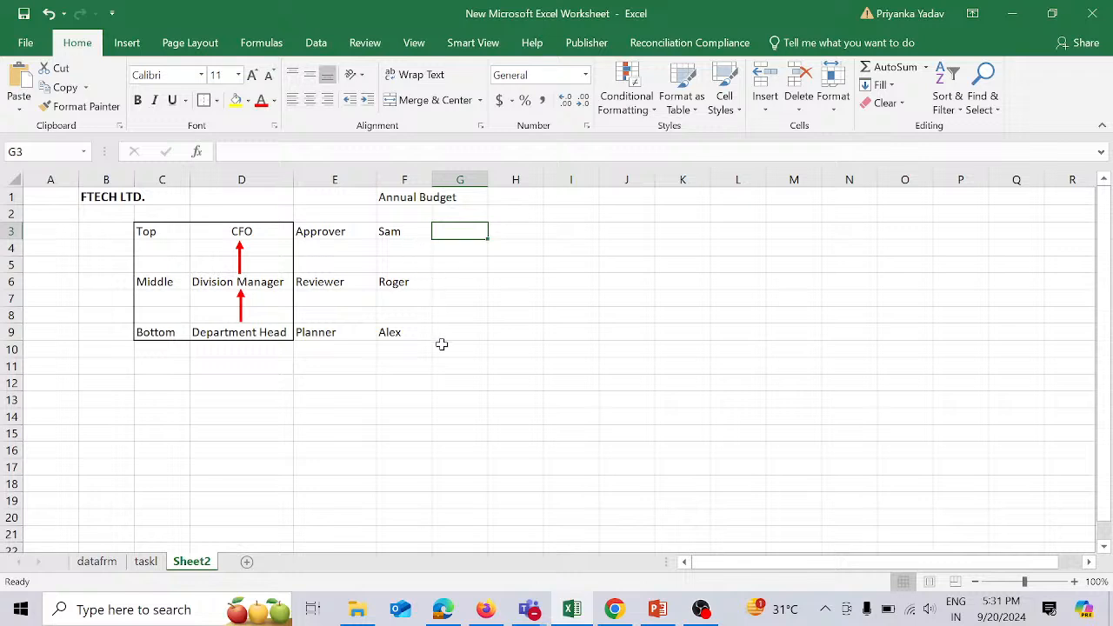
key(alt+Tab)
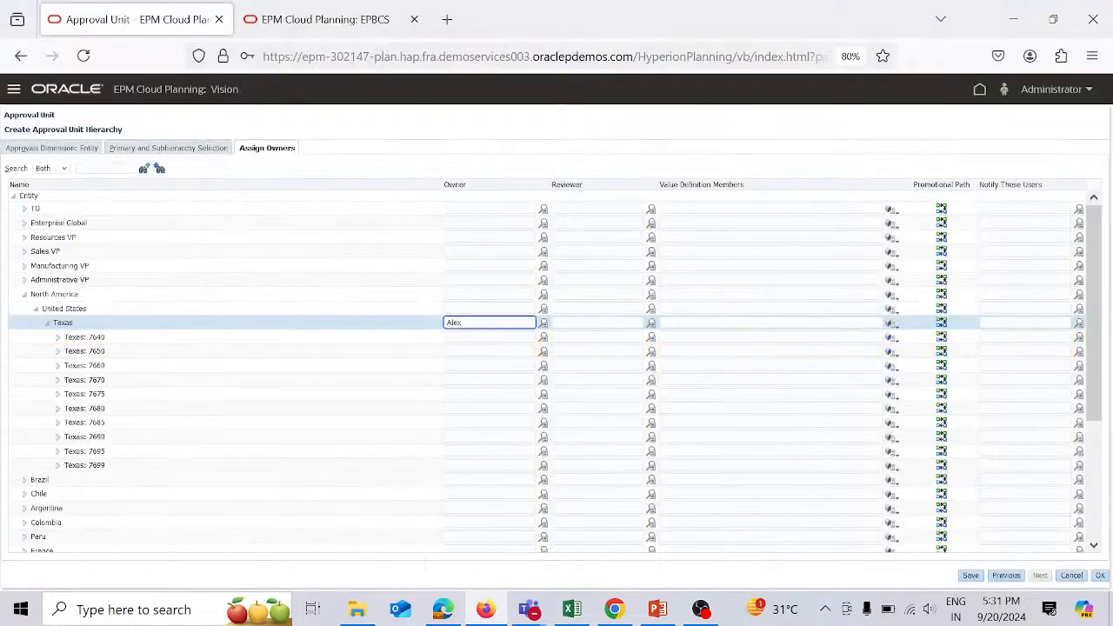
click(597, 322)
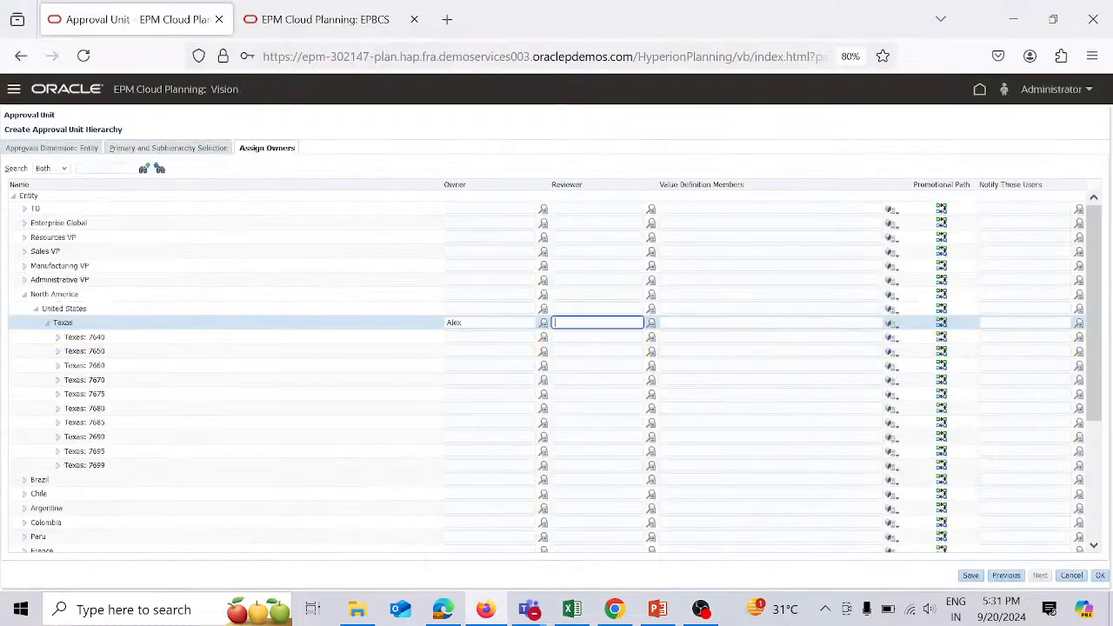
text(Roger)
Enter the Texas owner and reviewer, separated by a comma, as the users to notify, and view the Texas promotional path
click(1025, 323)
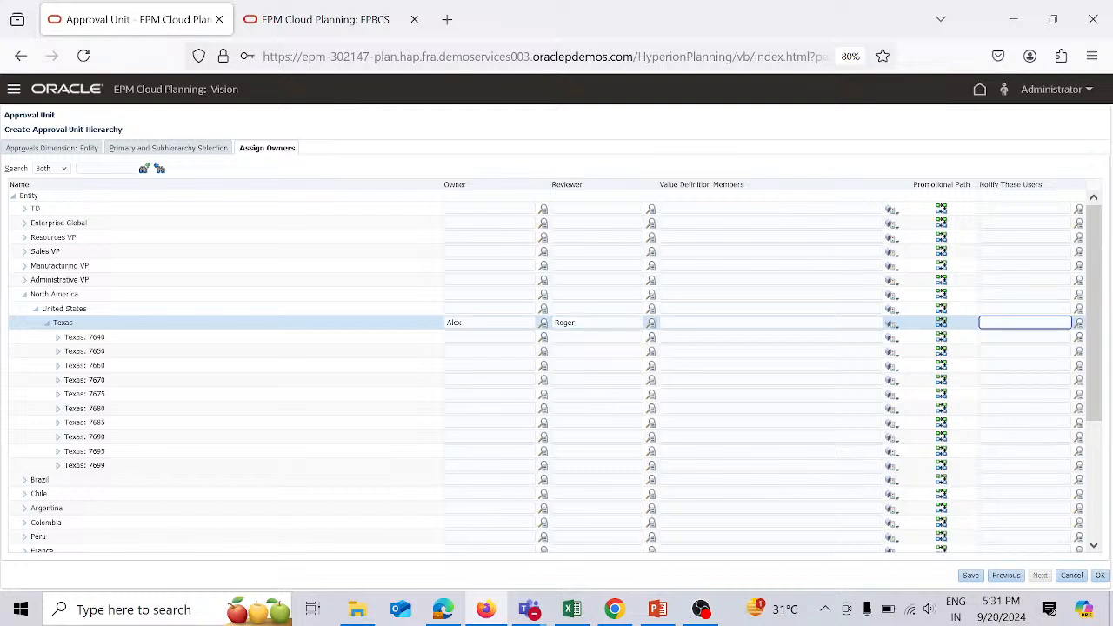
text(Alex,)
text(Roger)
click(1025, 308)
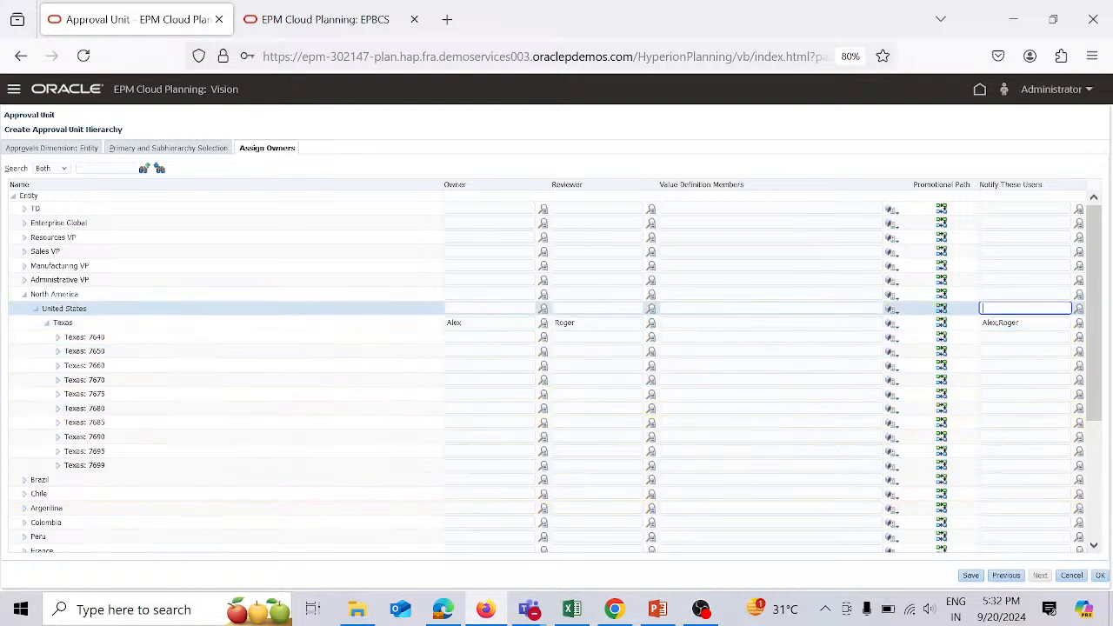
click(943, 328)
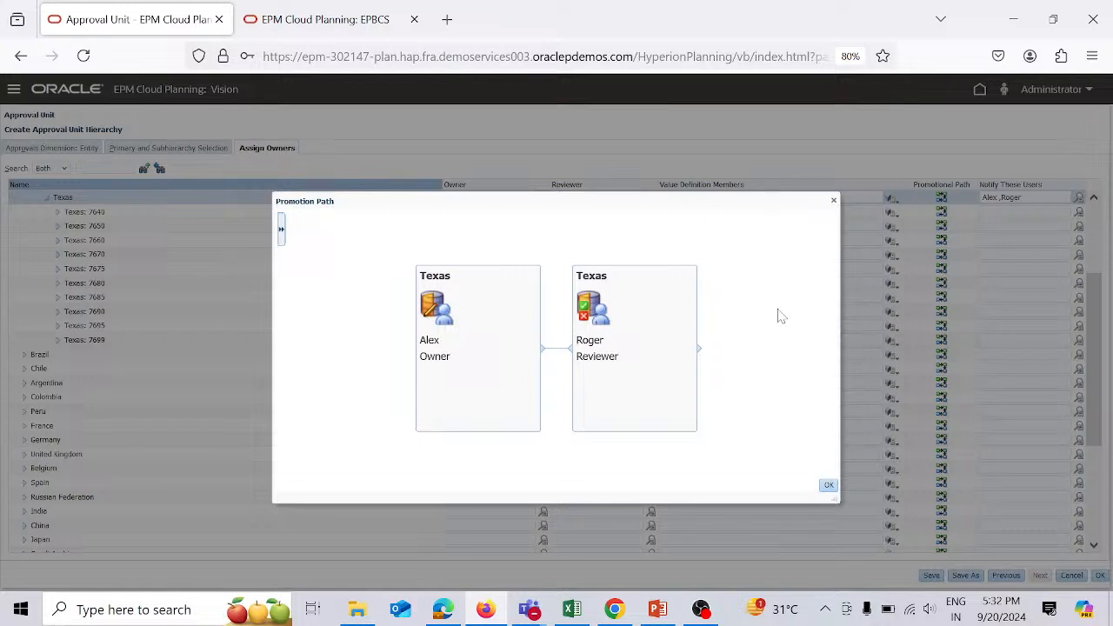
click(828, 486)
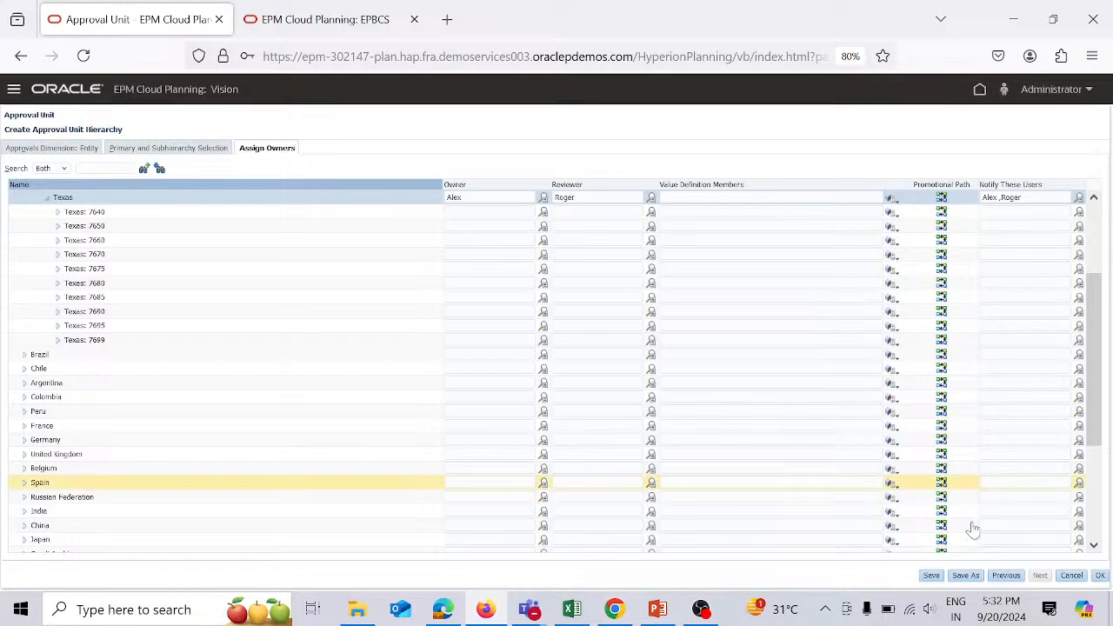
Save the Annual Budget Approval hierarchy with its assigned owners and go to Approval Unit Assignment
click(1101, 576)
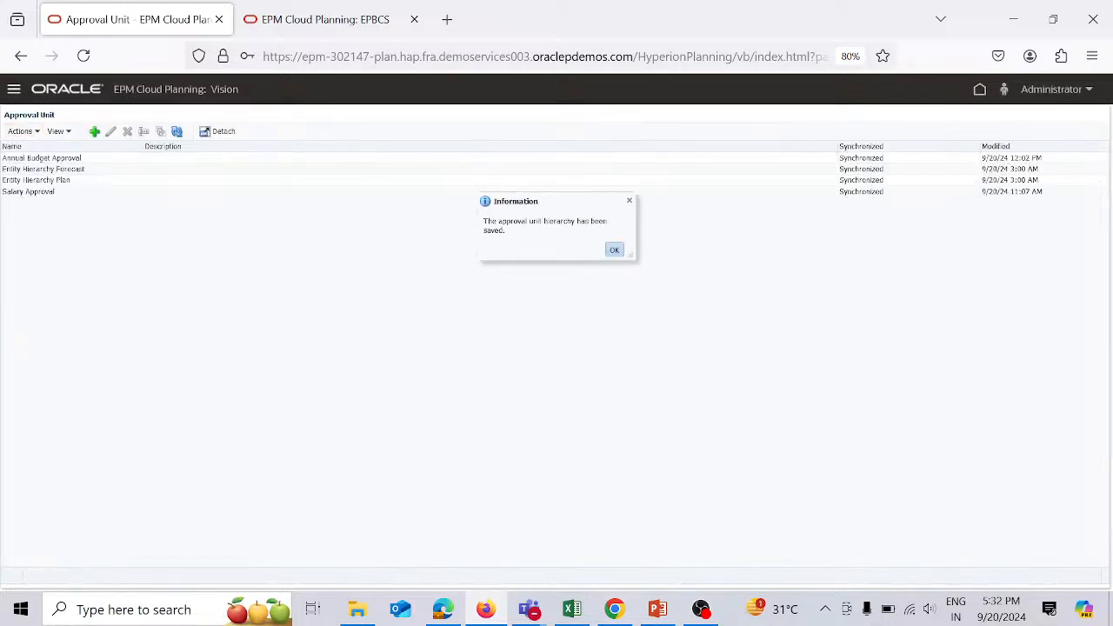
click(615, 250)
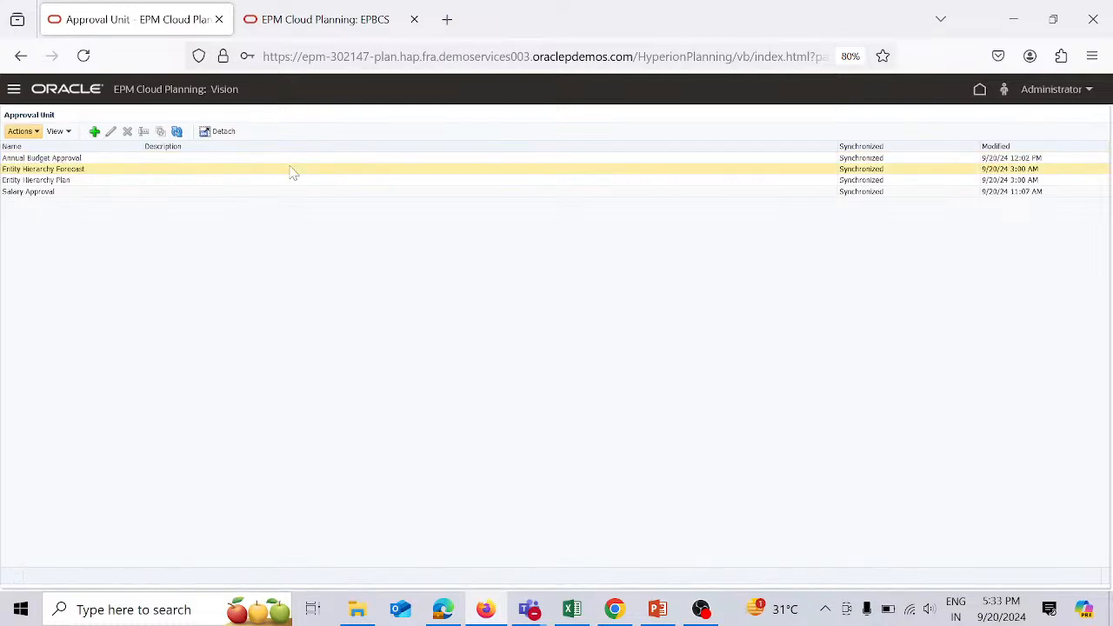
click(14, 90)
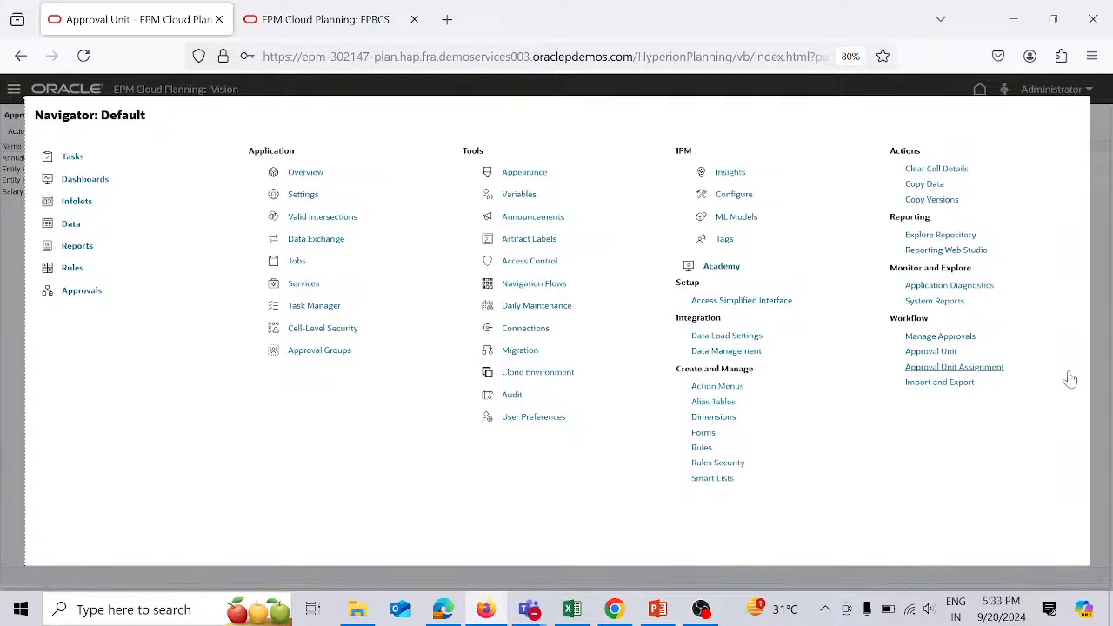
click(972, 375)
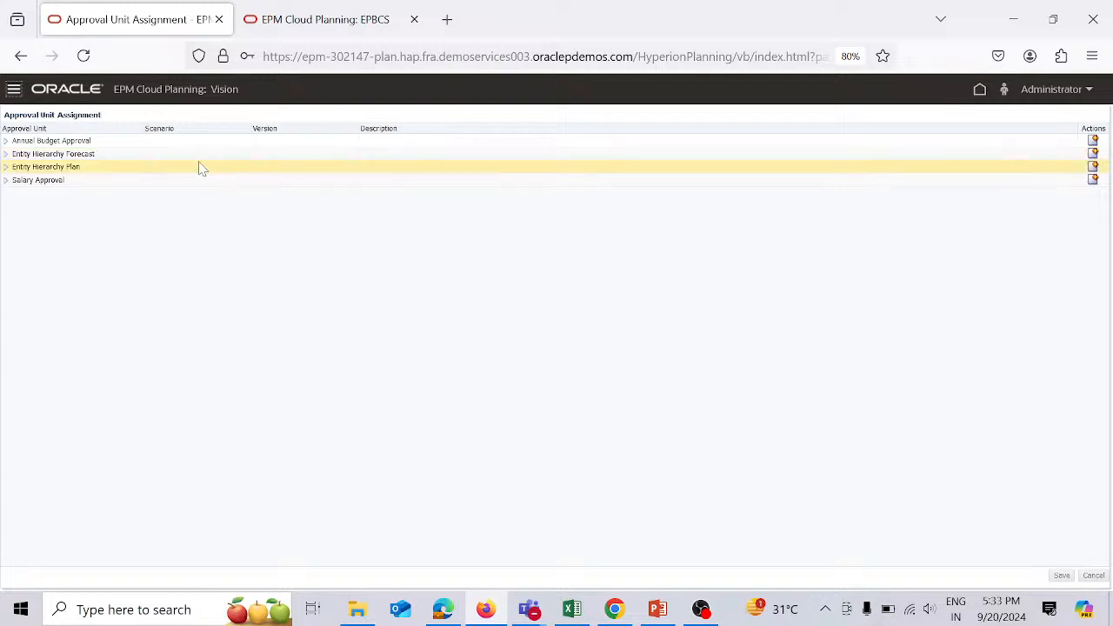
Add a scenario and version assignment to Annual Budget Approval and set its scenario to Plan
click(130, 144)
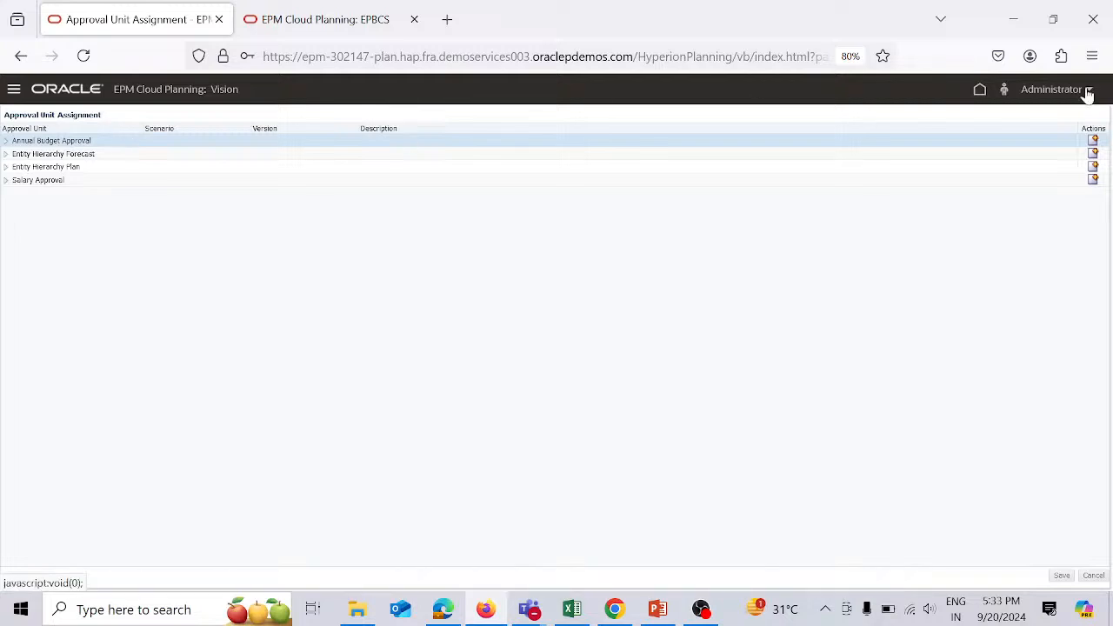
click(1093, 141)
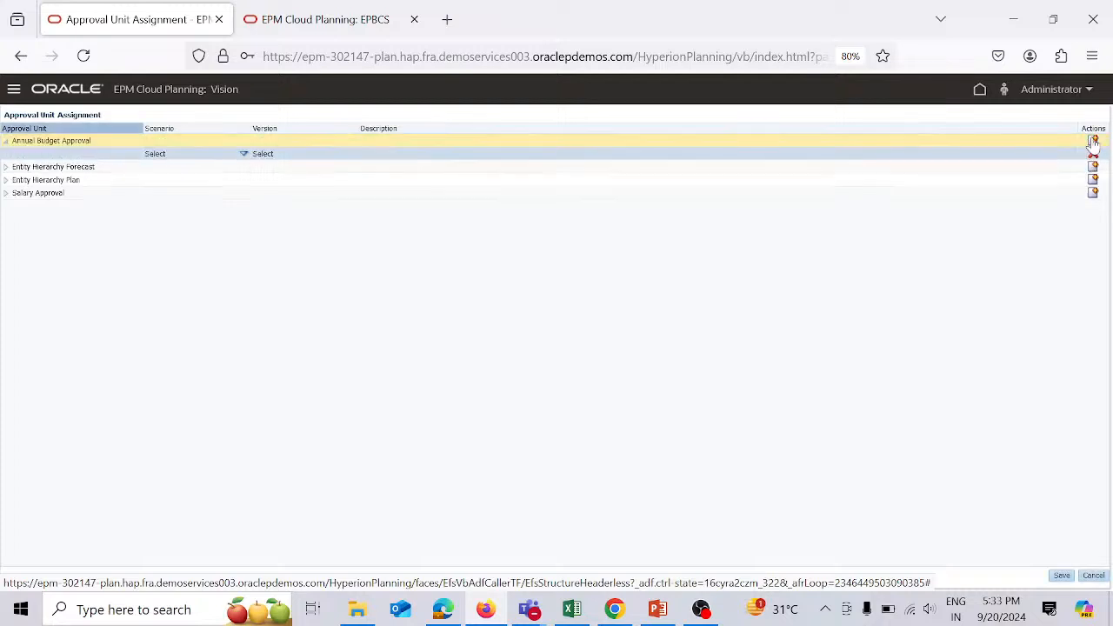
click(244, 155)
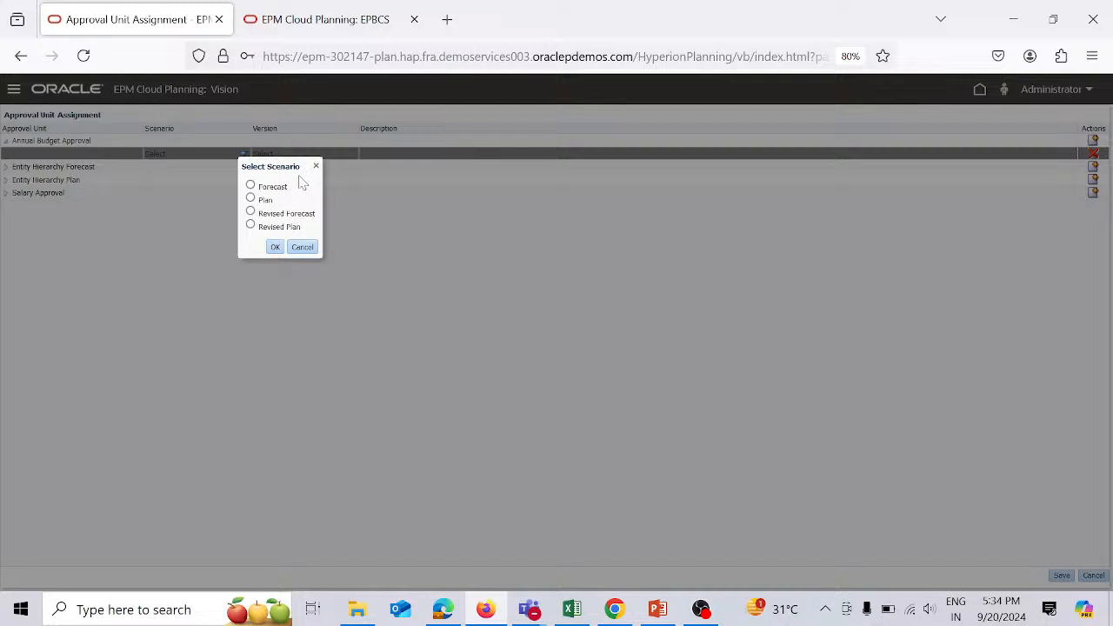
click(252, 202)
click(275, 248)
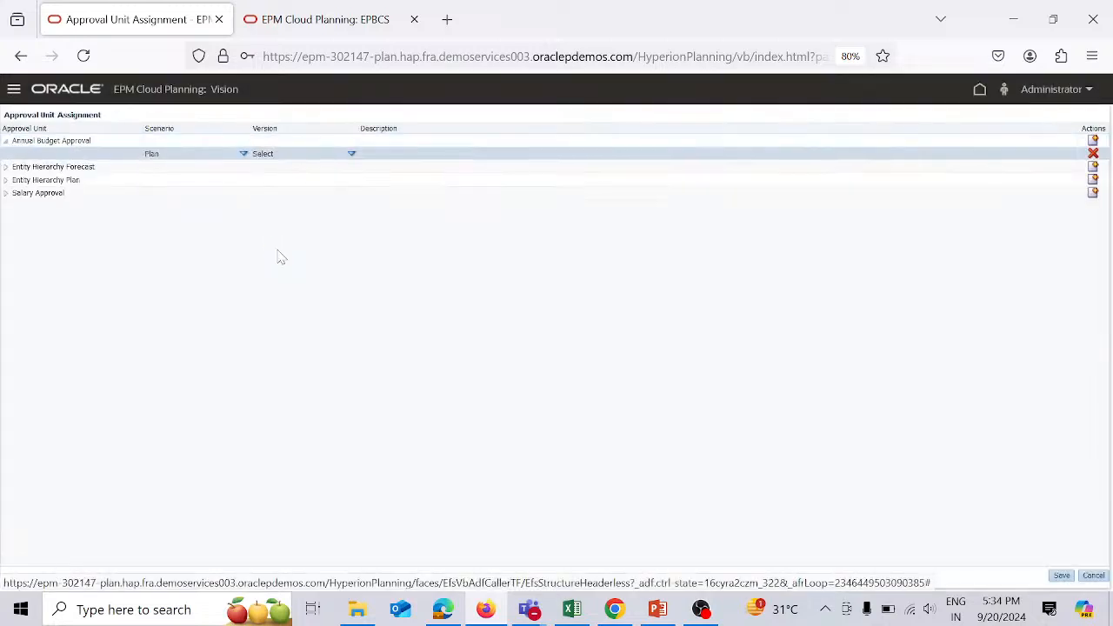
Set the version of the Annual Budget Approval assignment to Final and save the assignment
click(352, 155)
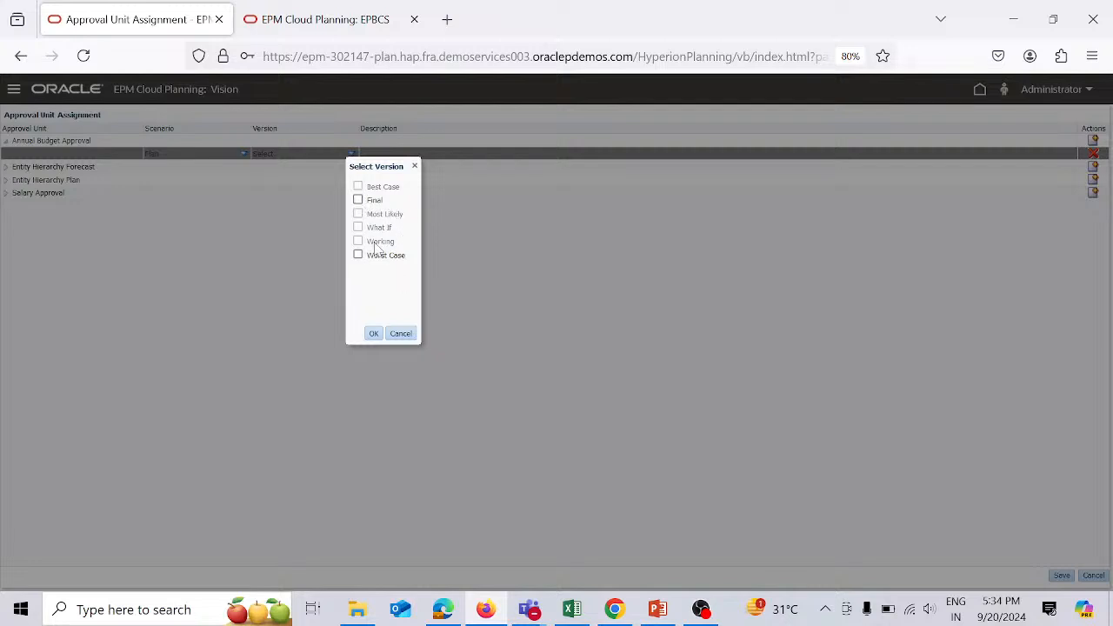
click(362, 202)
click(374, 335)
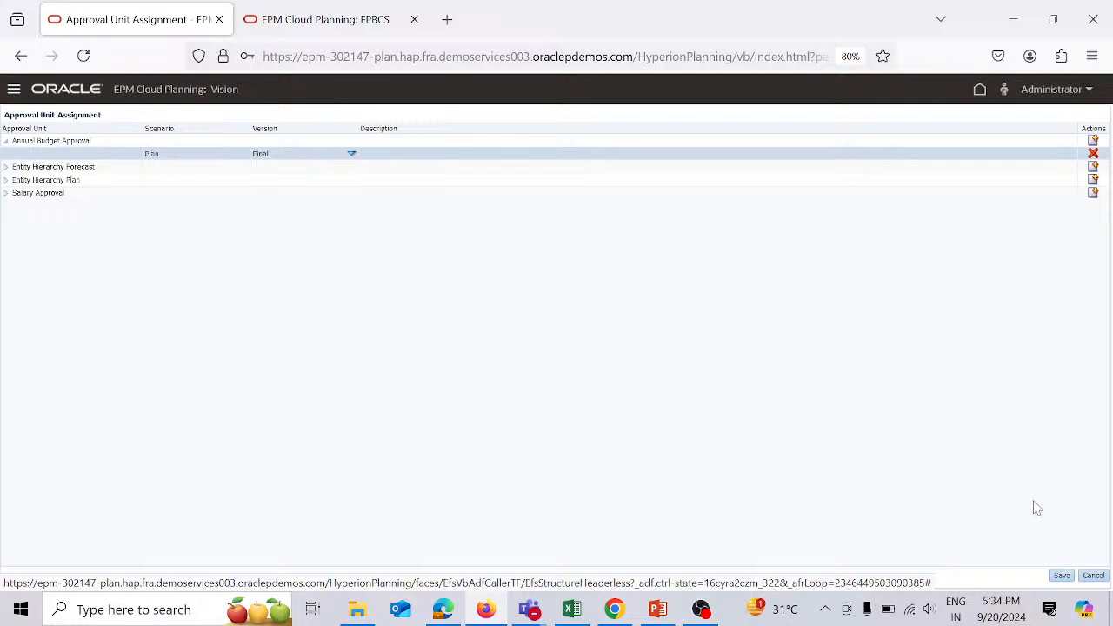
click(1065, 578)
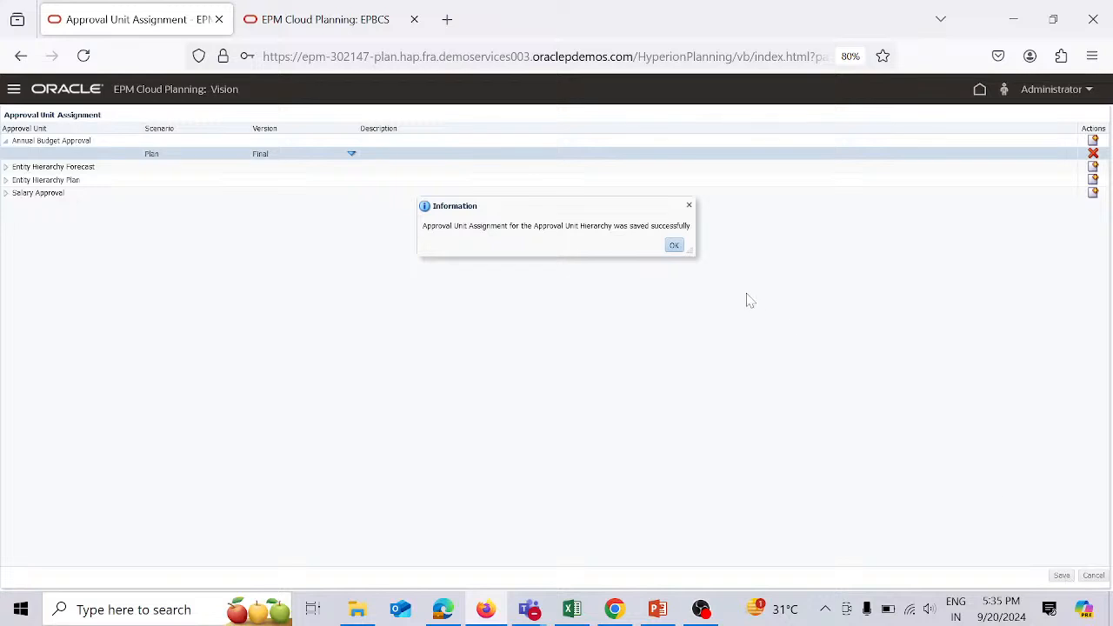
click(674, 245)
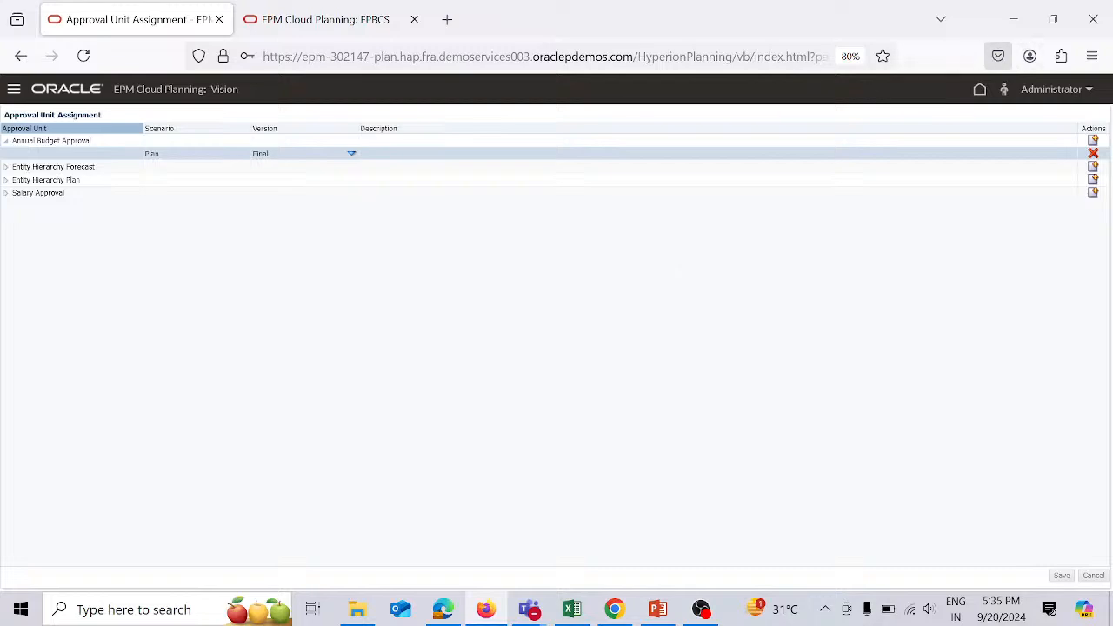
View the Import and Export page for approval unit hierarchies
click(15, 90)
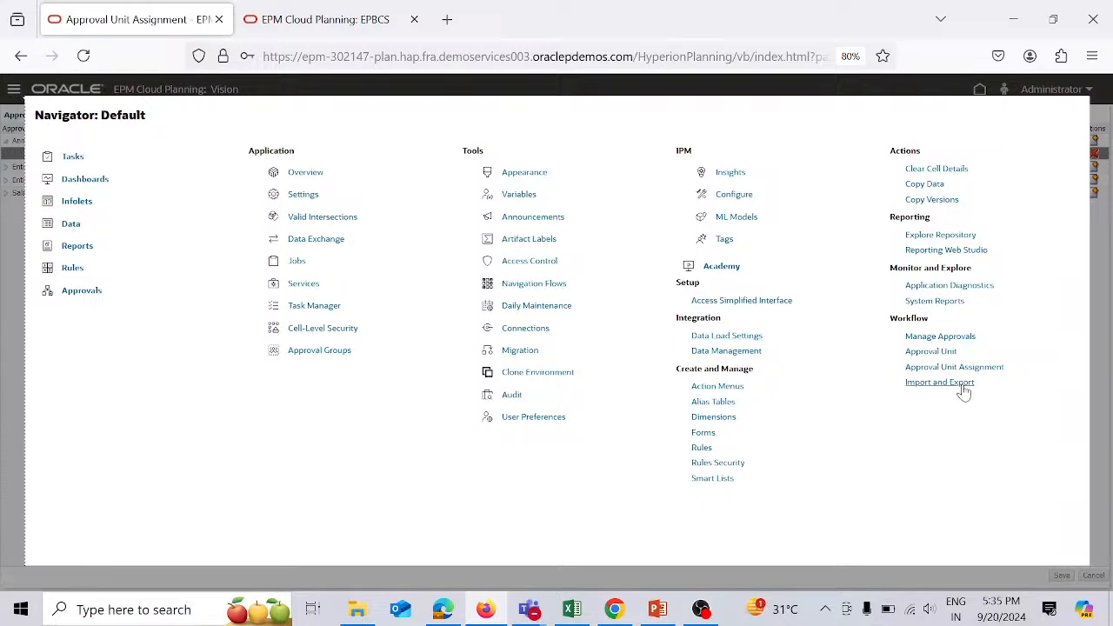
click(958, 383)
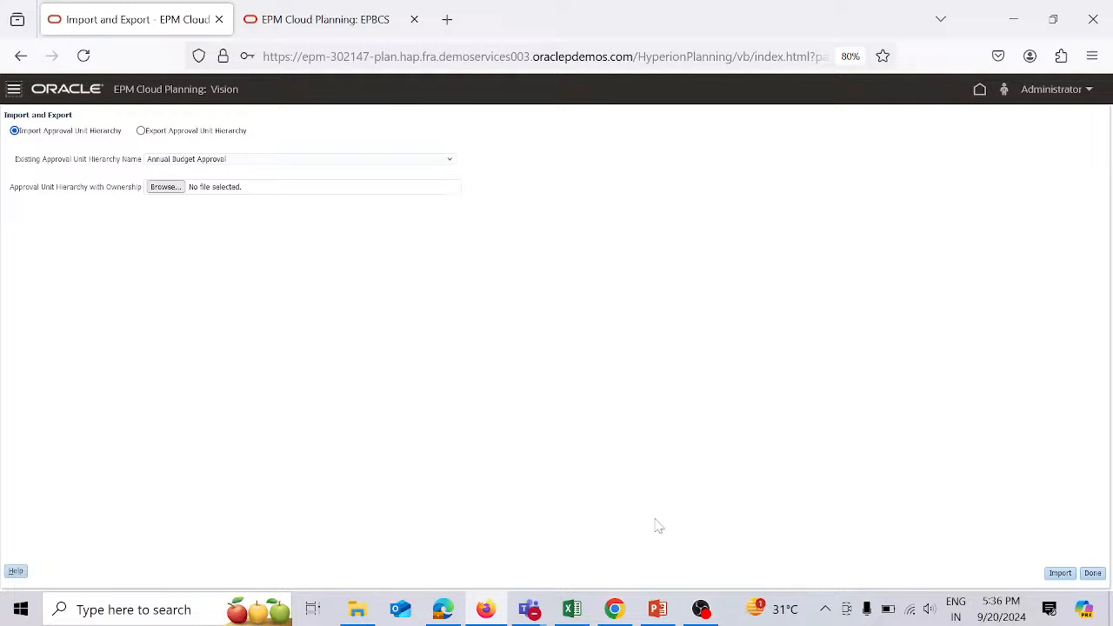
Switch to the EPM Cloud Planning session in Chrome and sign the administrator out
mouse_move(623, 619)
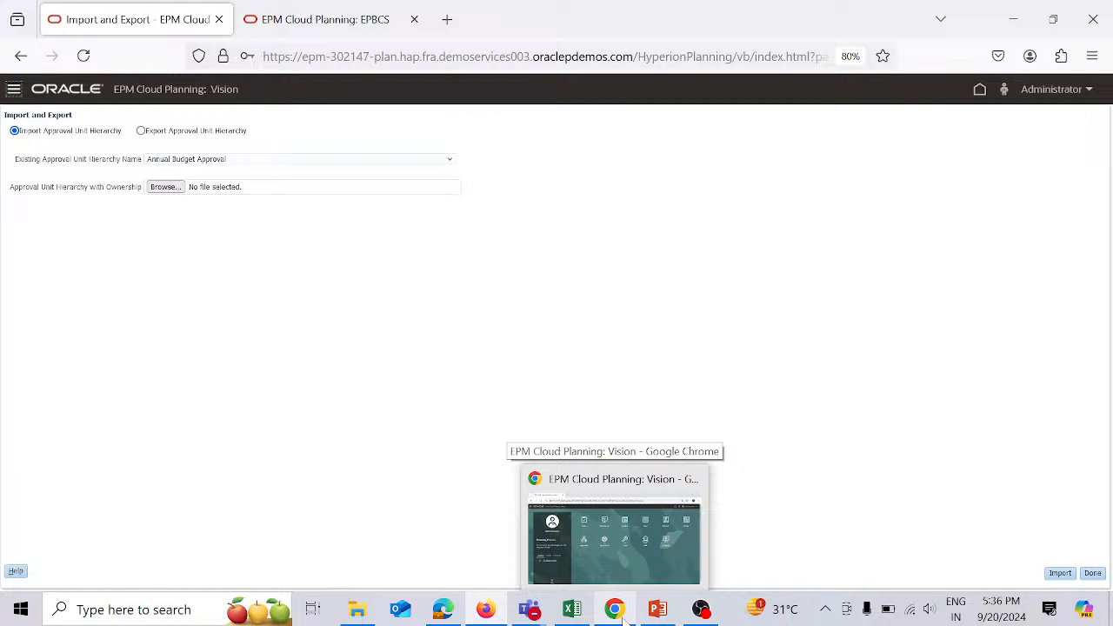
click(624, 618)
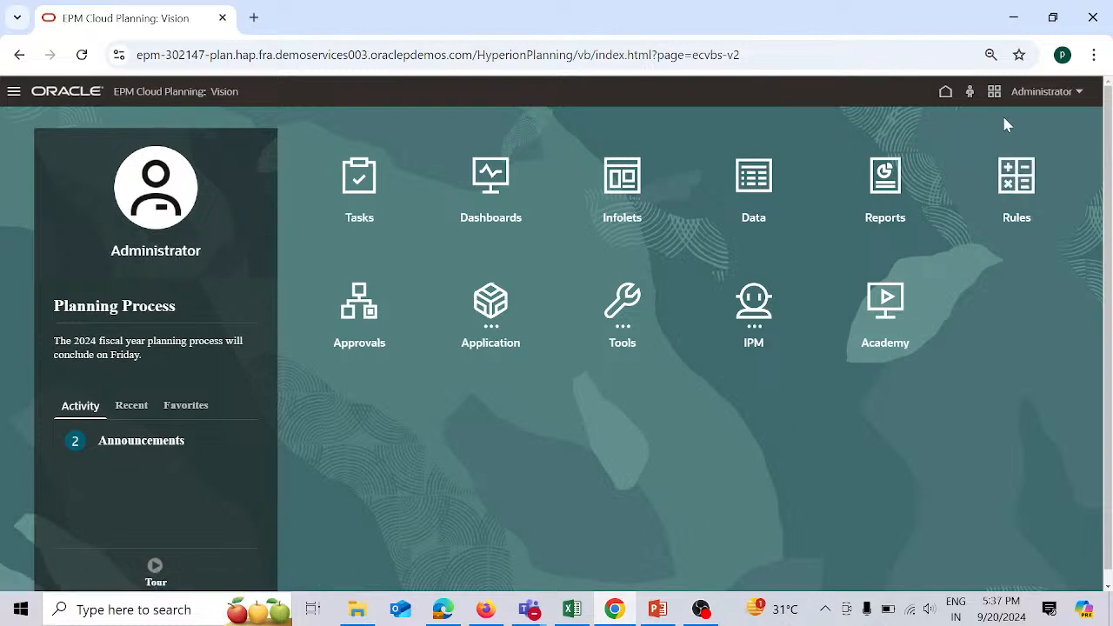
click(1079, 94)
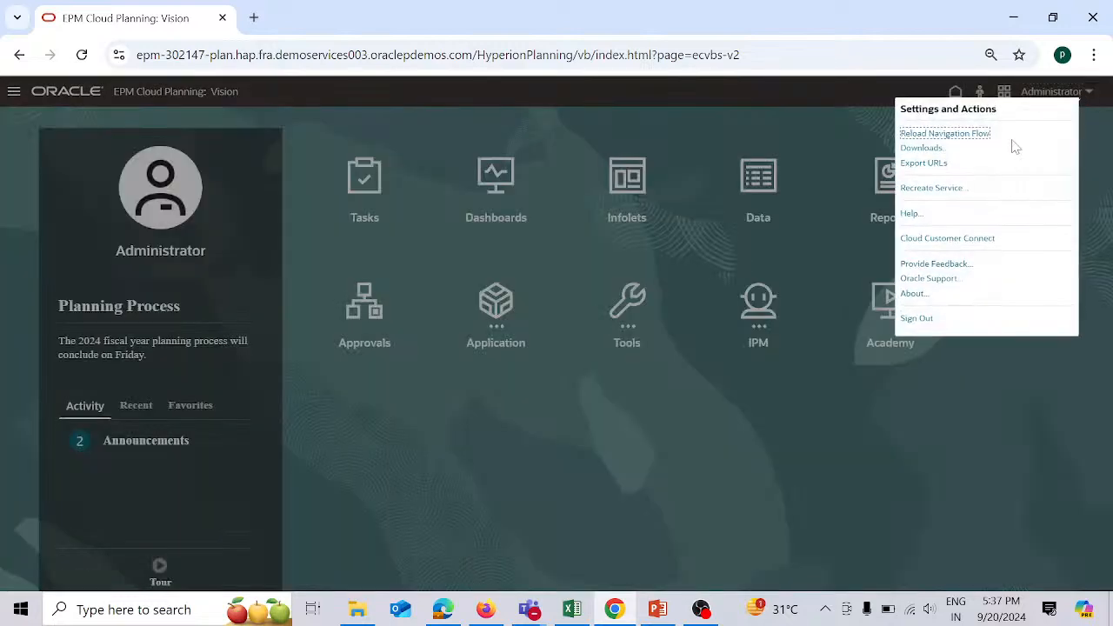
click(924, 317)
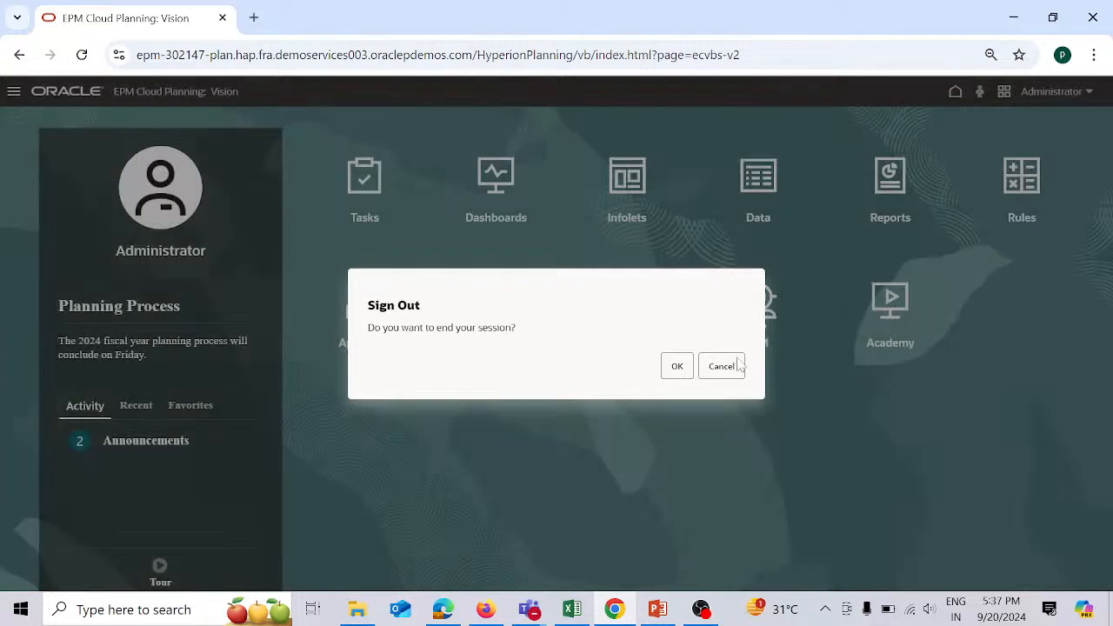
click(677, 376)
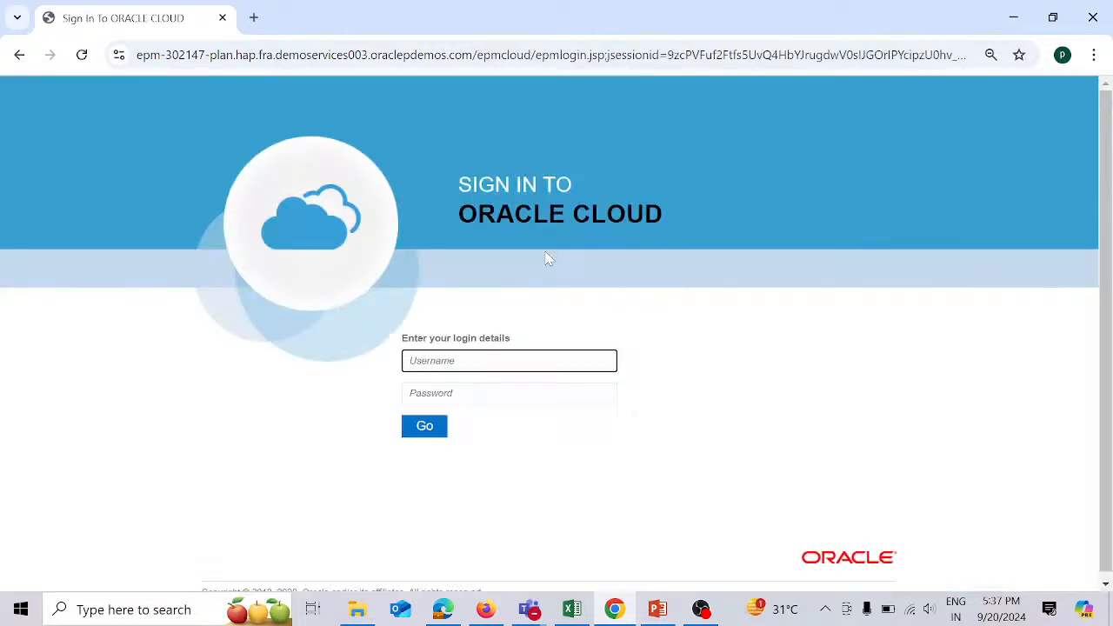
Sign in to Oracle Cloud with the Texas owner's username and account password
text(Al)
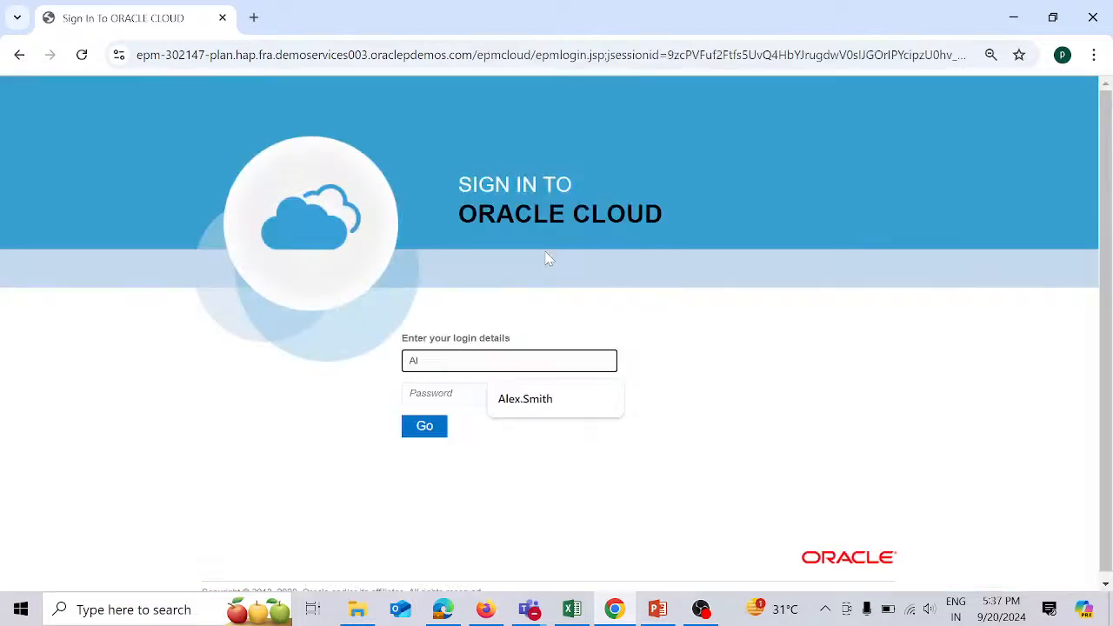
text(ex)
key(Tab)
text(***)
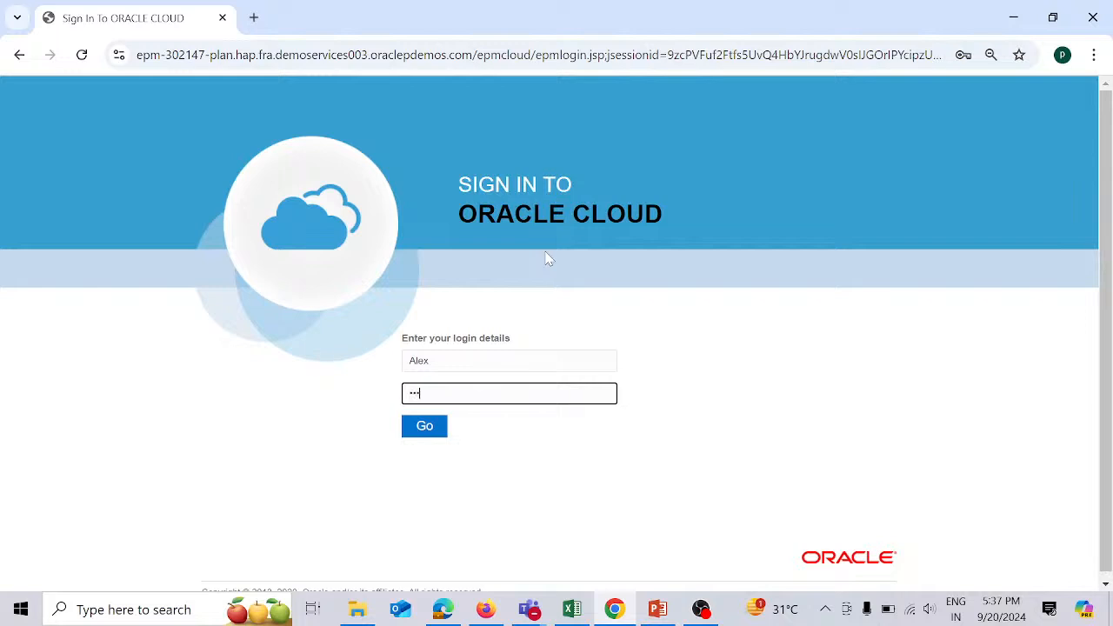
text(*)
key(Return)
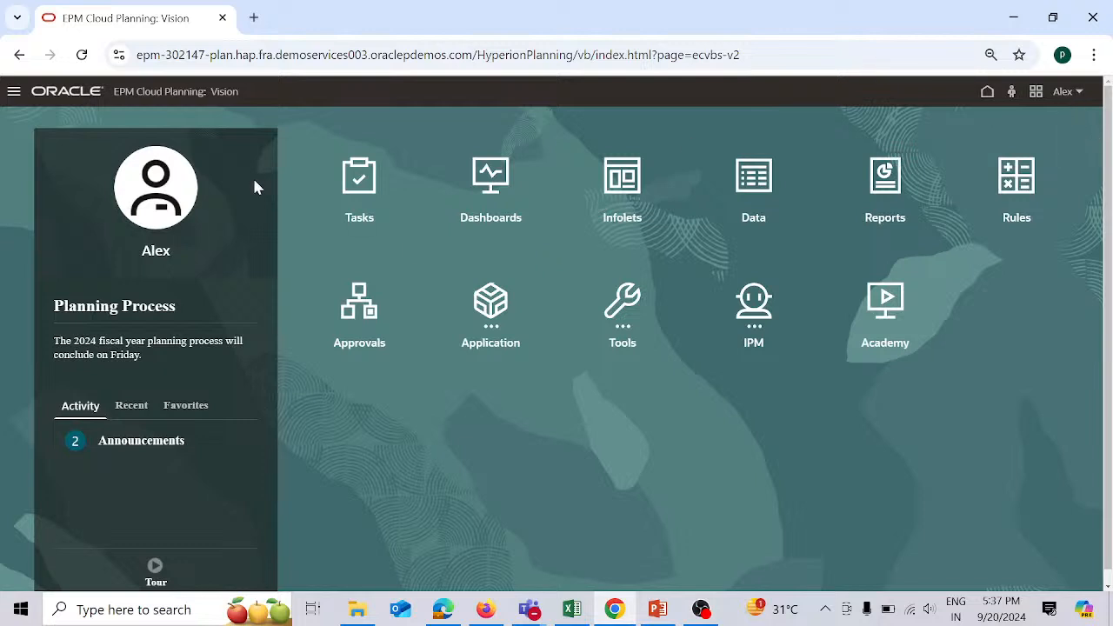
Open Manage Approvals and set the scenario to Plan and the version to Final
click(15, 94)
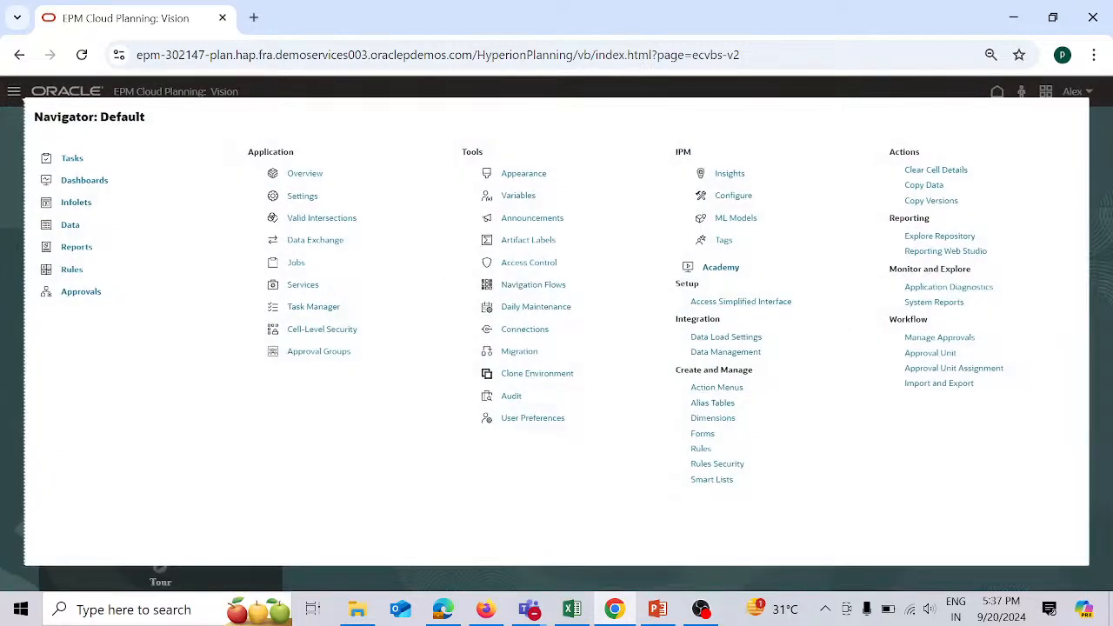
click(958, 339)
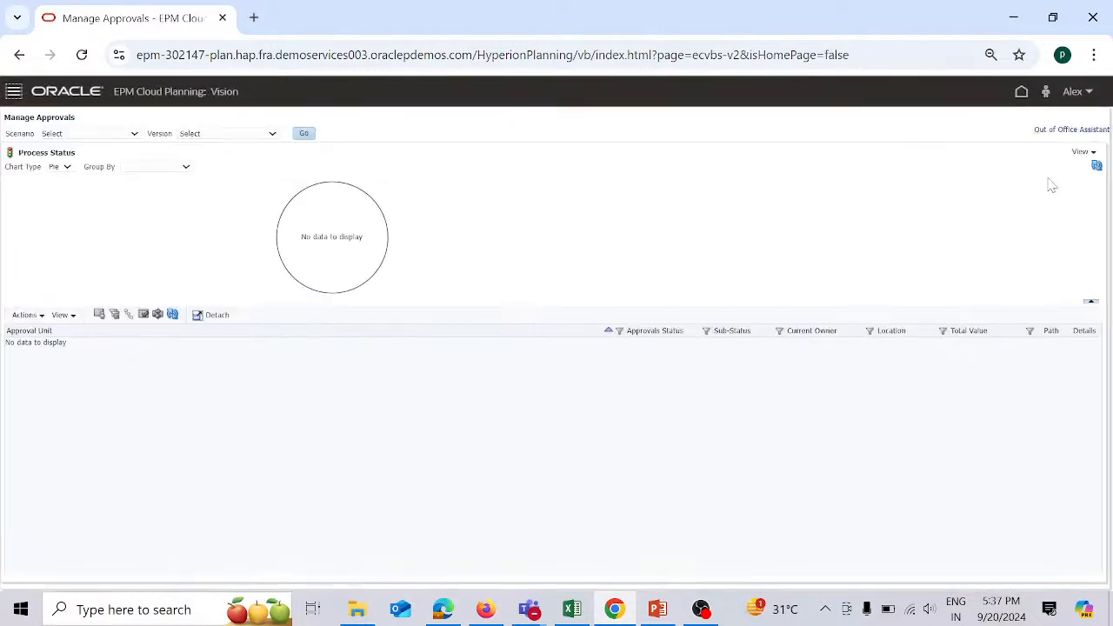
click(135, 137)
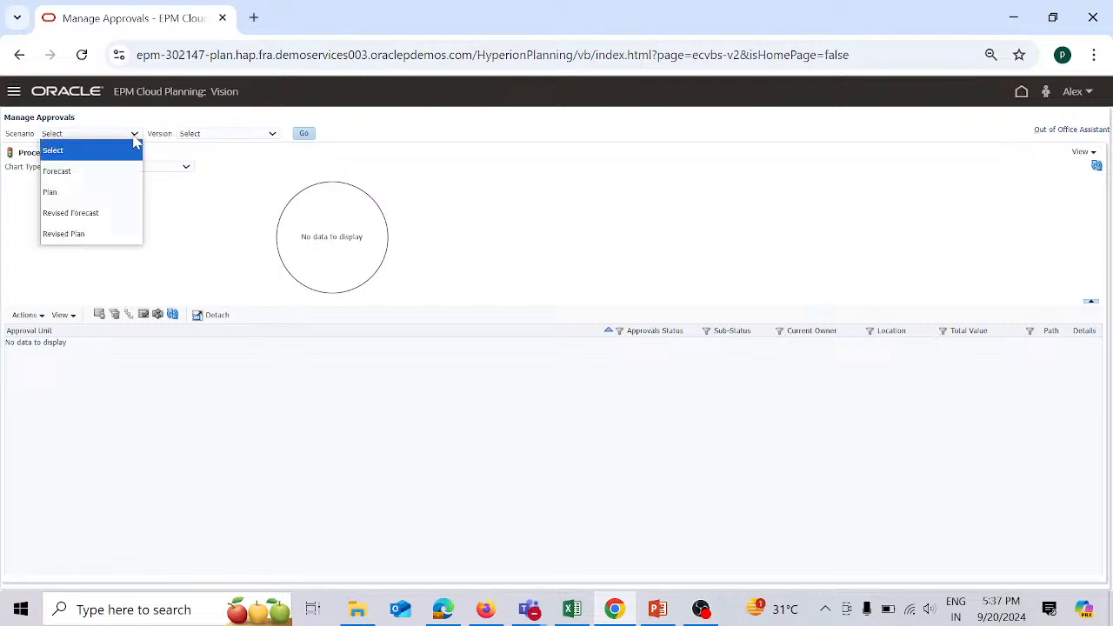
click(126, 192)
click(272, 135)
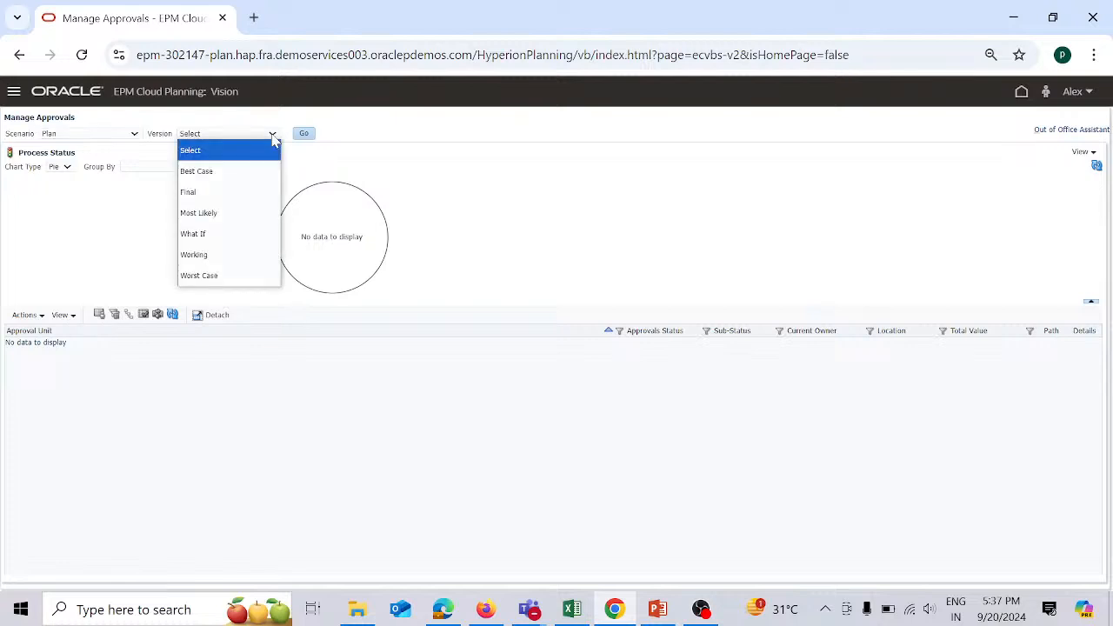
click(258, 193)
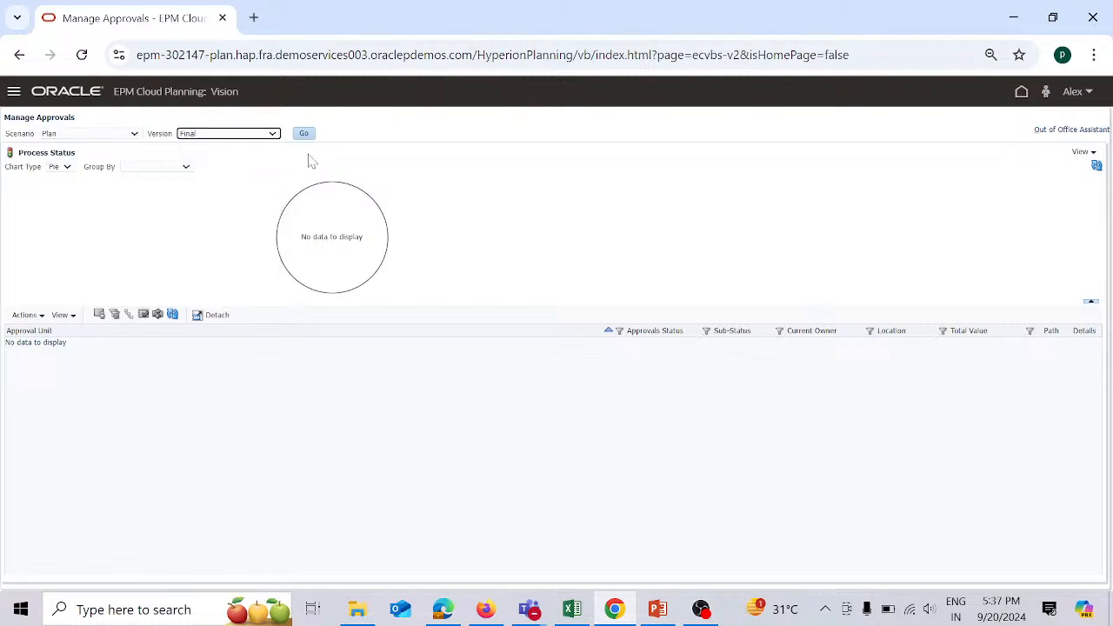
Change Manage Approvals to Tree View and load the approval units for the chosen scenario and version
click(1084, 152)
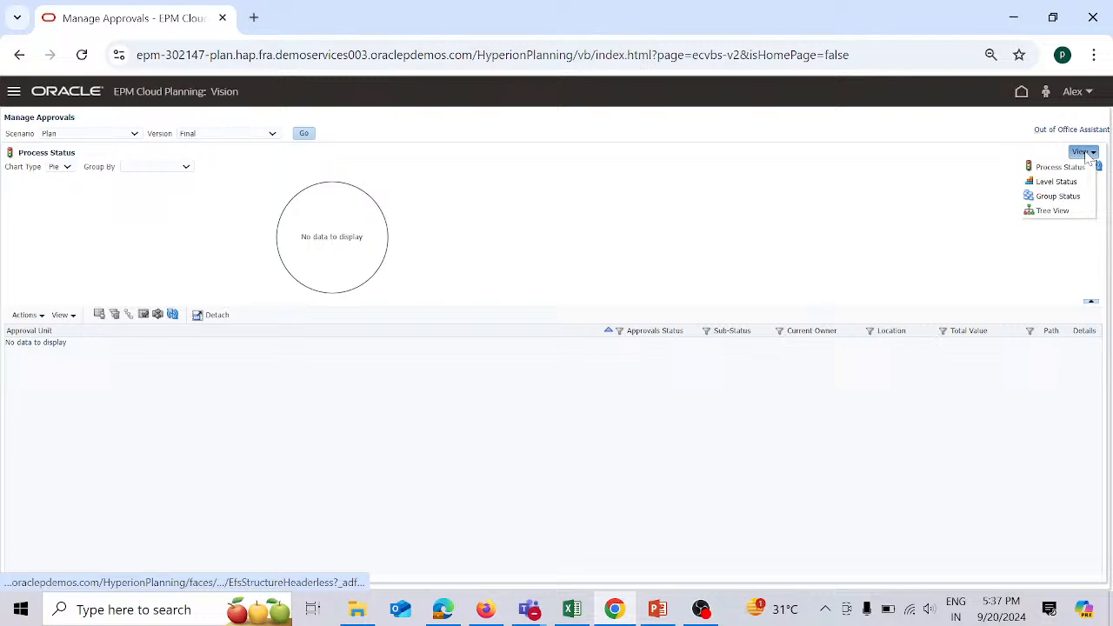
click(1055, 211)
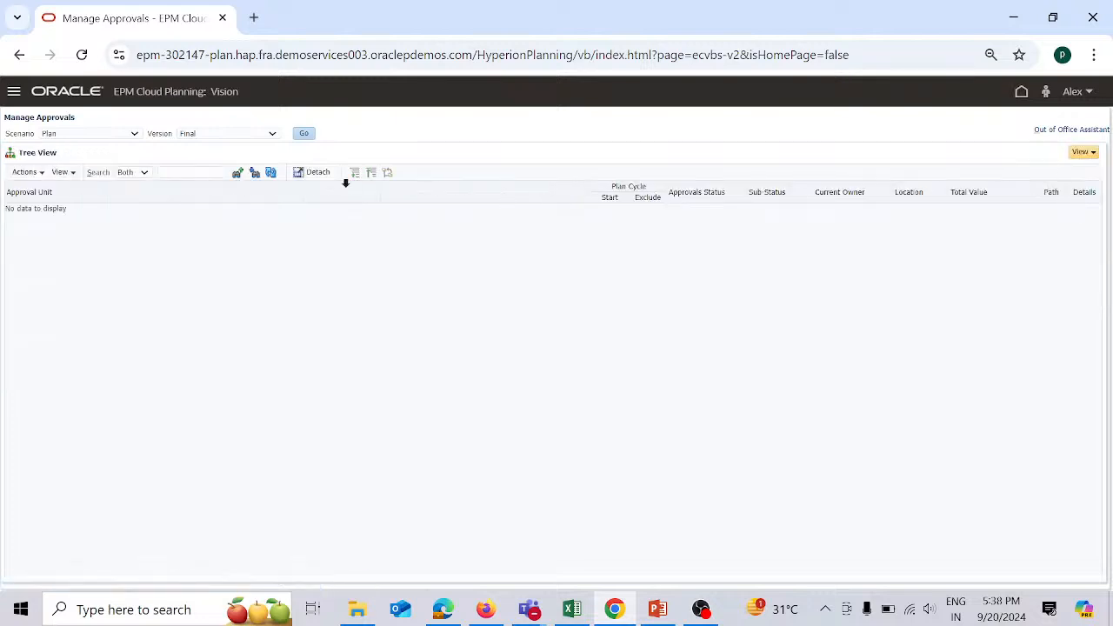
click(309, 138)
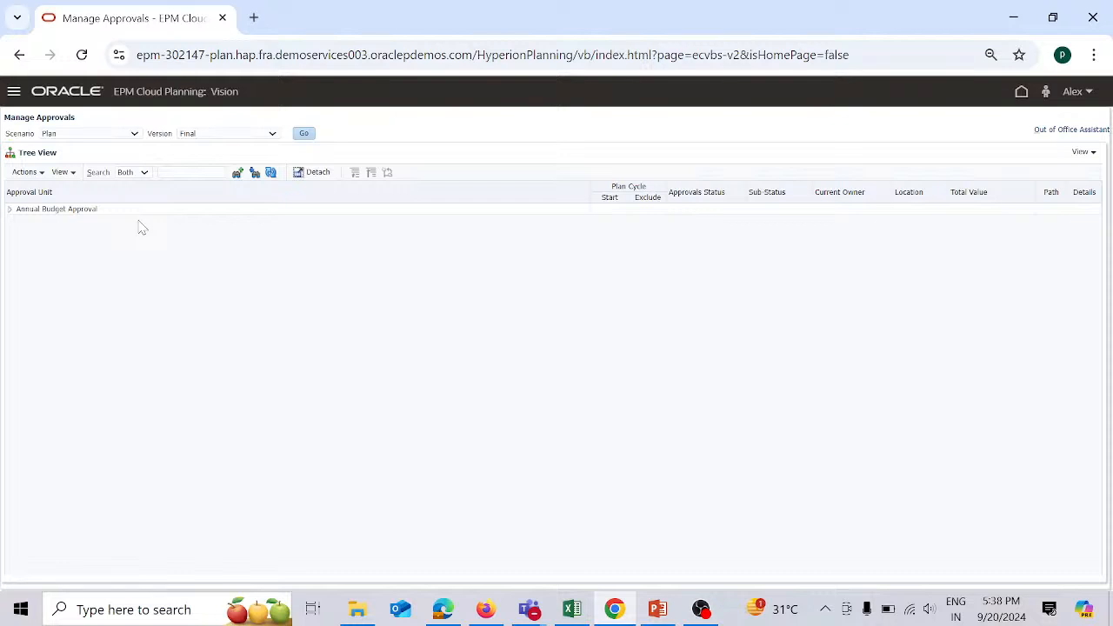
Expand Annual Budget Approval through North America and United States to the Texas account units, and select Texas
click(9, 211)
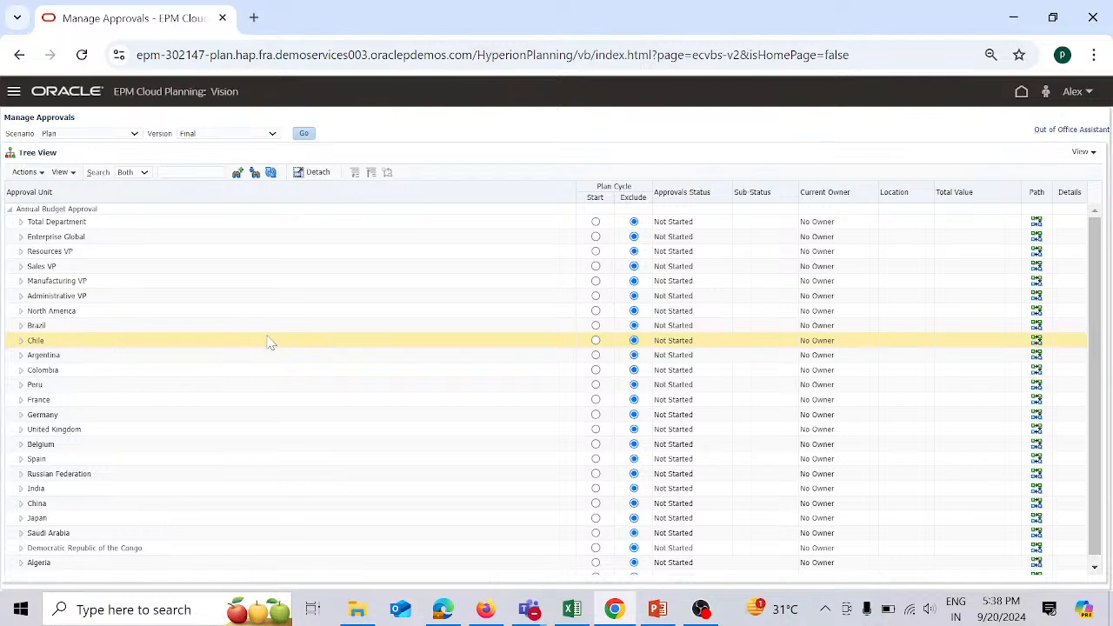
click(21, 312)
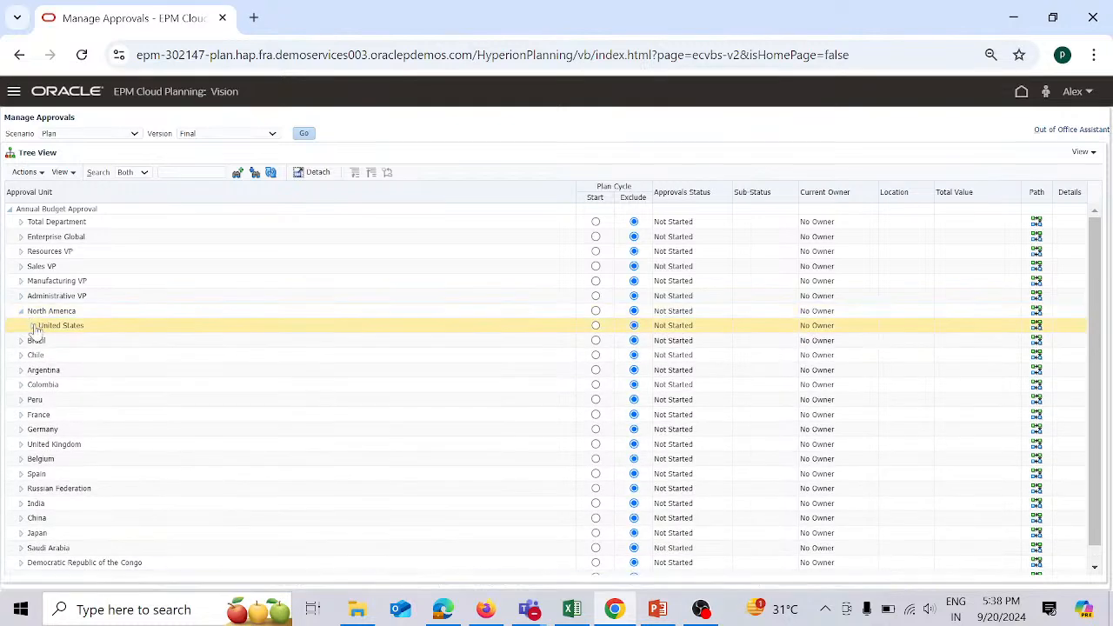
click(32, 328)
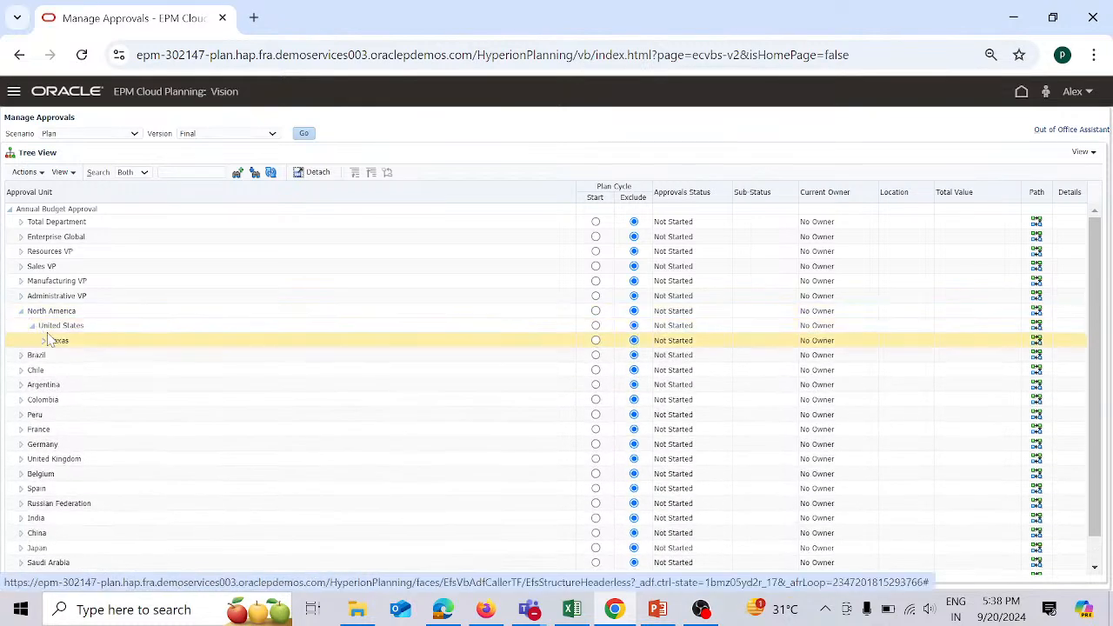
click(44, 342)
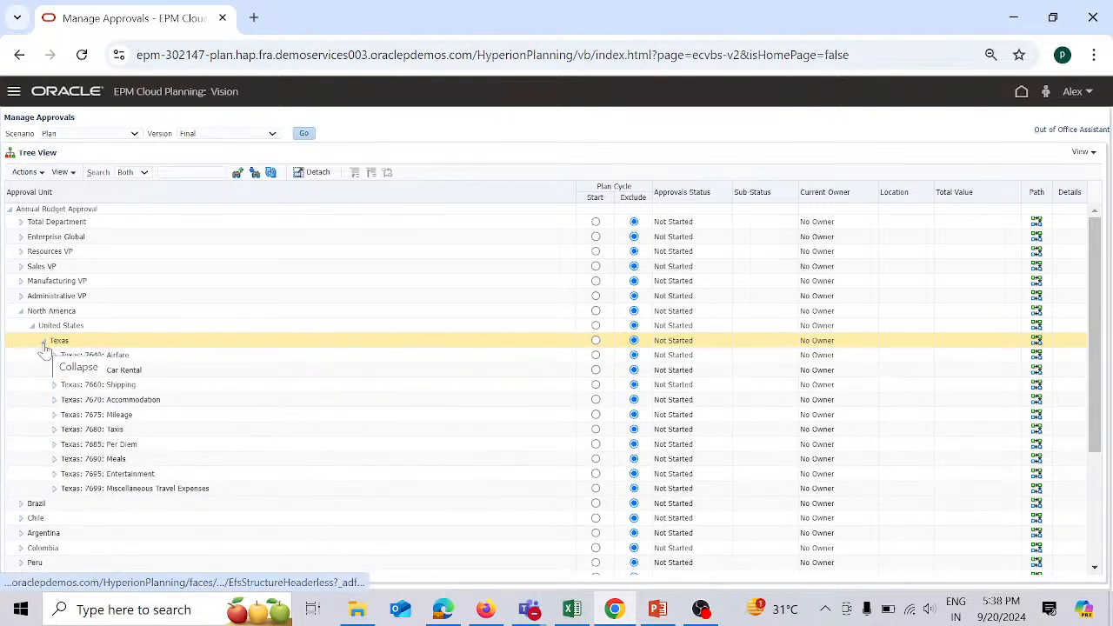
click(132, 342)
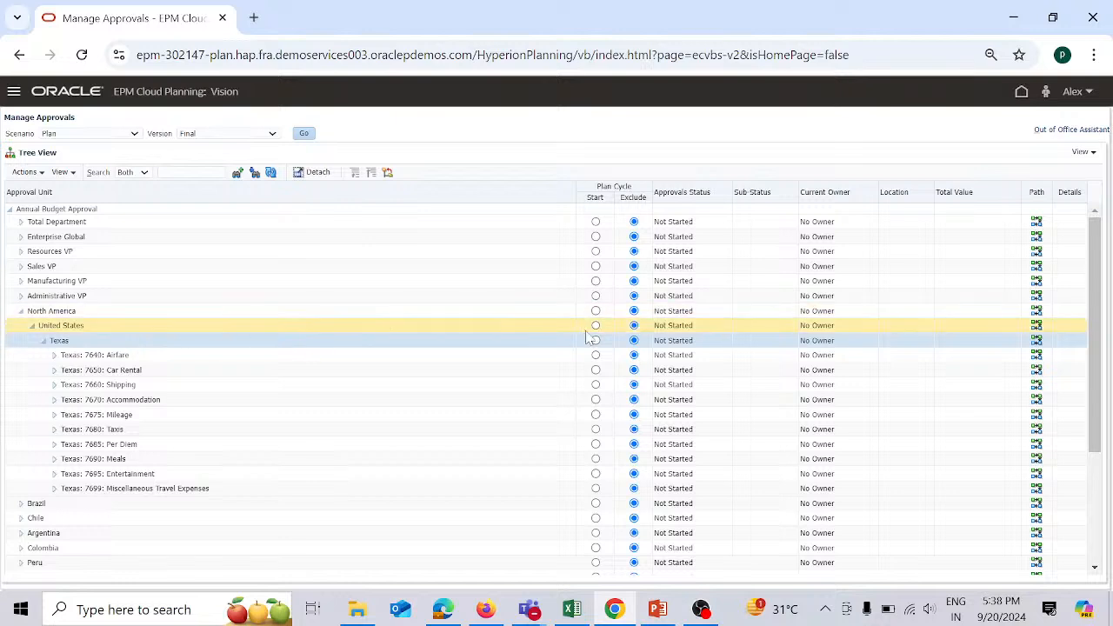
Start the plan cycle for the Texas approval unit under United States and dismiss the resulting notice
click(634, 327)
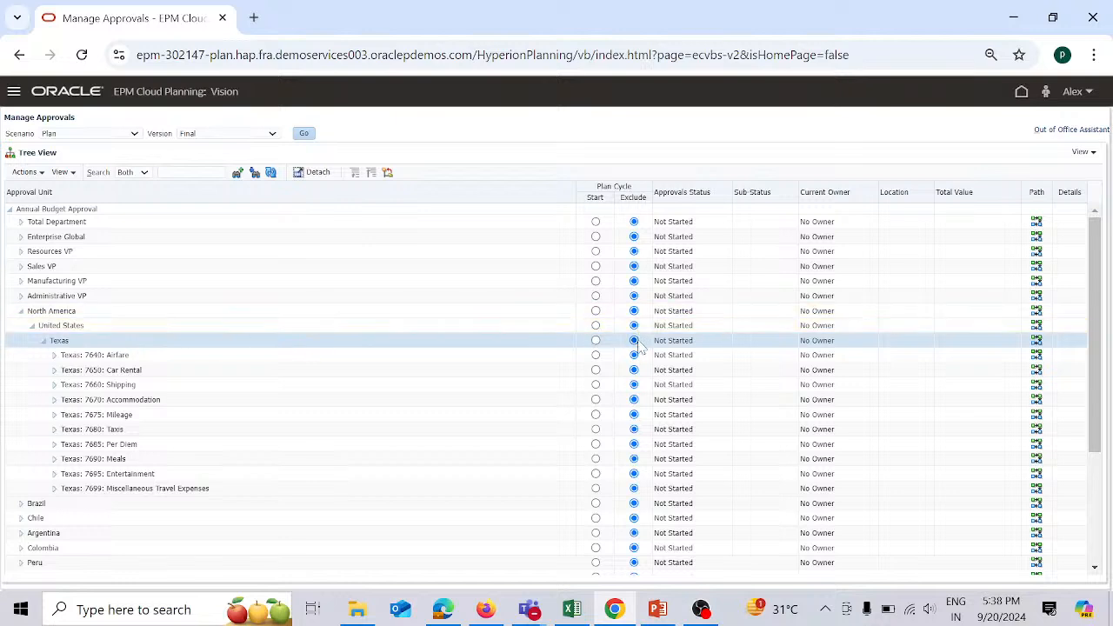
click(595, 341)
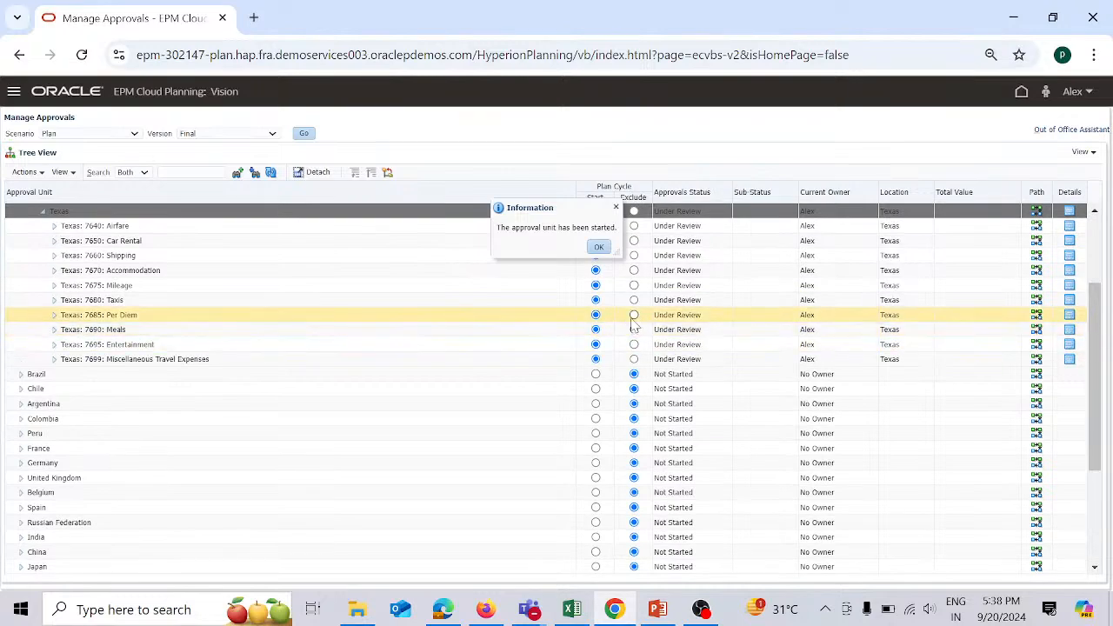
scroll(497, 287, up, 3)
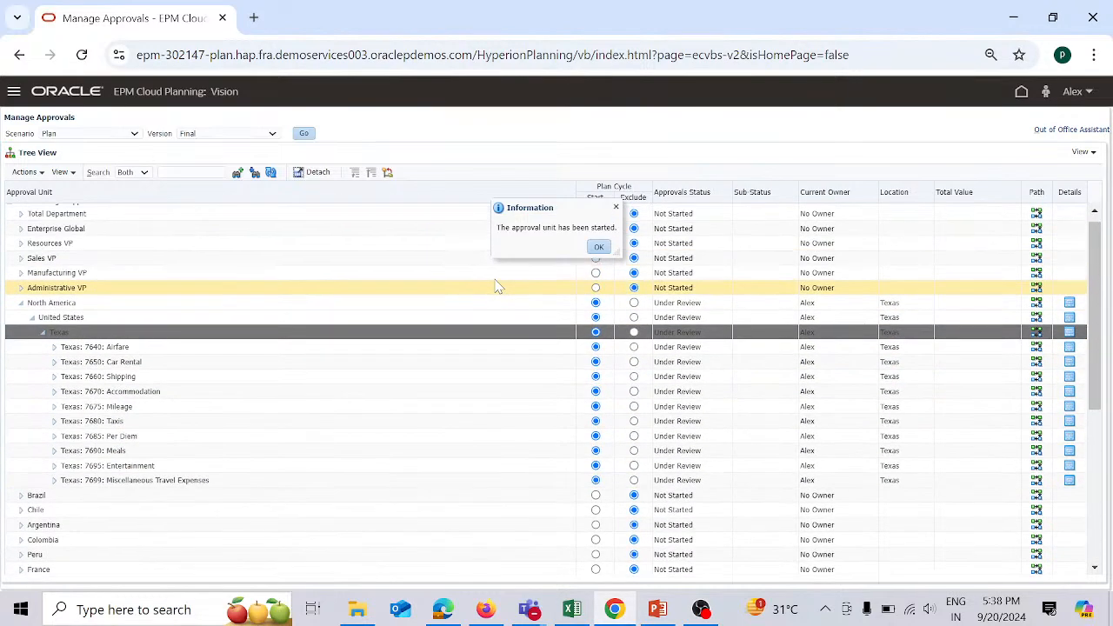
scroll(498, 287, up, 1)
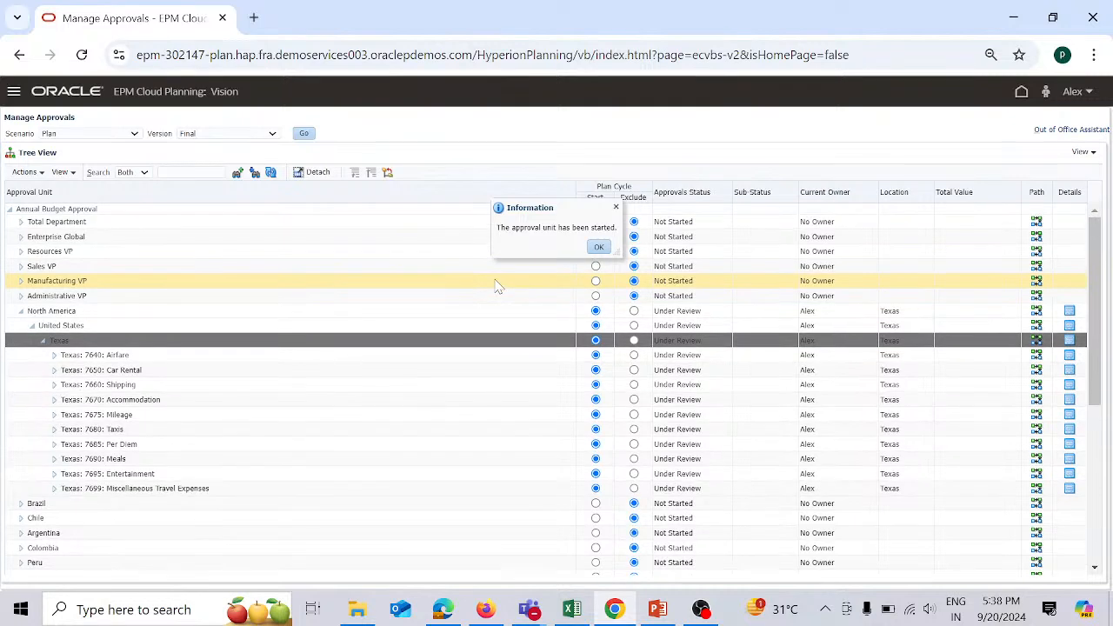
click(603, 249)
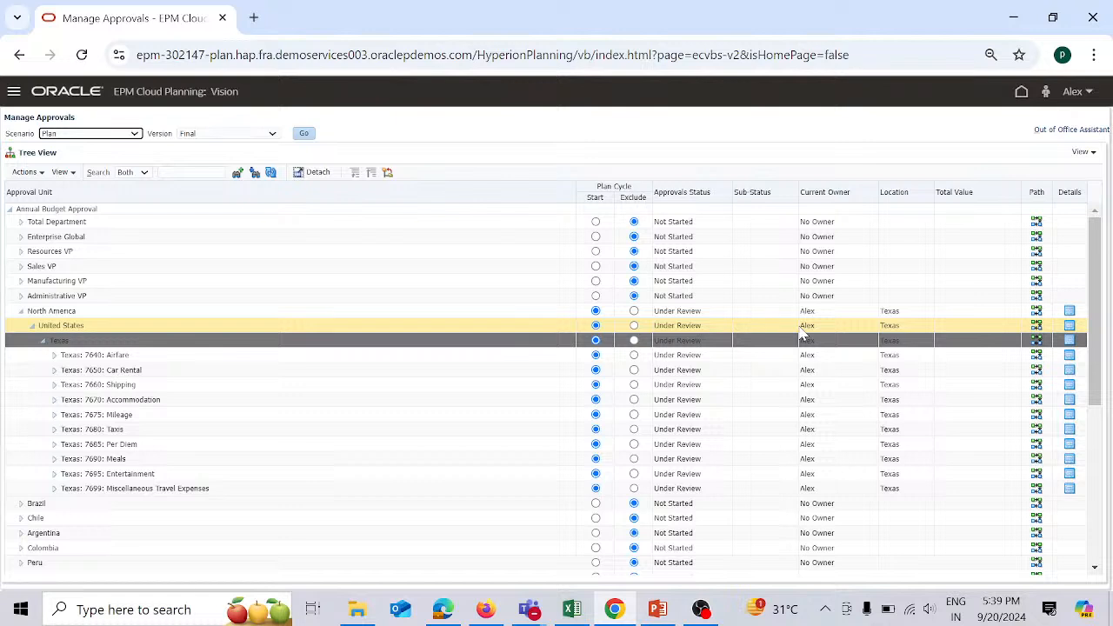
Examine the potential promotional path of the Texas approval unit and its approval history
click(1038, 340)
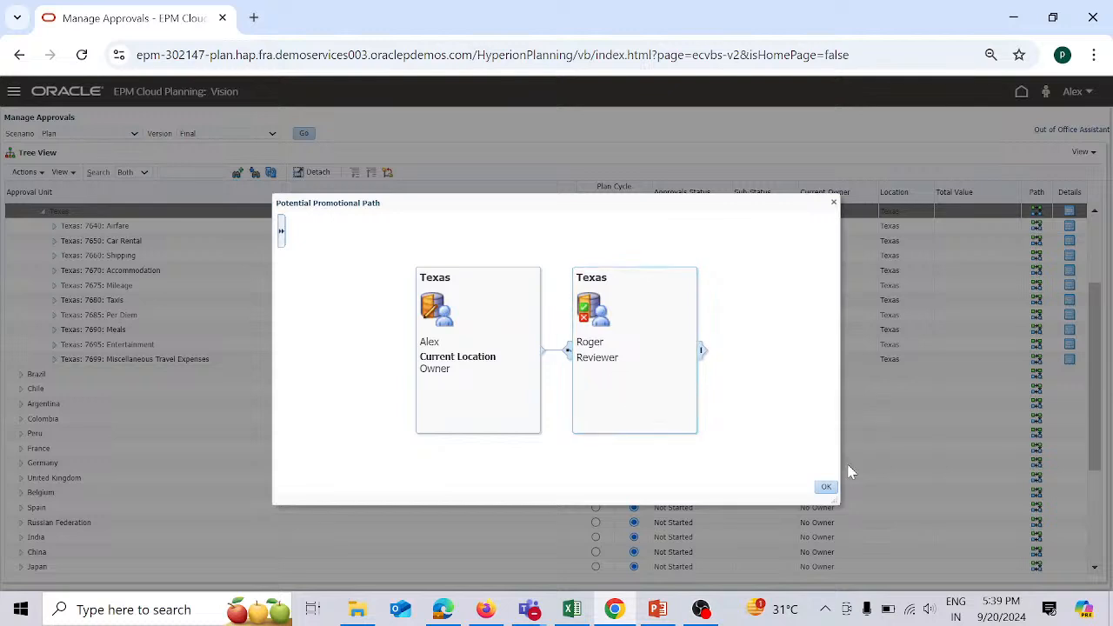
click(826, 486)
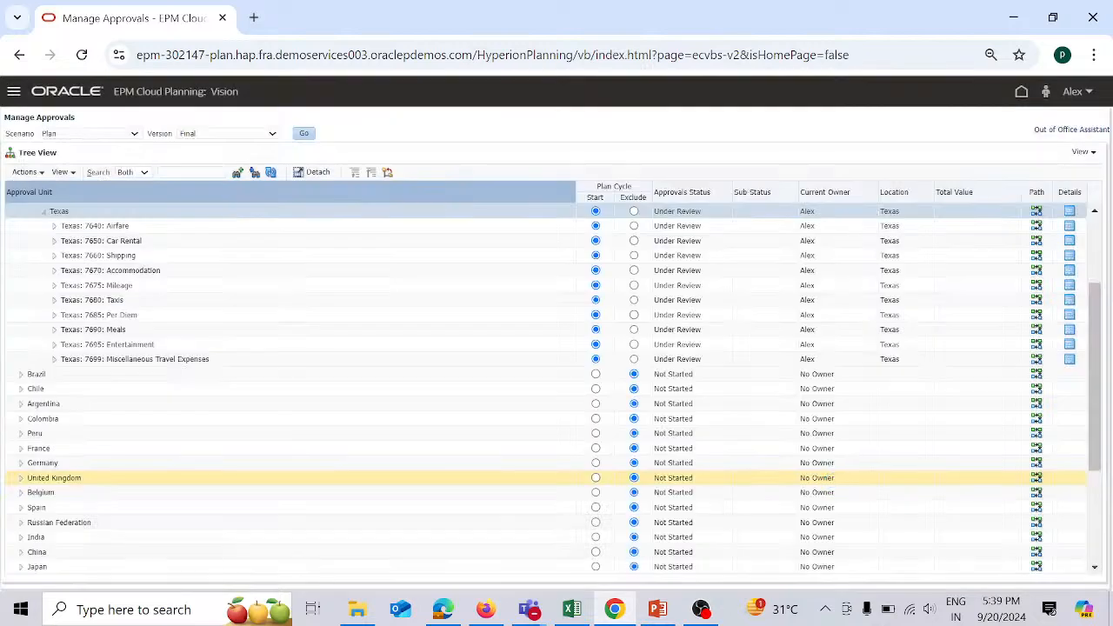
scroll(1054, 361, up, 3)
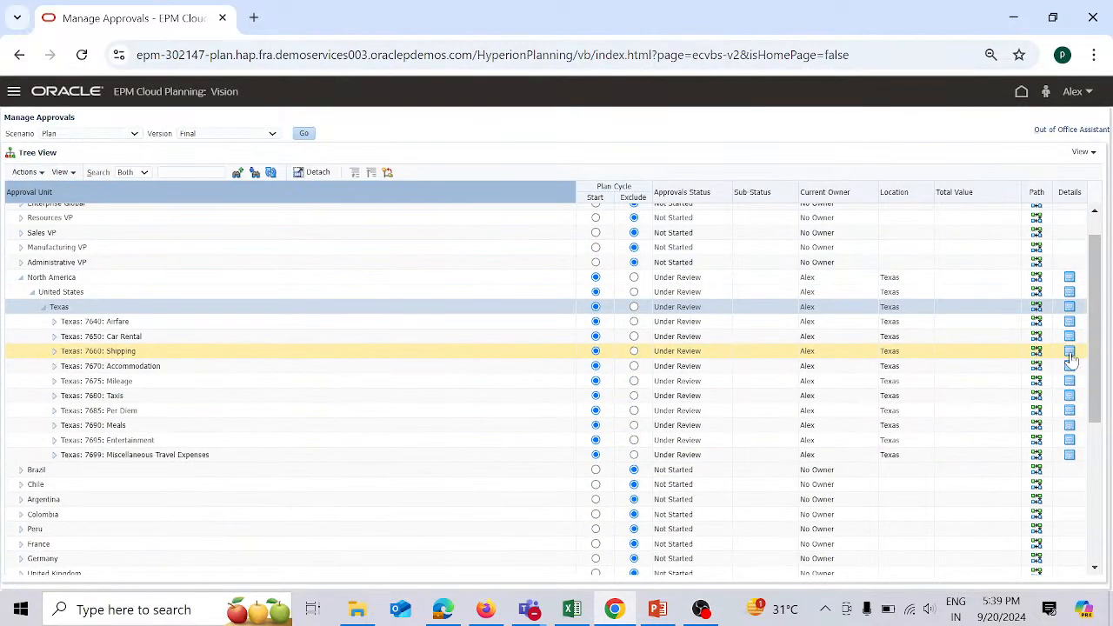
click(1070, 307)
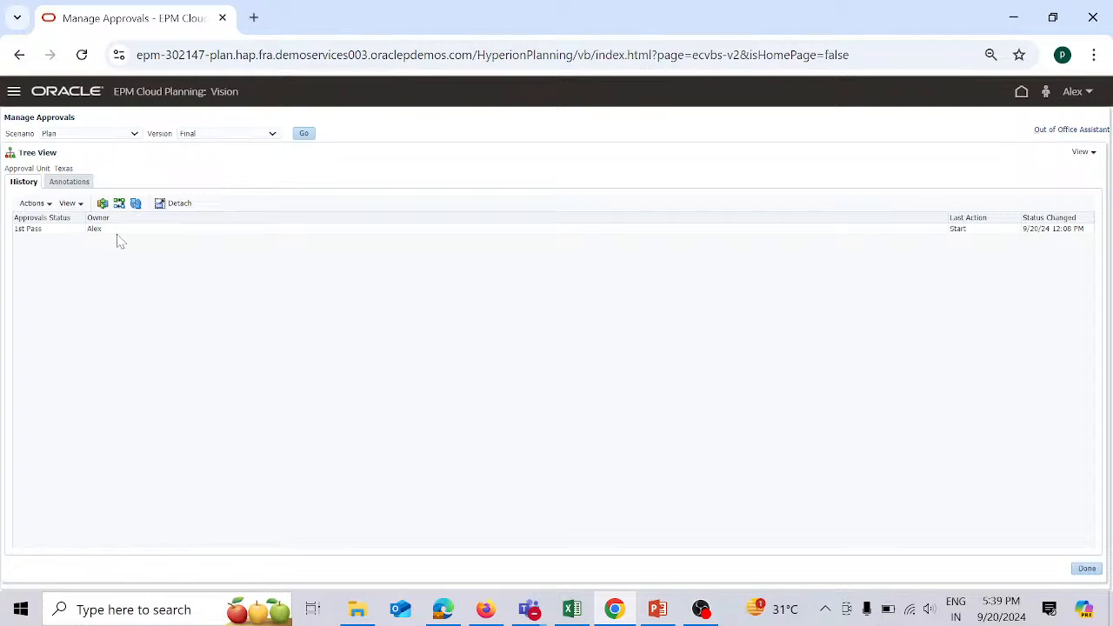
Create a new annotation for the Texas approval unit with the title "Check Status - Under Review"
click(76, 184)
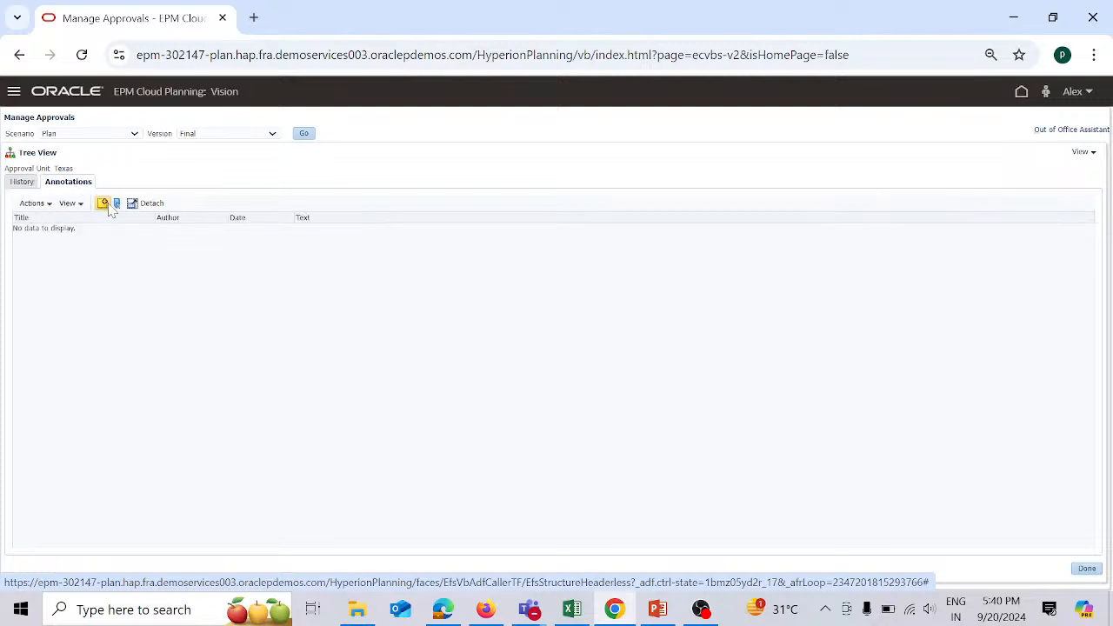
click(103, 203)
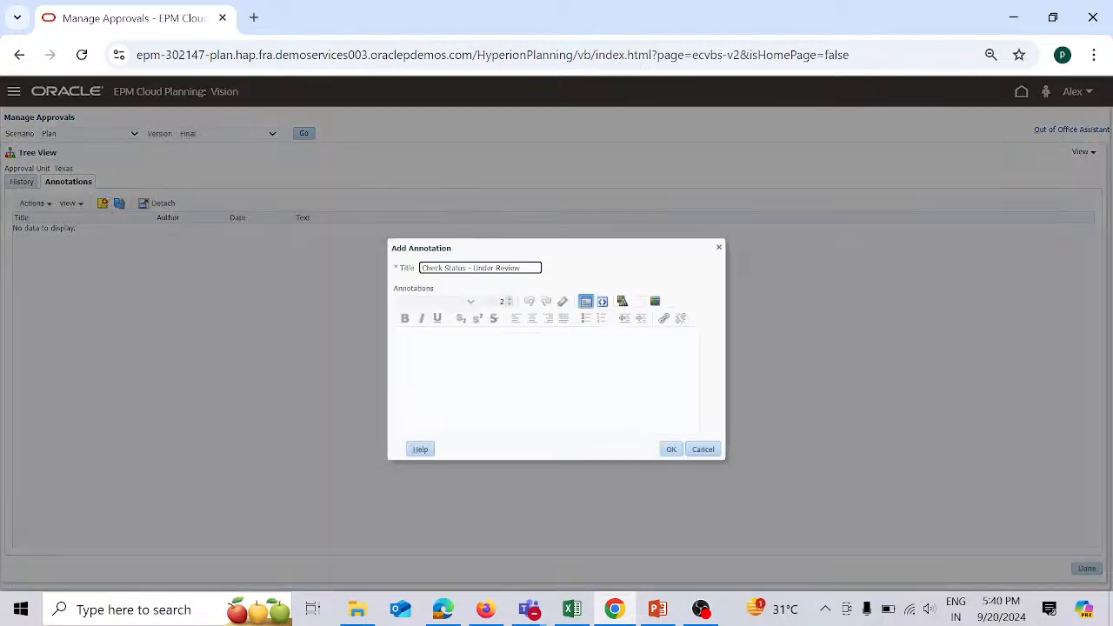
click(417, 348)
click(445, 351)
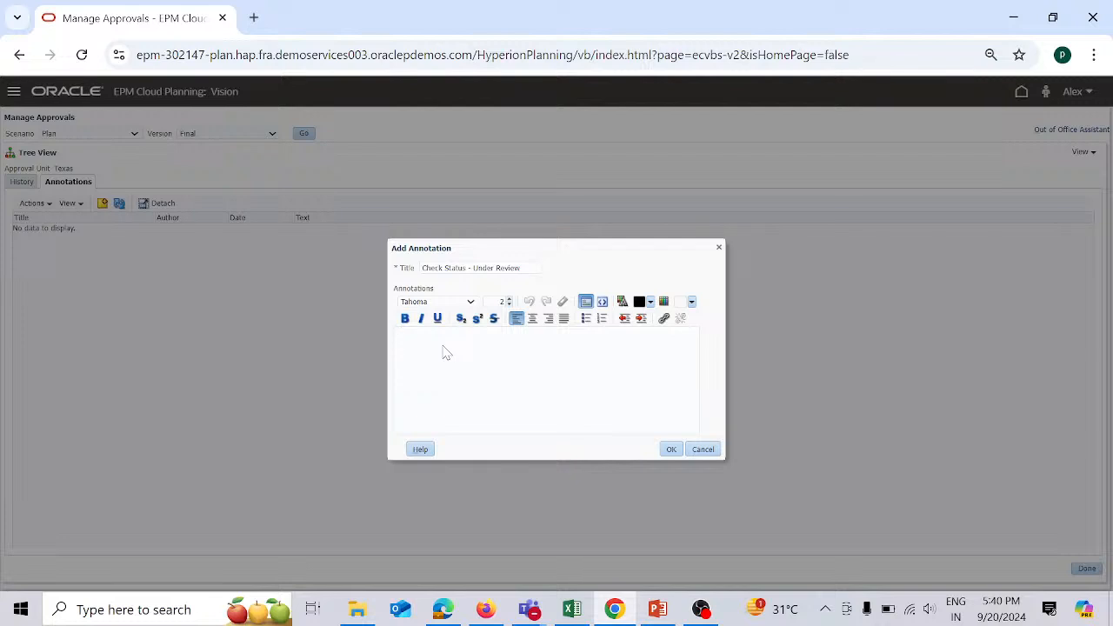
Write a greeting to the reviewer followed by "Annual Budget Foe travel expense initiated" as the annotation text, and save it
text(Hello Roger)
text(,)
key(Return)
key(Return)
key(BackSpace)
text(Annual Budget Foe travel expense i)
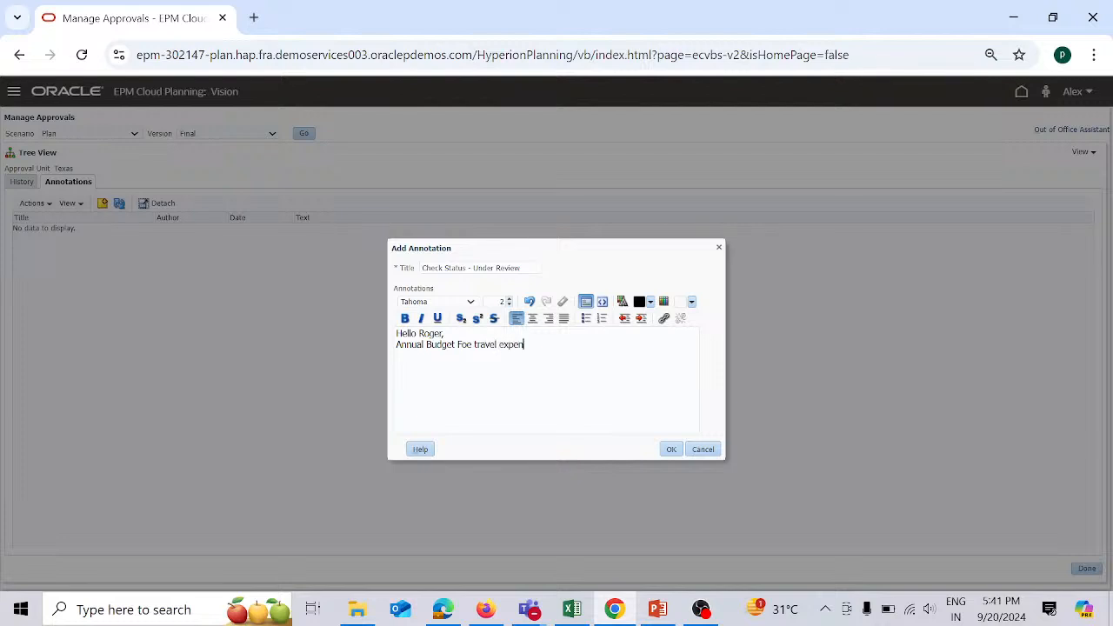
text(nitiated)
click(671, 452)
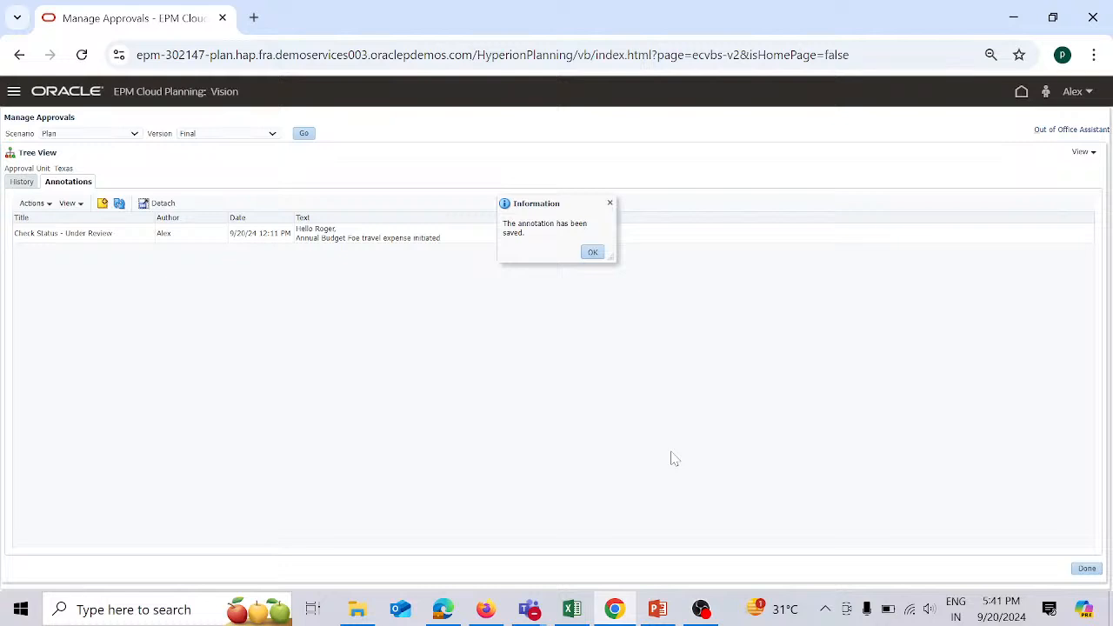
click(592, 252)
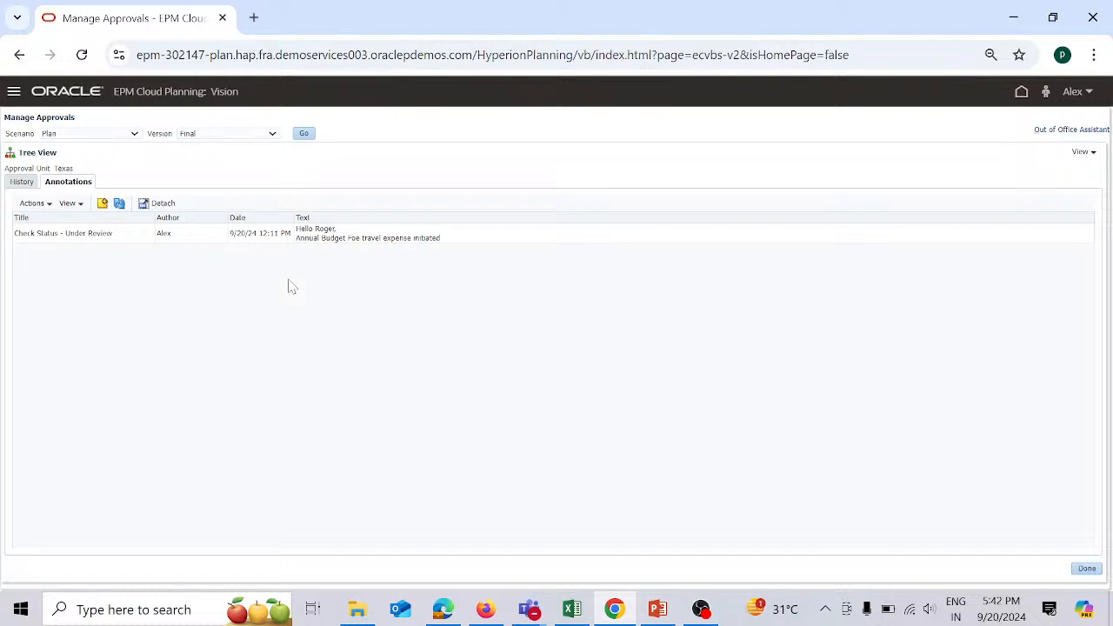
Change the Texas unit's status with the Promote action, choosing the Texas reviewer as next owner, and return to the approval tree
click(22, 182)
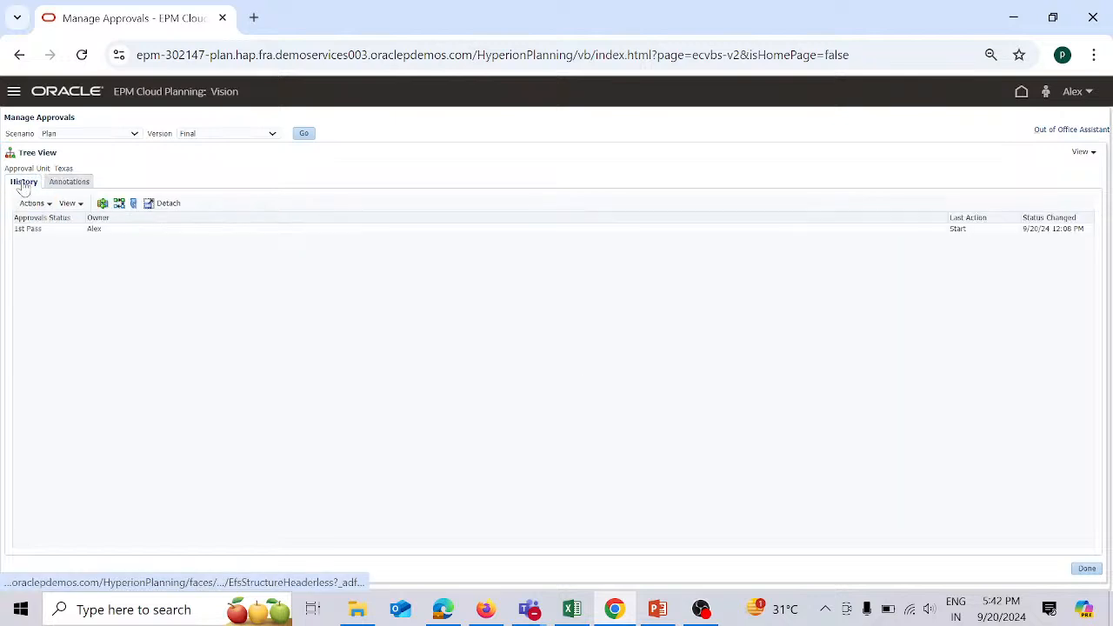
click(102, 206)
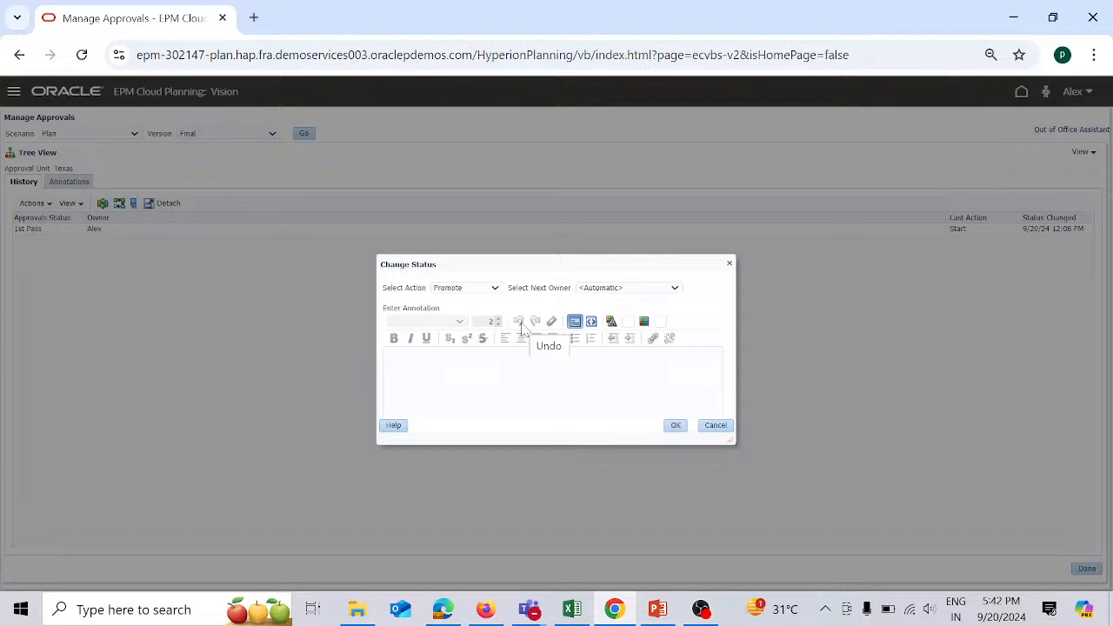
click(675, 291)
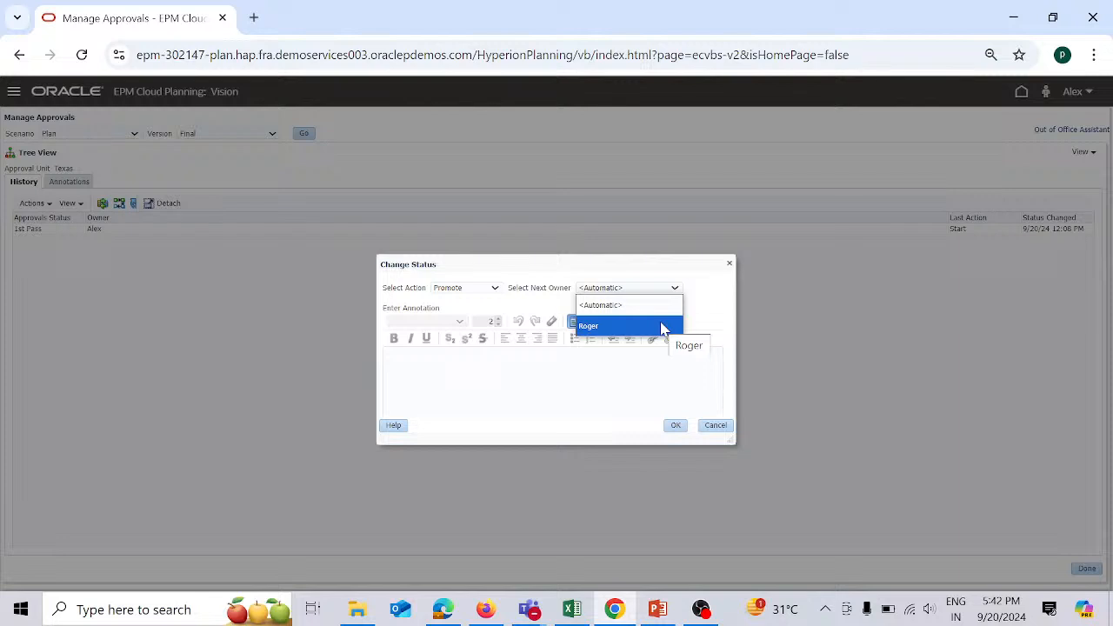
click(661, 328)
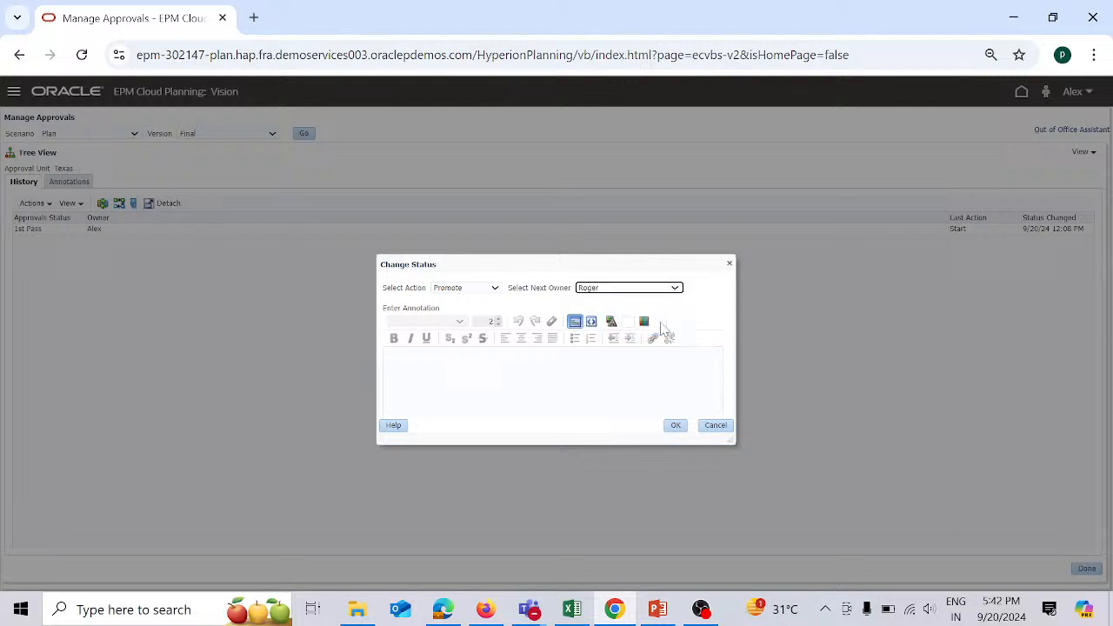
click(495, 289)
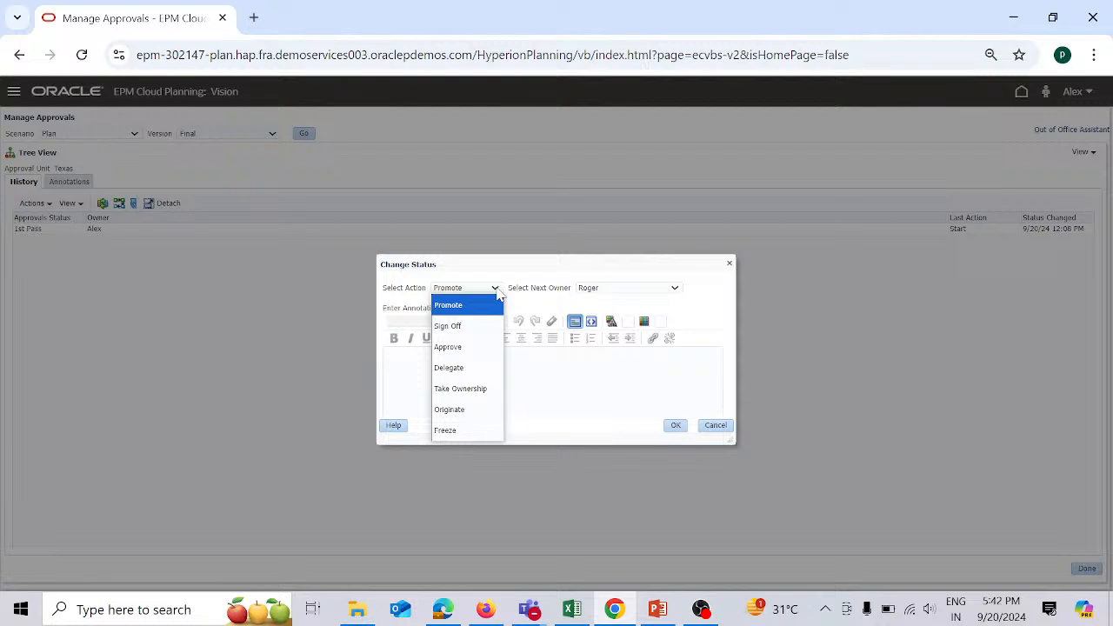
click(490, 308)
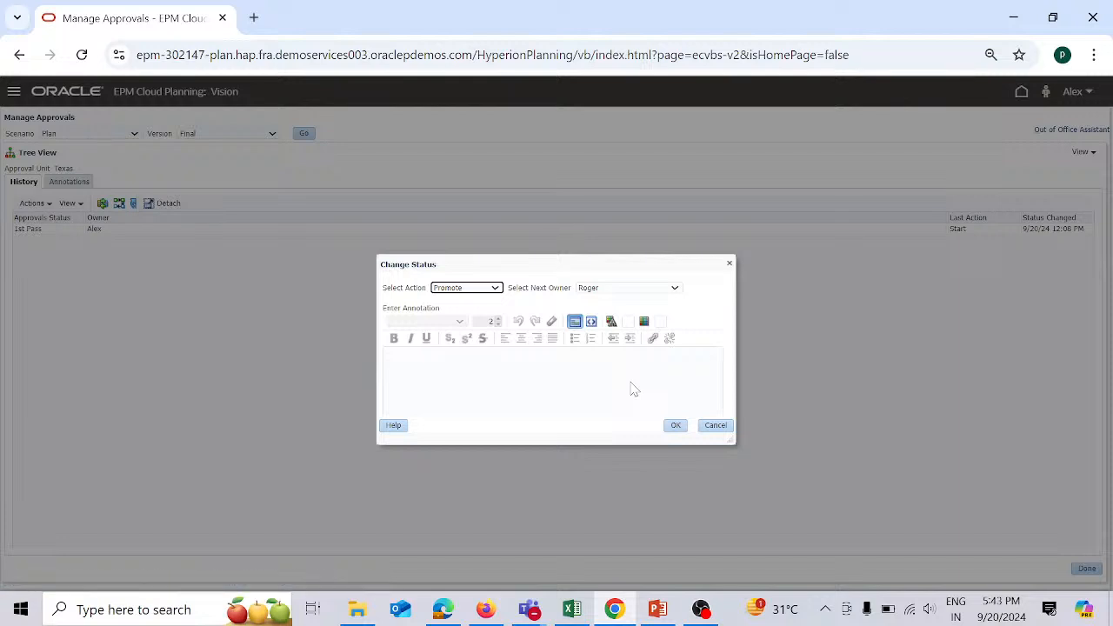
click(678, 426)
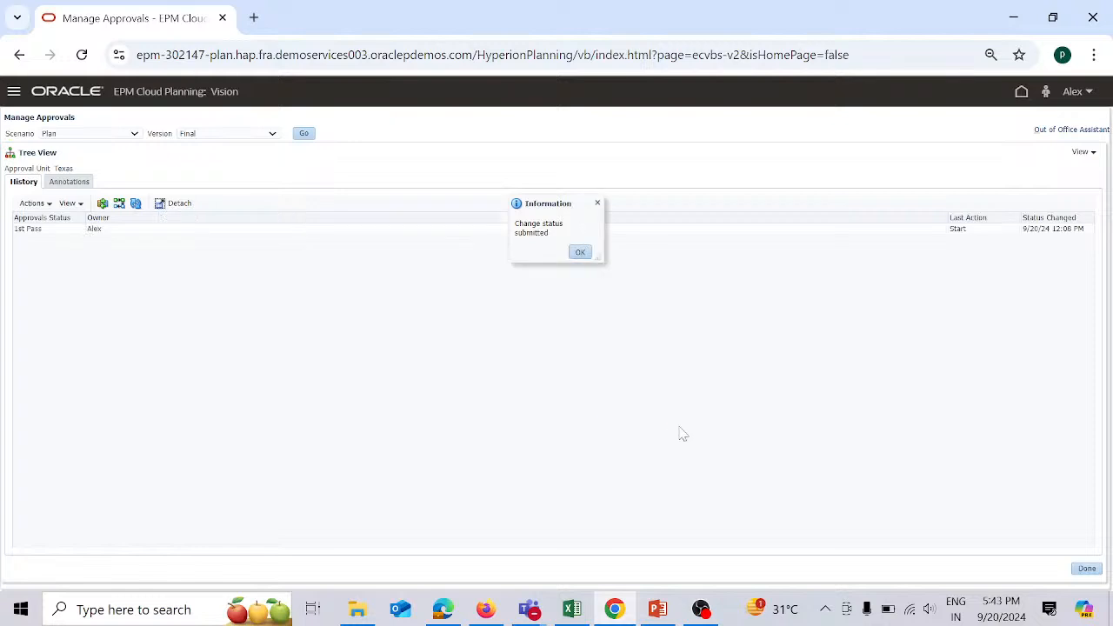
click(581, 253)
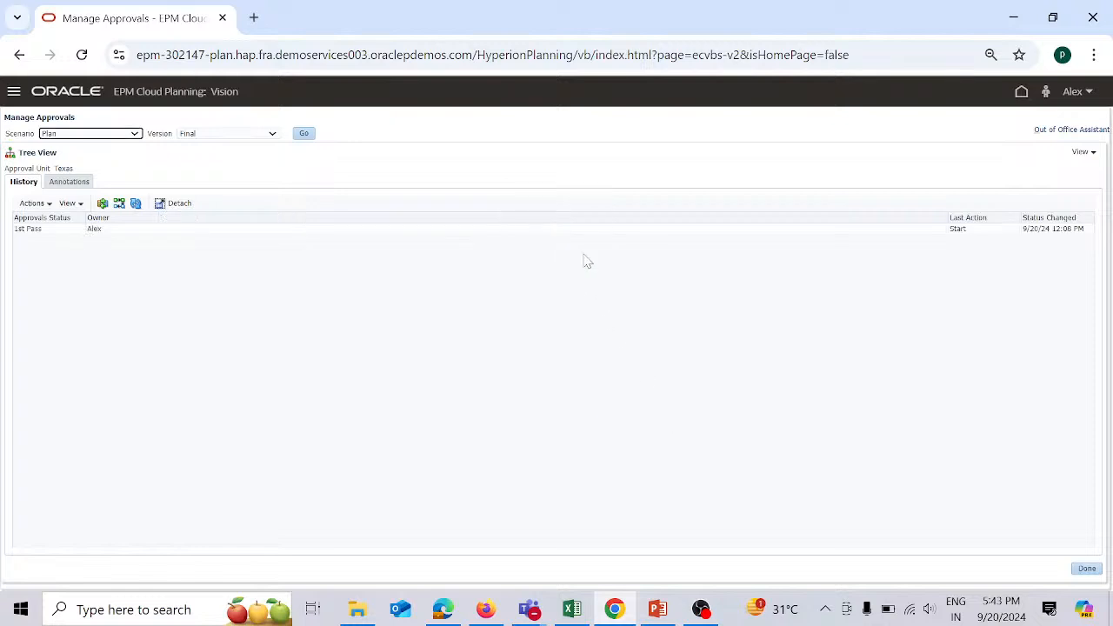
click(1088, 570)
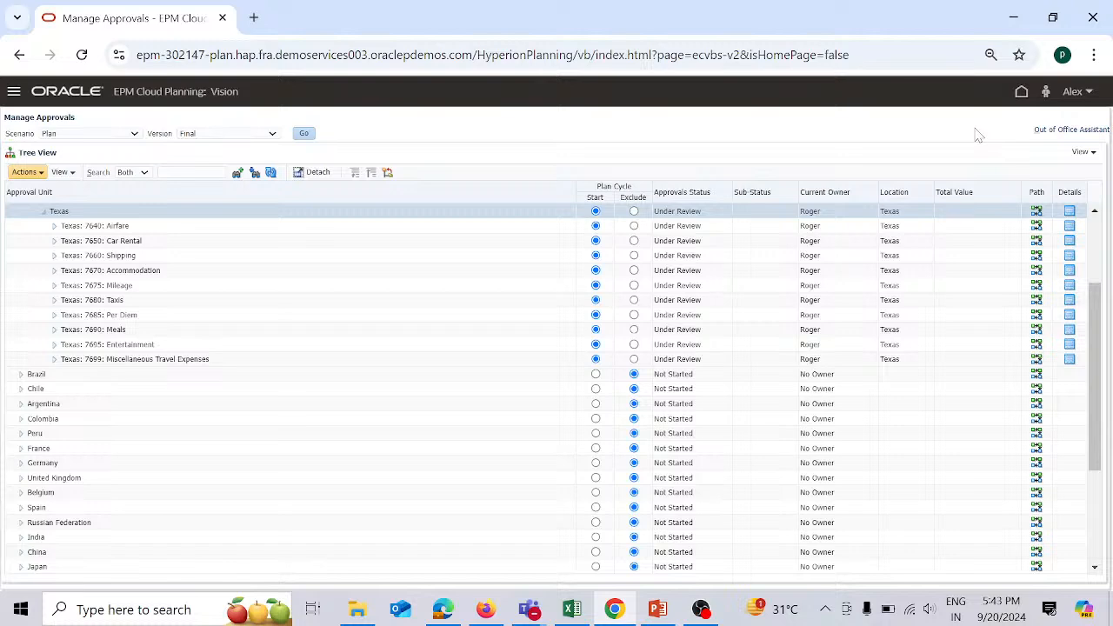
Return to the home page and sign out of the Texas owner's session
click(1022, 92)
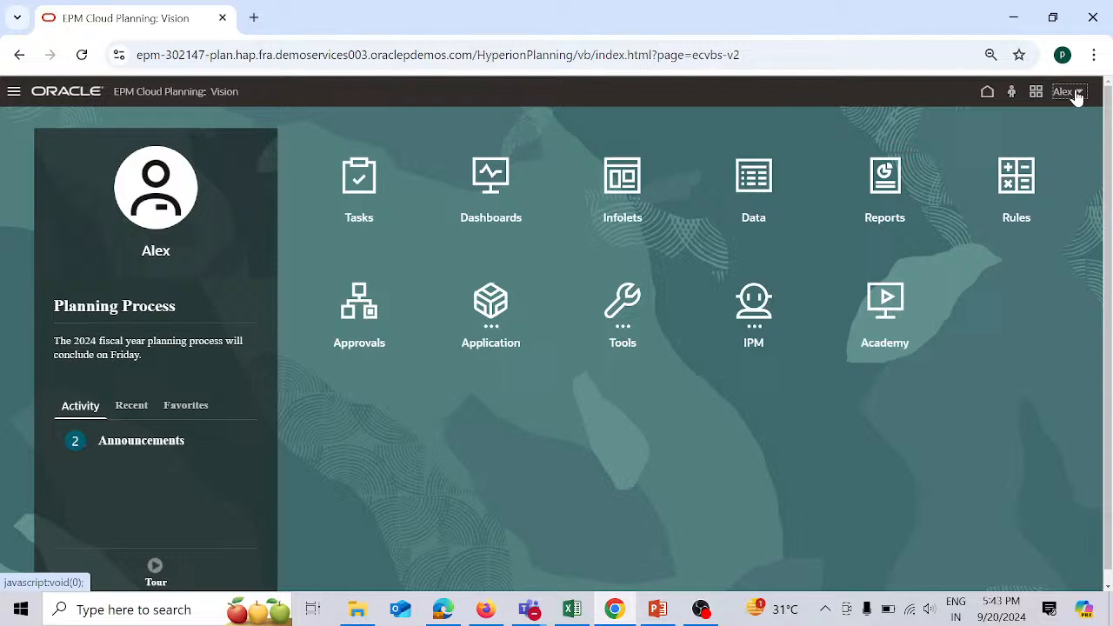
click(1076, 93)
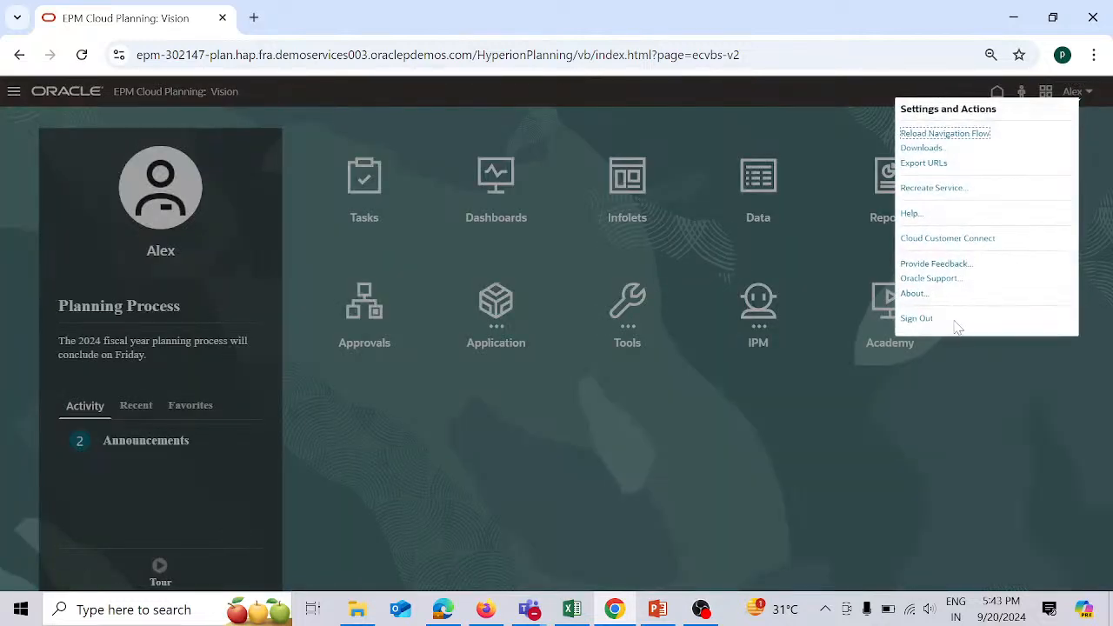
click(927, 319)
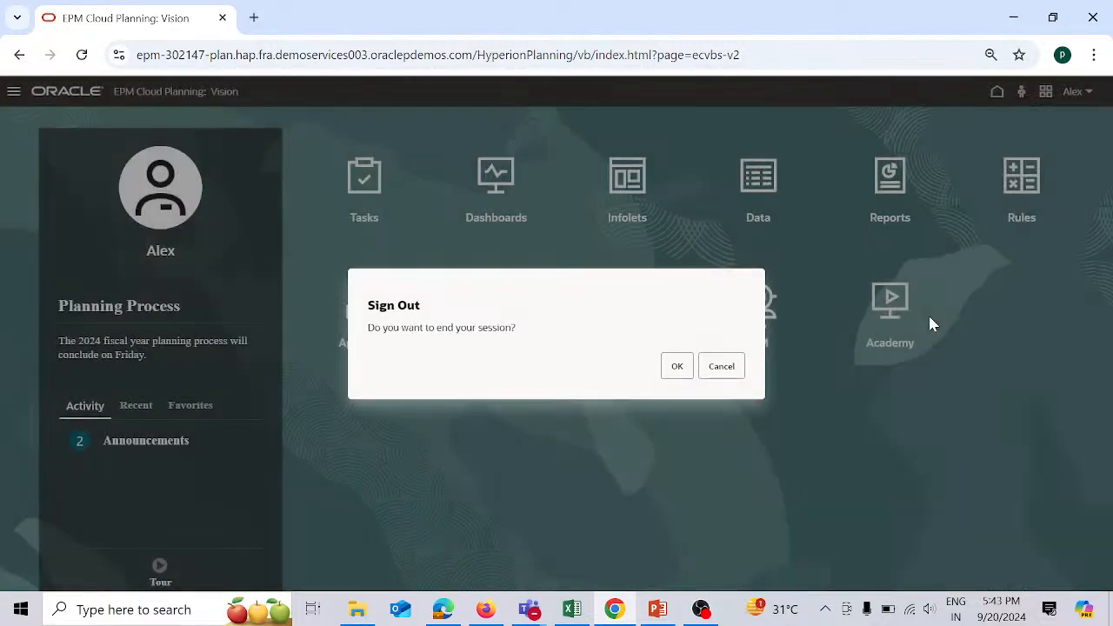
click(682, 371)
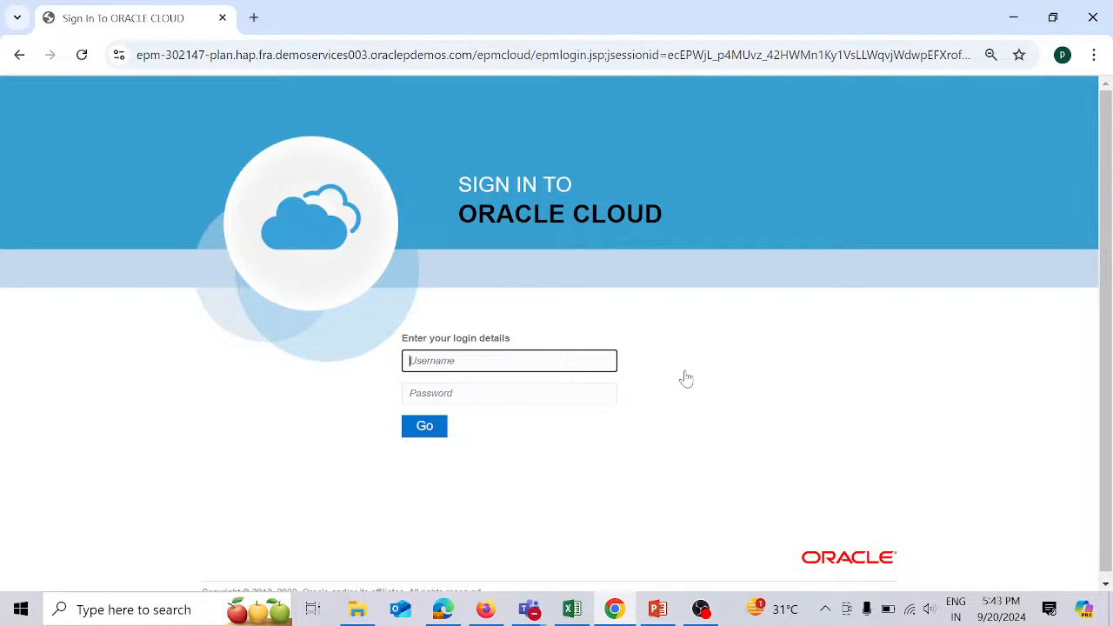
Sign in to Oracle Cloud with the Texas reviewer's username and account password
text(Roger)
key(Tab)
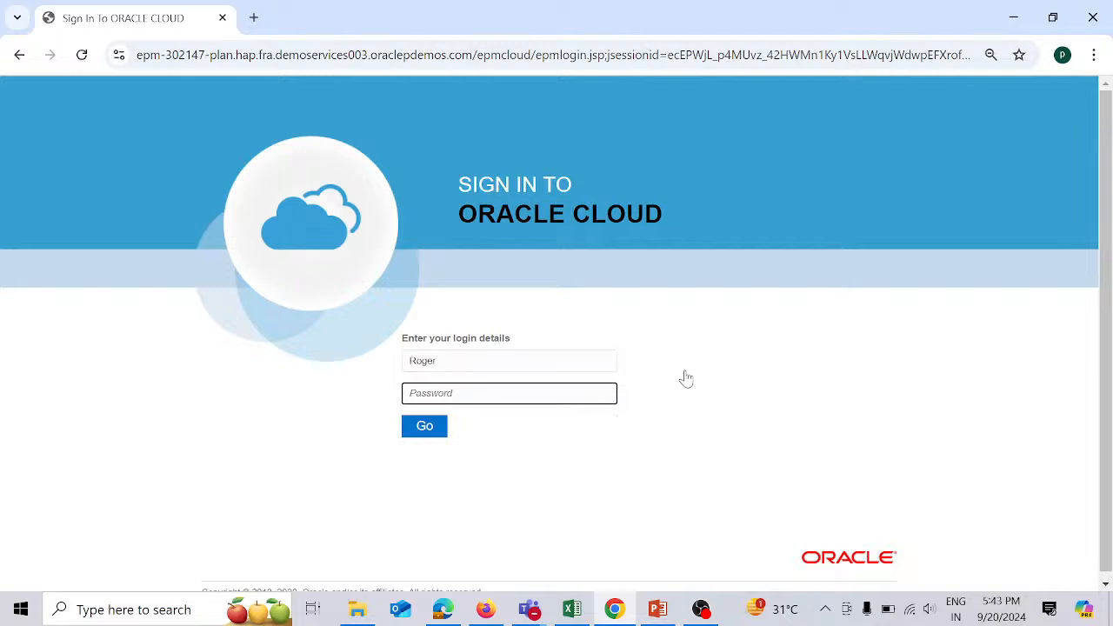
text(•••••)
key(Return)
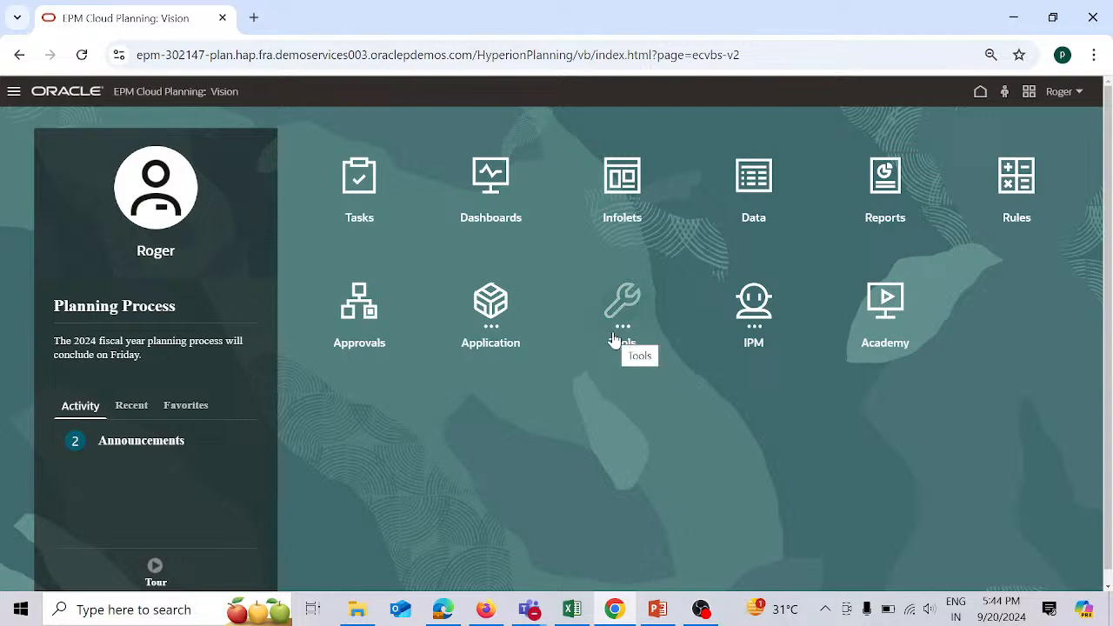
Open Manage Approvals and load the Plan scenario with the Final version in Tree View
click(14, 94)
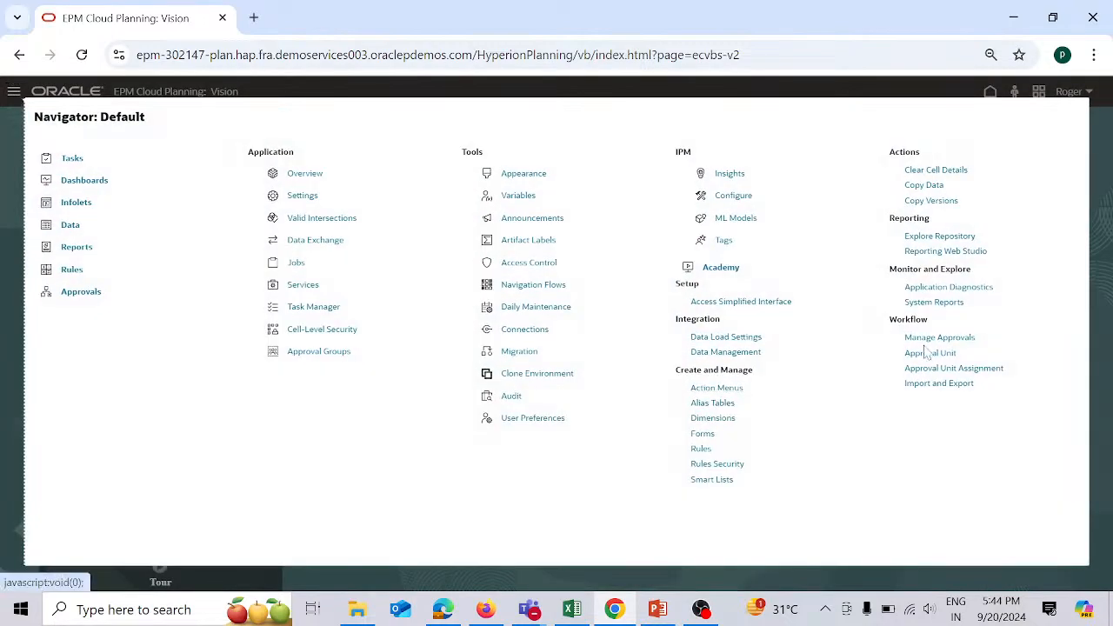
click(938, 342)
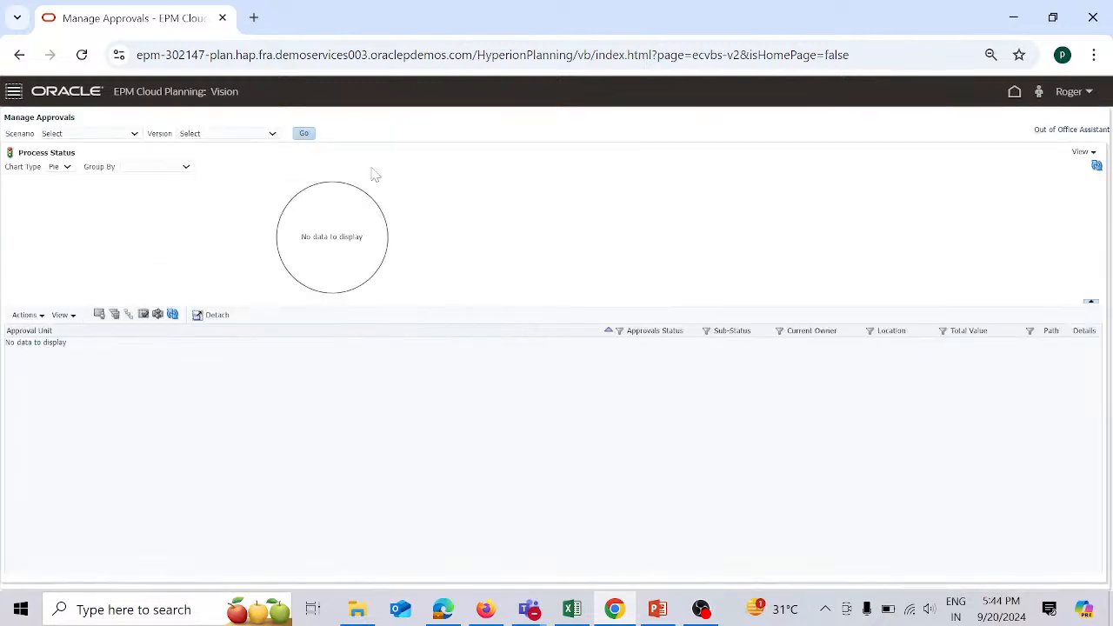
click(136, 133)
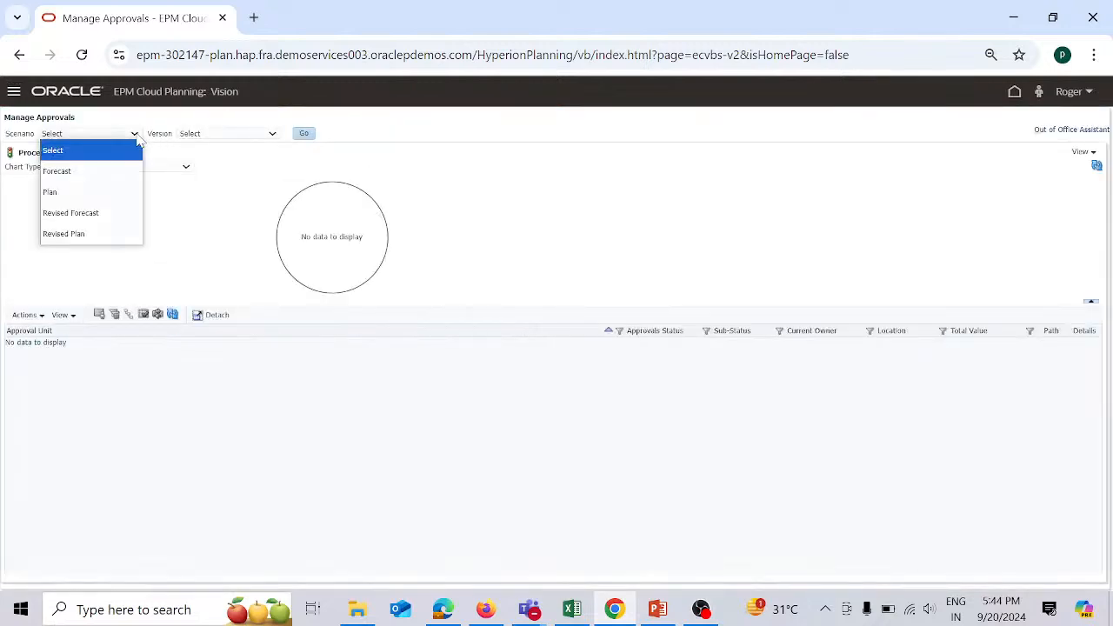
click(120, 193)
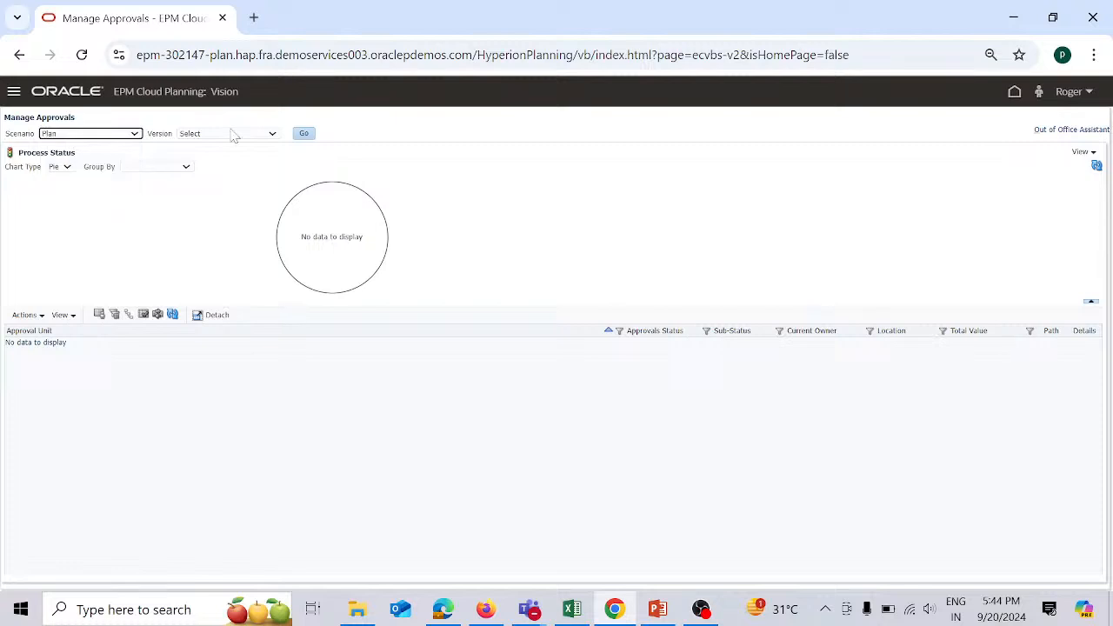
click(273, 139)
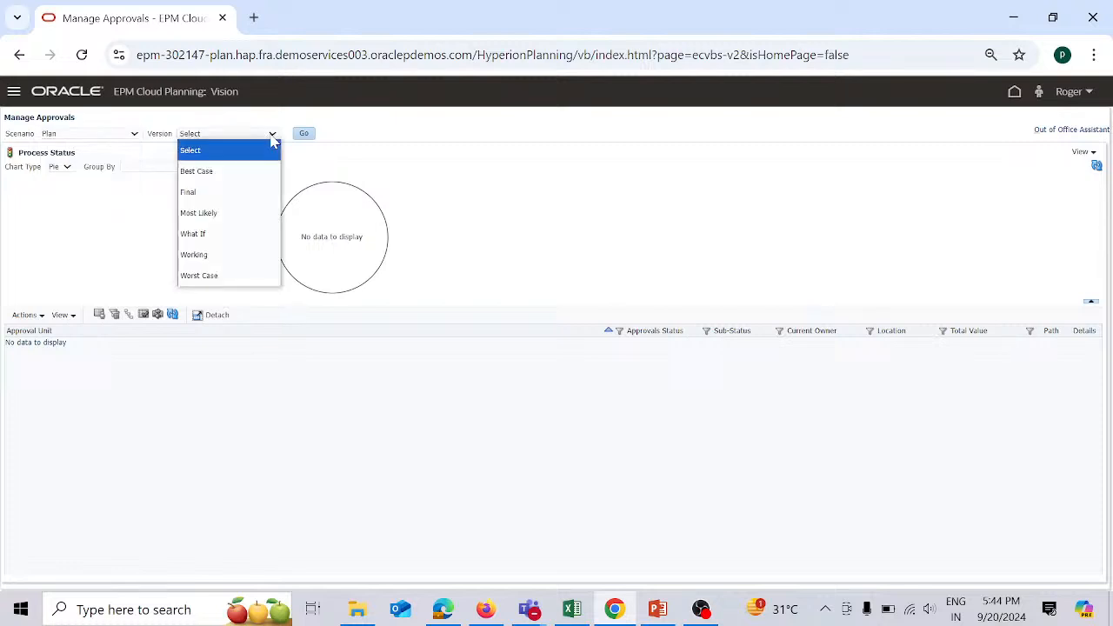
click(266, 192)
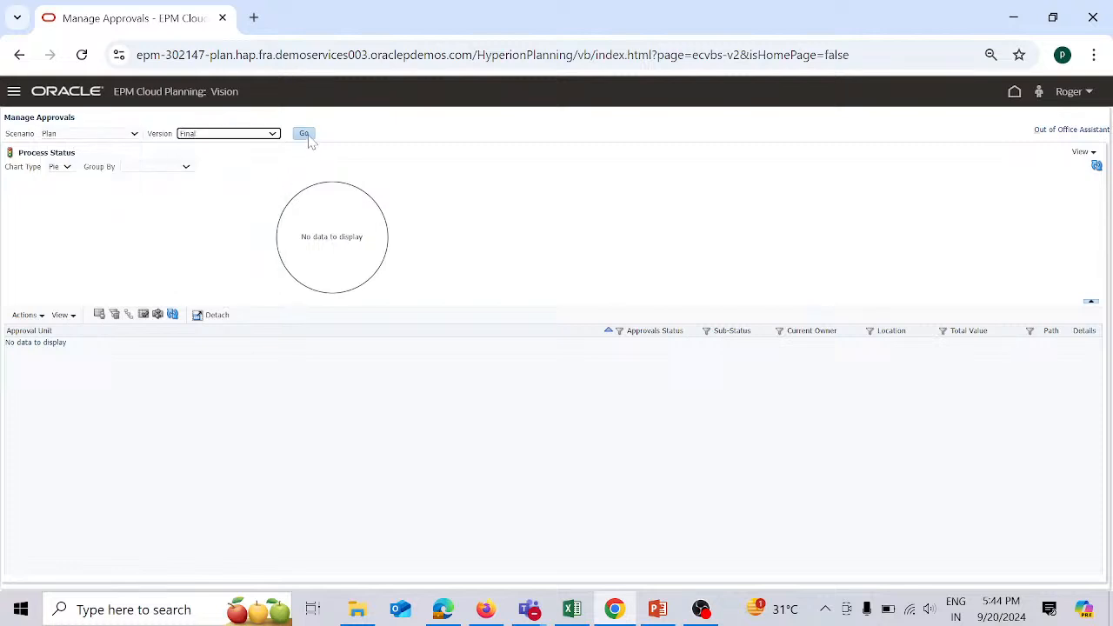
click(1093, 152)
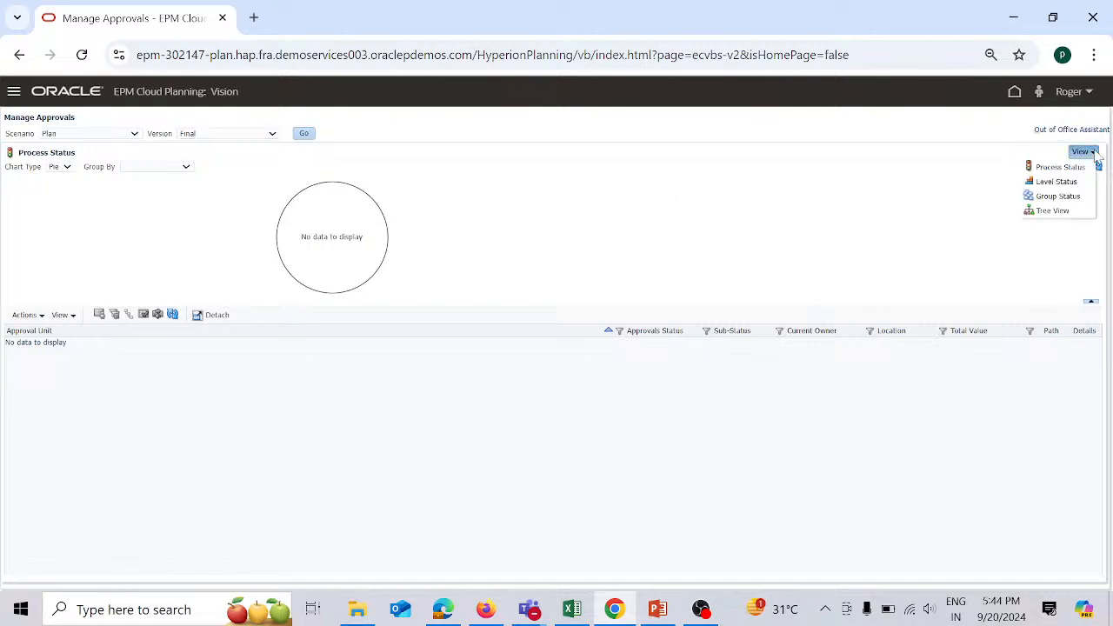
click(1052, 211)
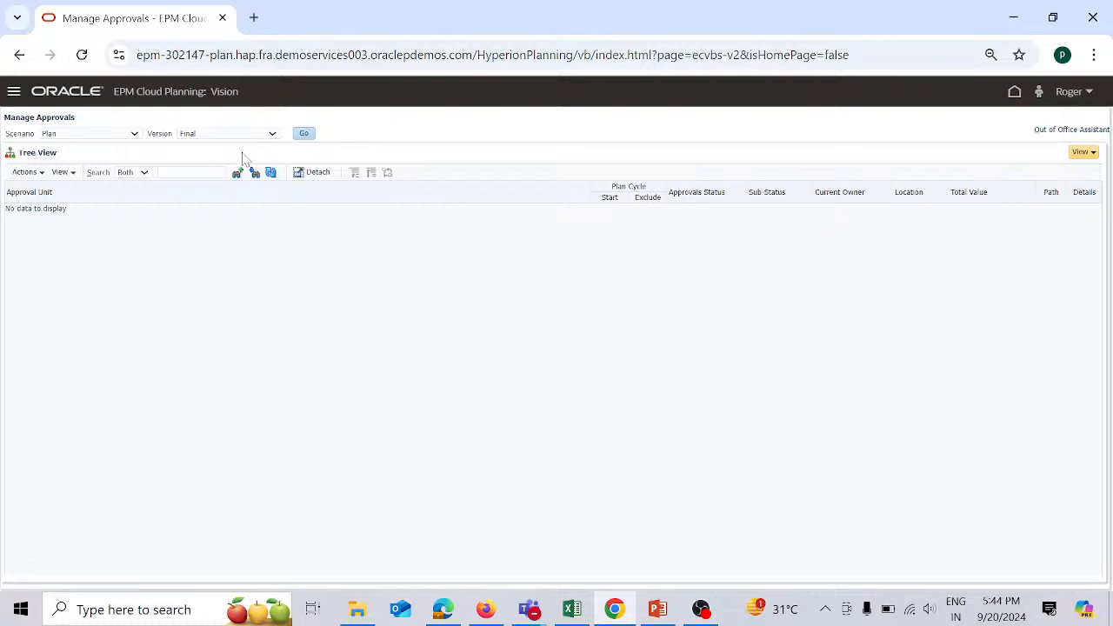
click(304, 134)
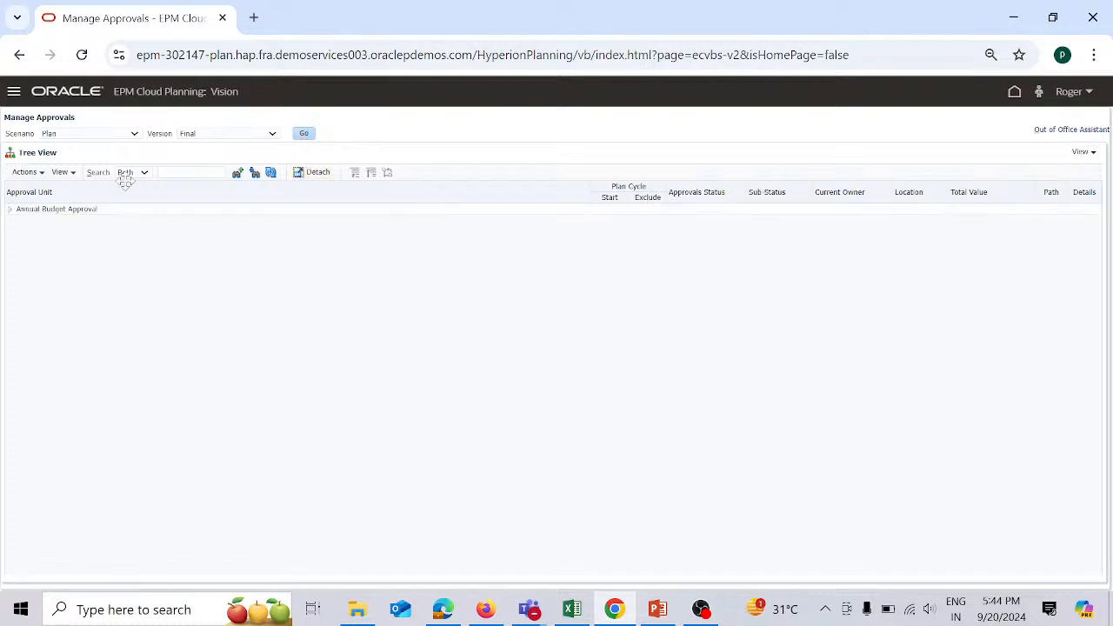
Expand Annual Budget Approval through North America and United States to Texas, and view the Texas unit's history and annotations
click(10, 209)
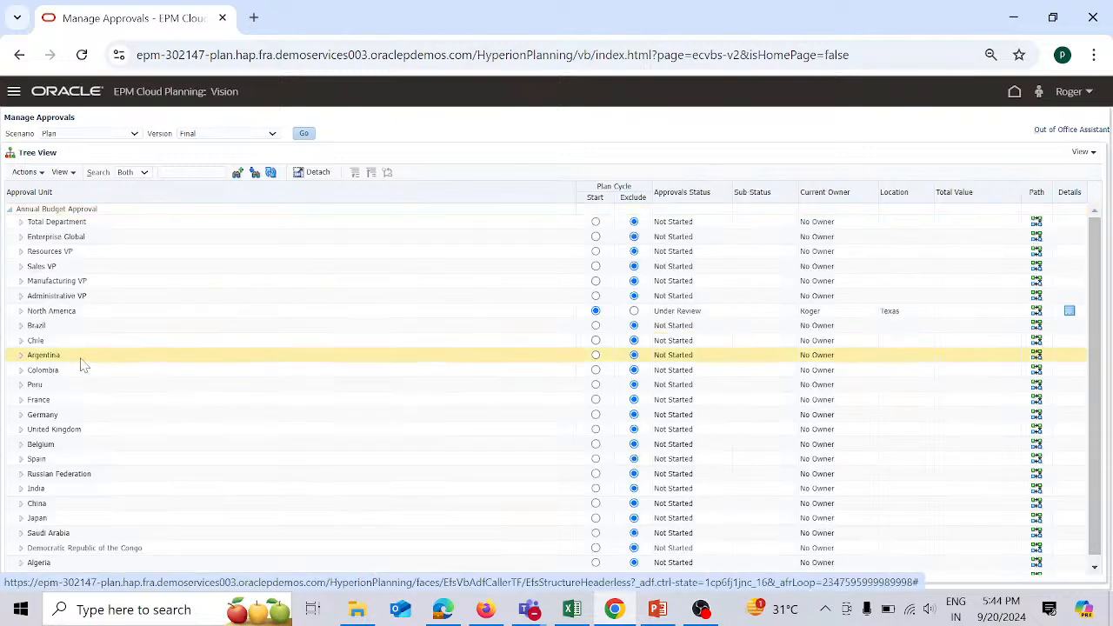
click(20, 311)
click(33, 326)
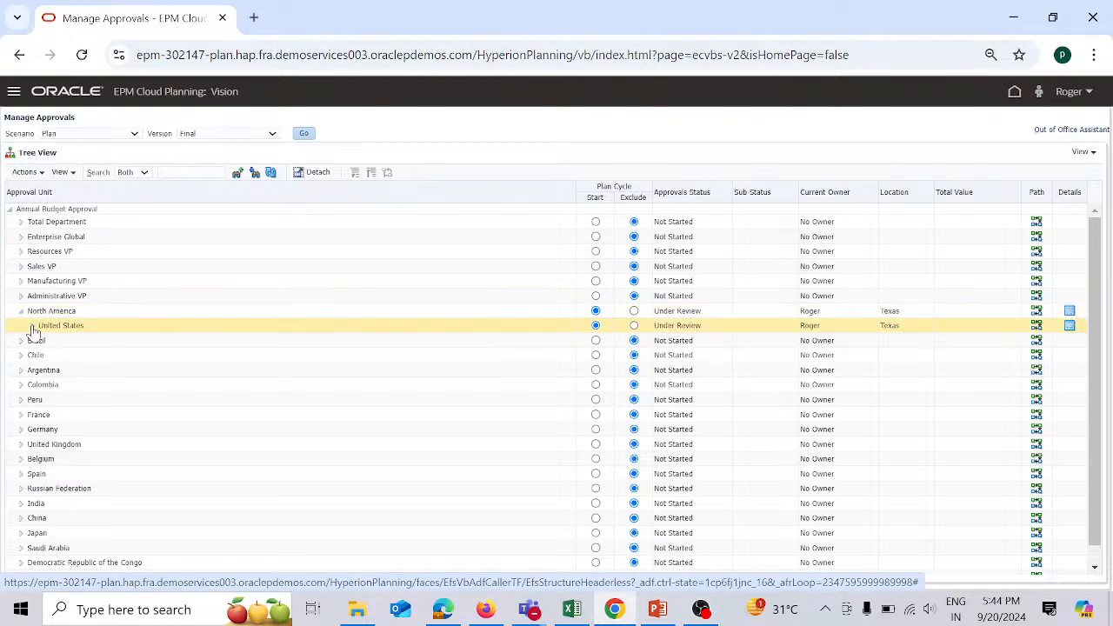
click(43, 341)
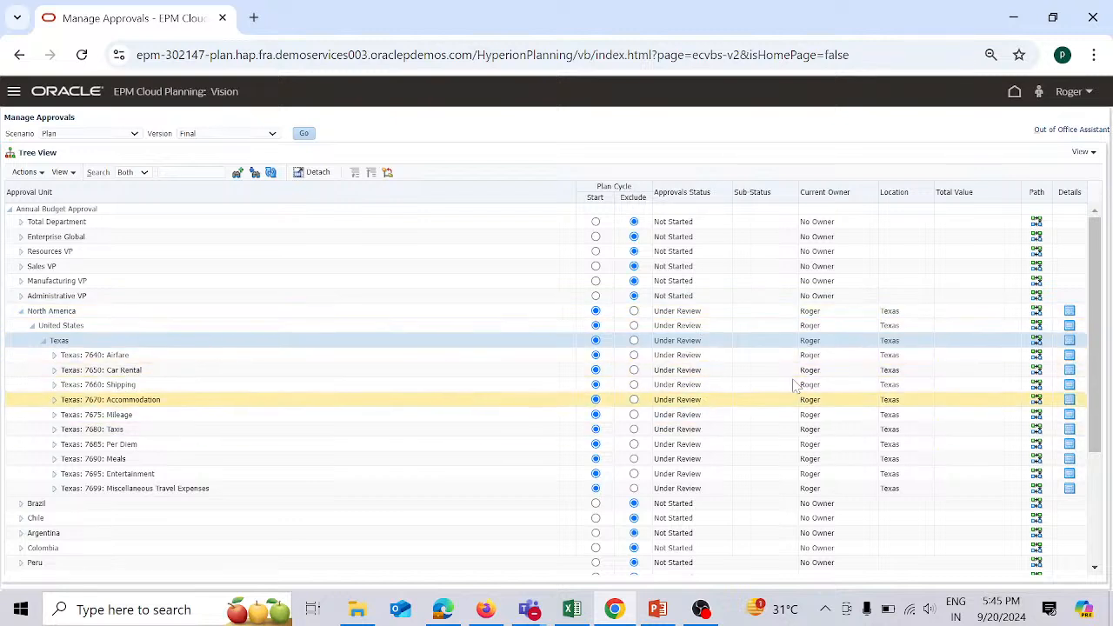
click(1073, 345)
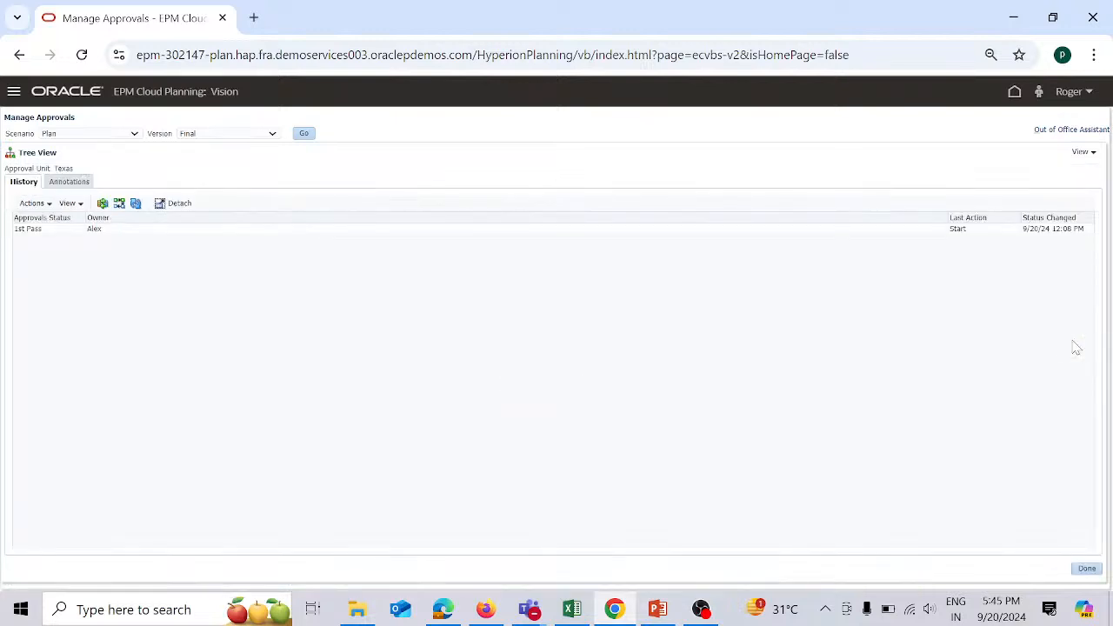
click(85, 189)
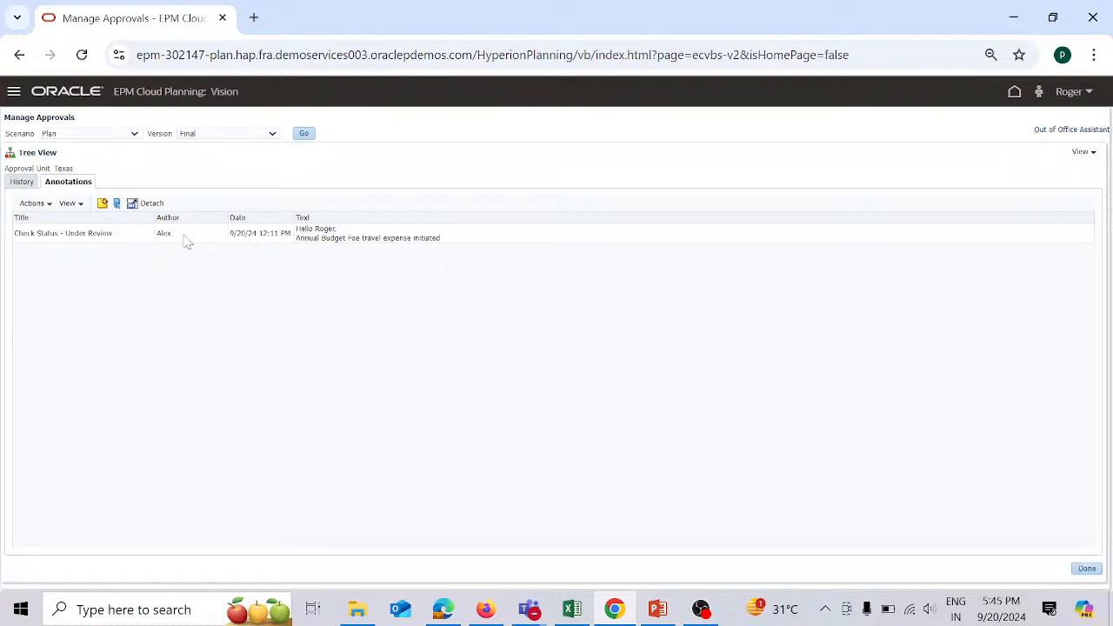
Add an annotation to the Texas unit greeting the approver, followed by "Please review Annual Budget for travel expense", and save it
click(102, 203)
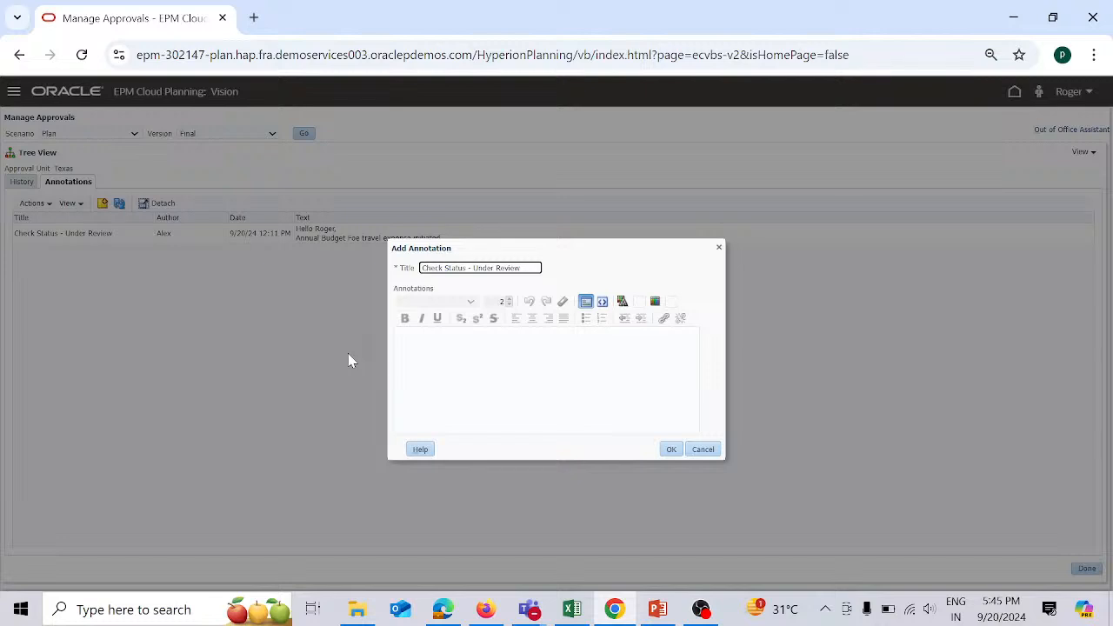
click(426, 357)
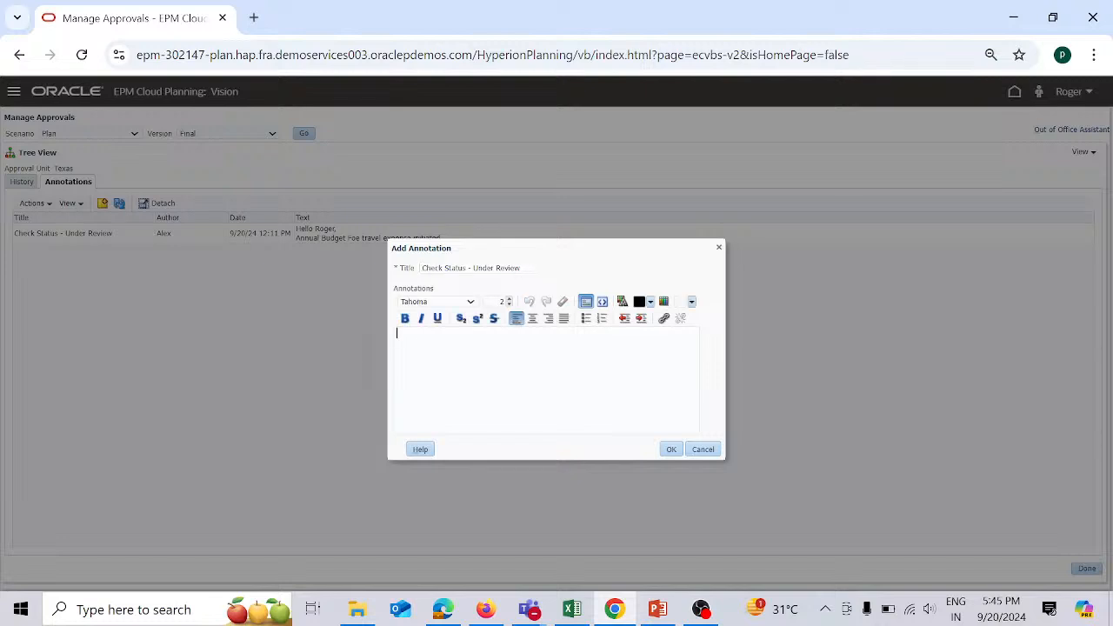
text(Hello Sam)
key(Return)
text(Please review Ann)
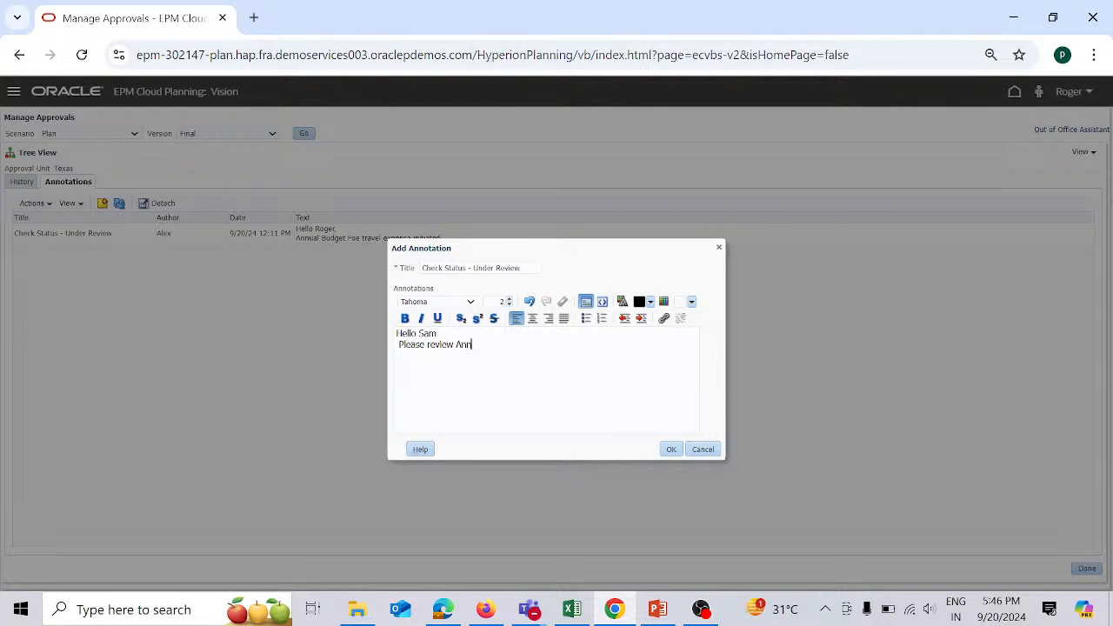
text(ual Bug)
text(get )
text(for)
text( travel e)
text(xpense)
click(675, 452)
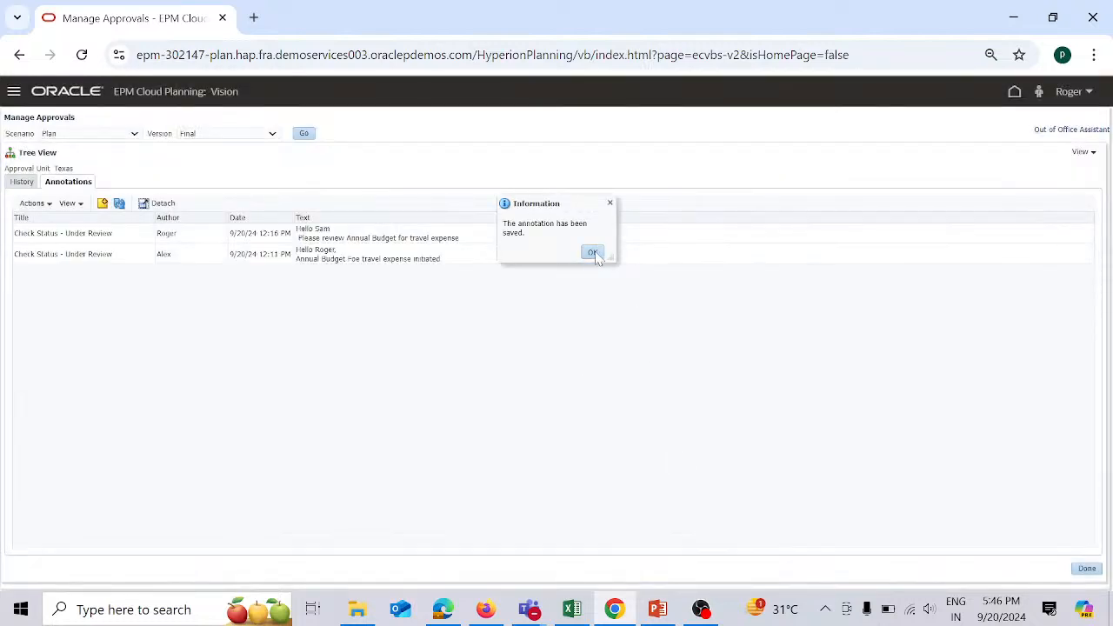
click(594, 254)
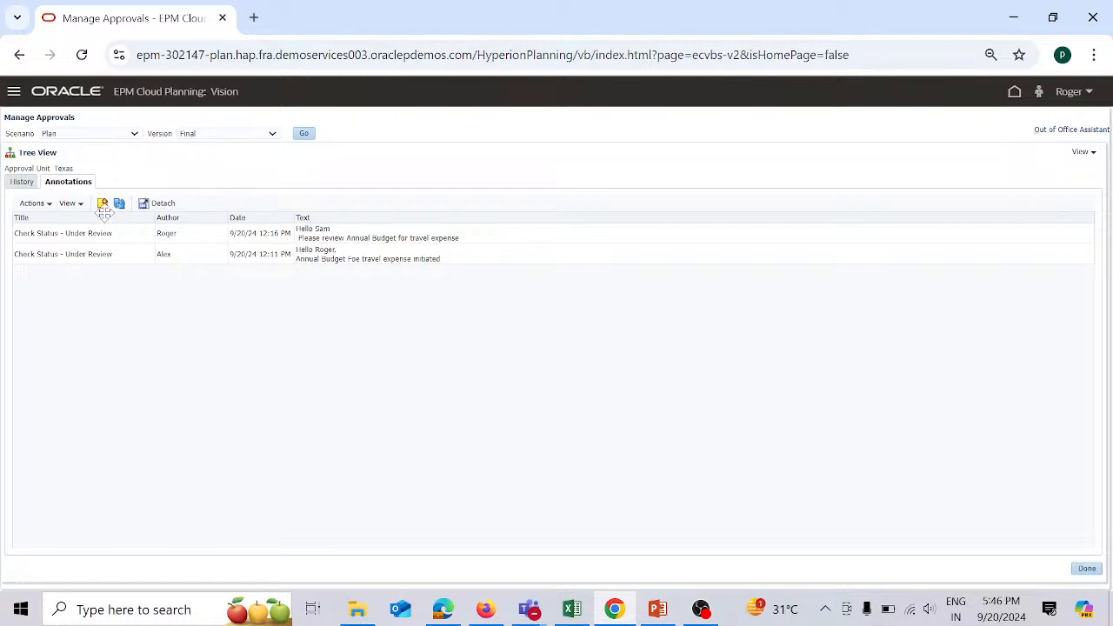
Change the Texas unit's approval status with the Sign Off action
click(22, 182)
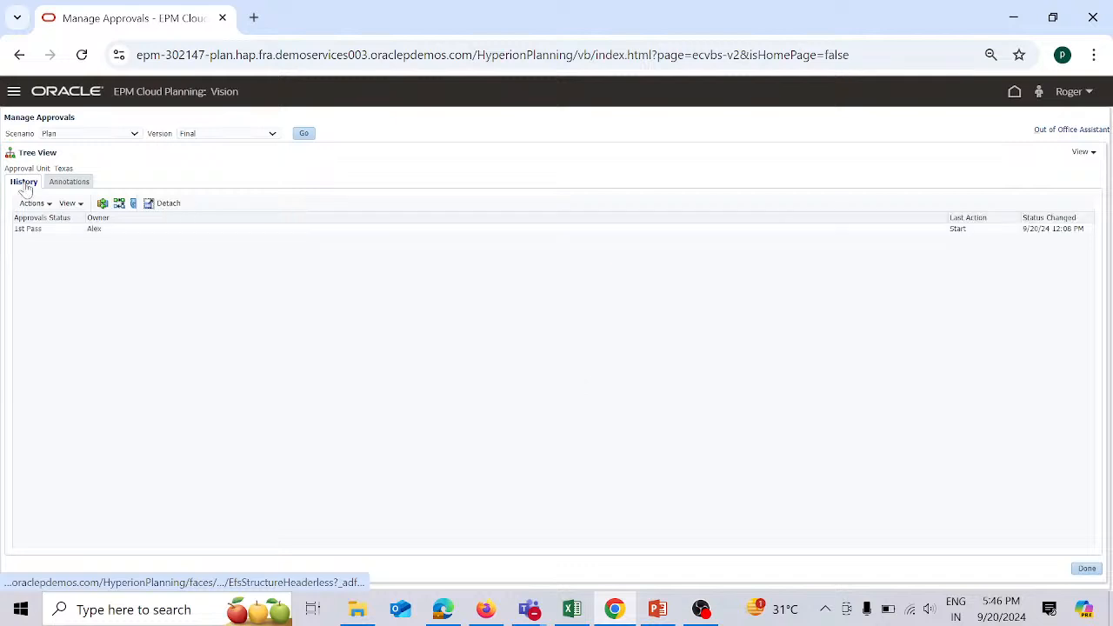
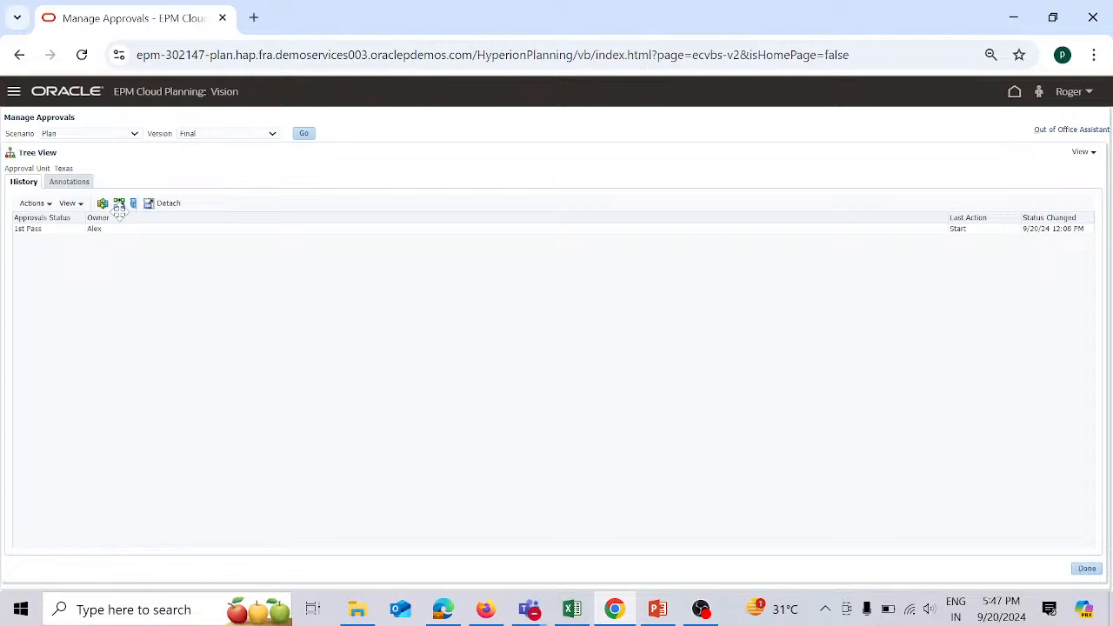
click(102, 203)
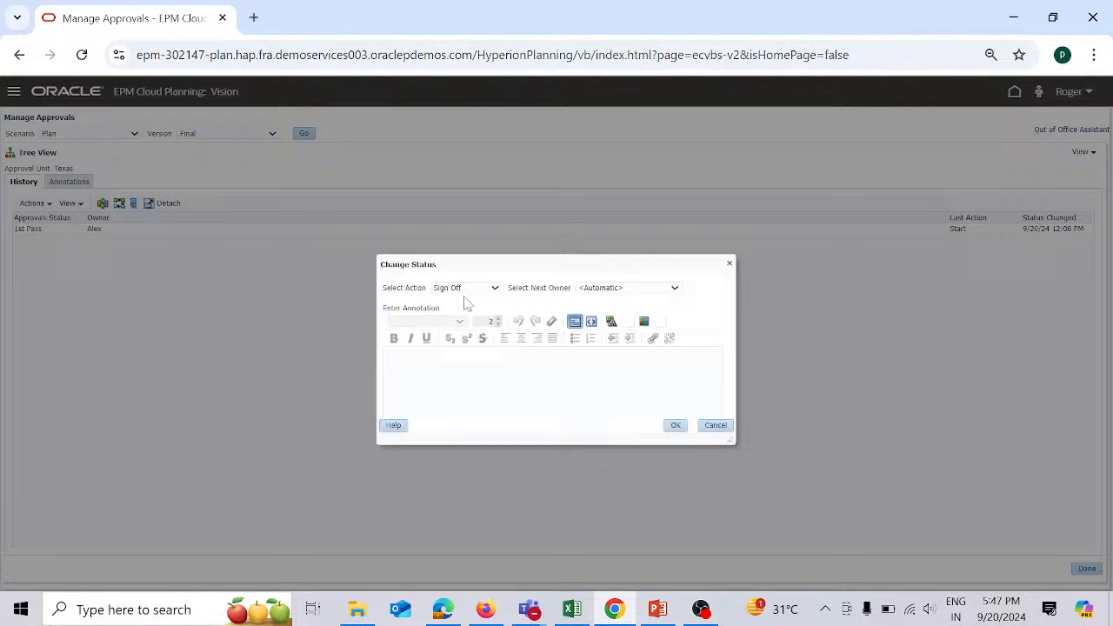
click(675, 290)
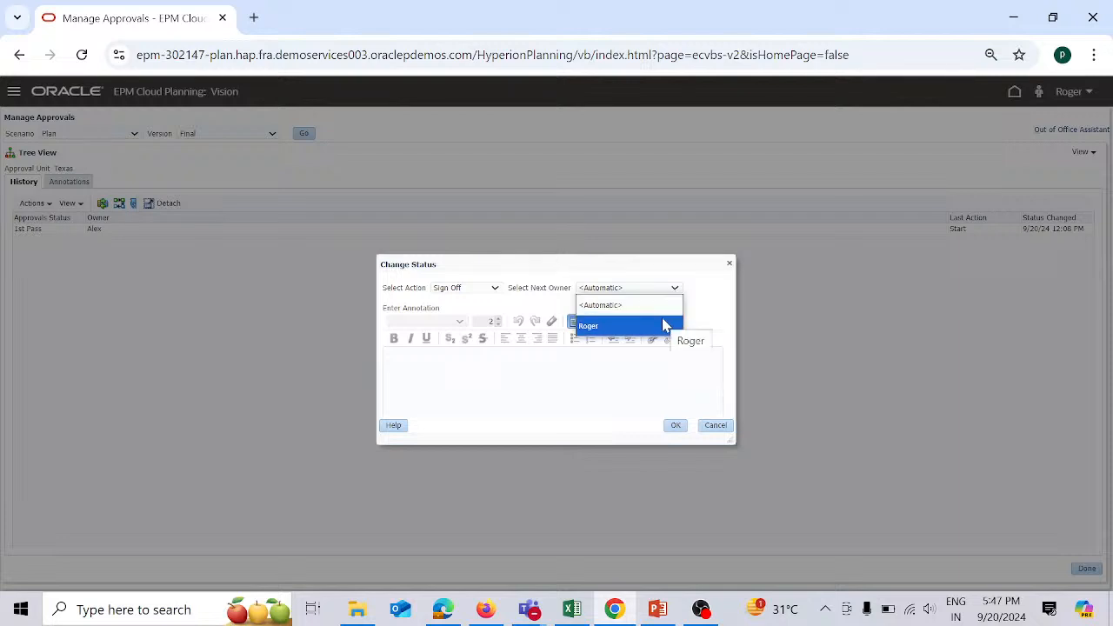
click(497, 296)
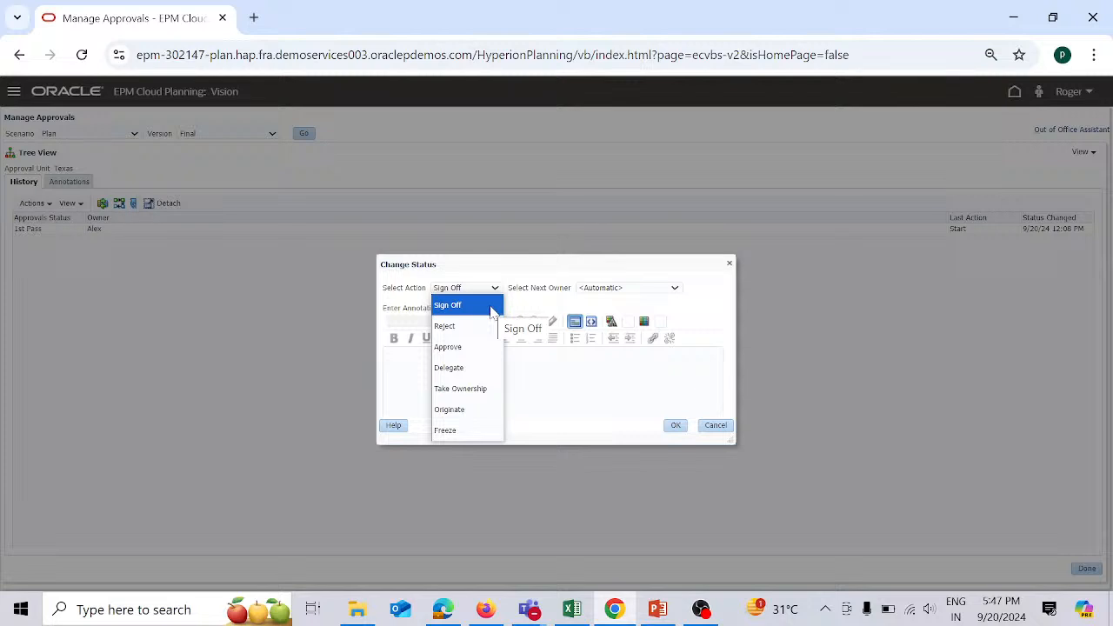
click(491, 307)
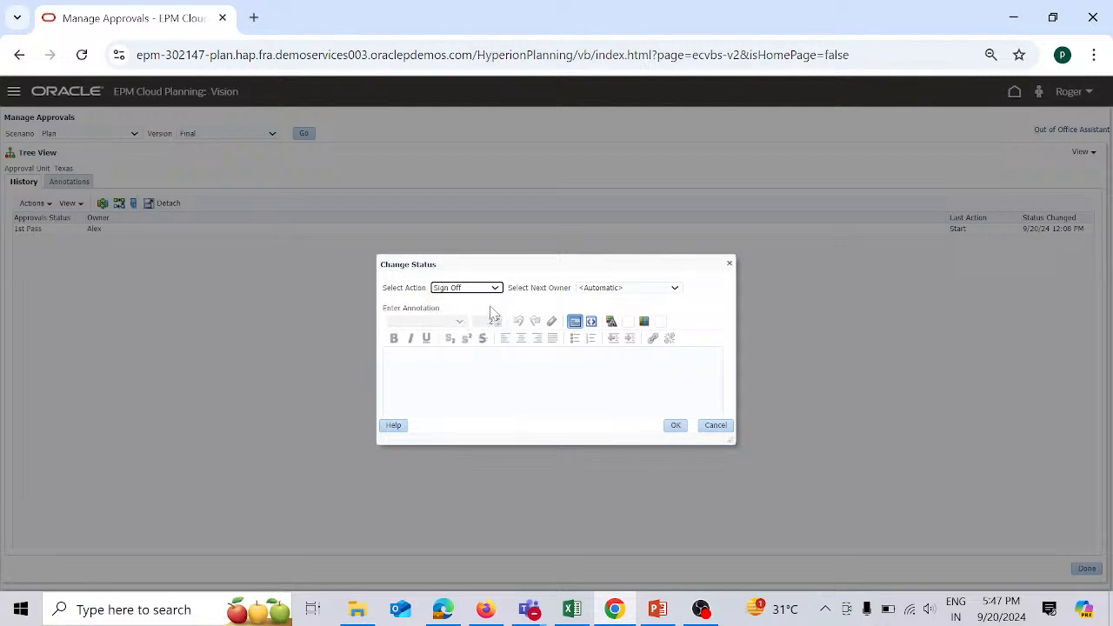
click(675, 290)
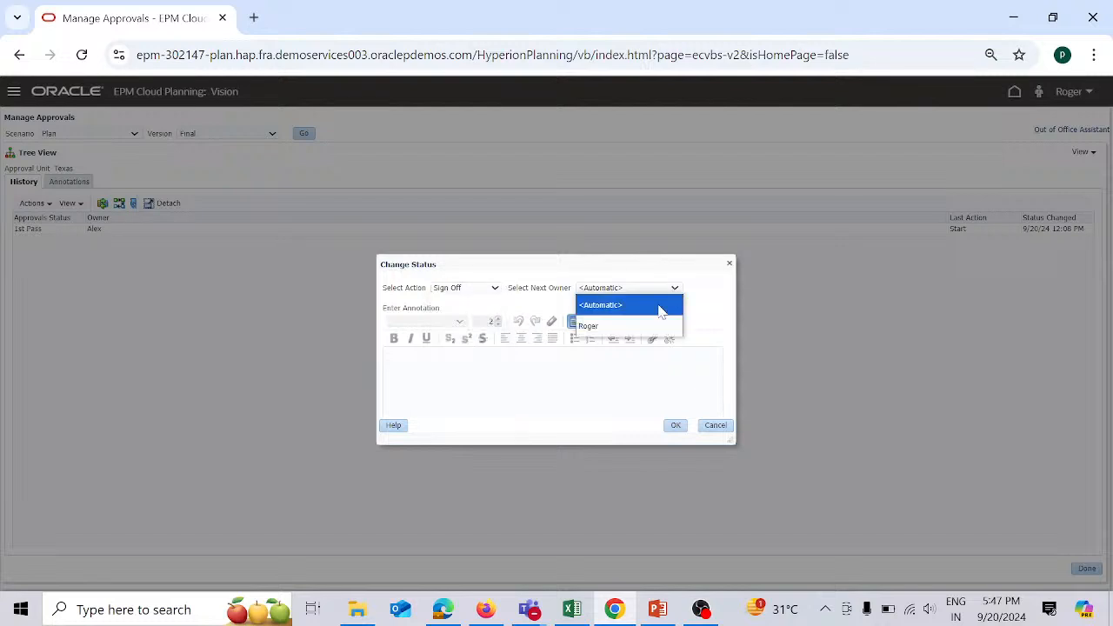
click(654, 326)
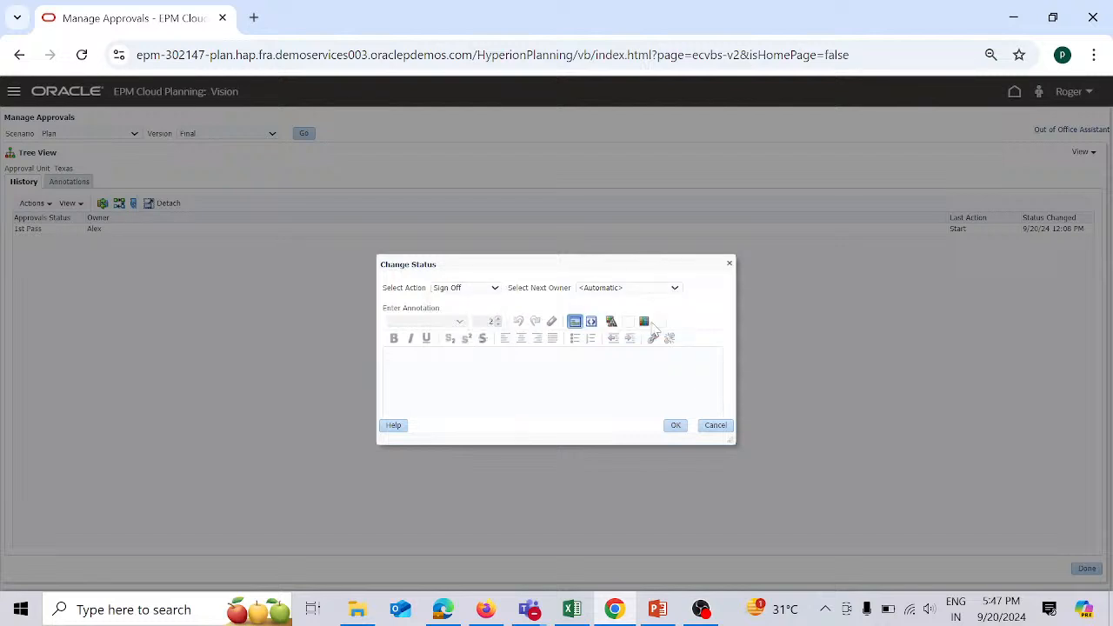
click(678, 427)
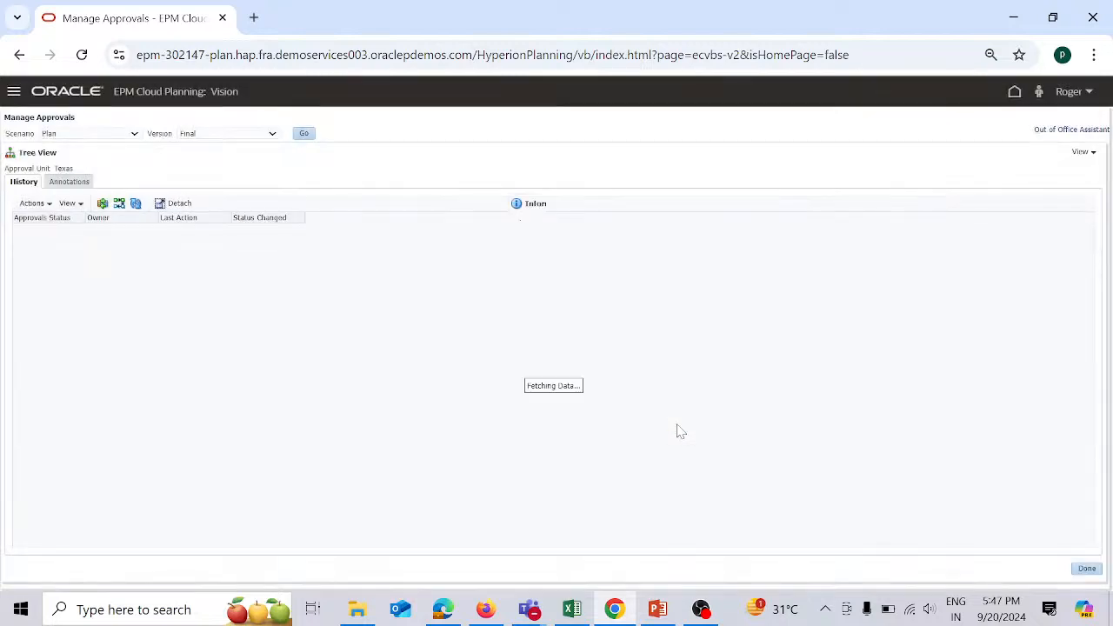
click(579, 253)
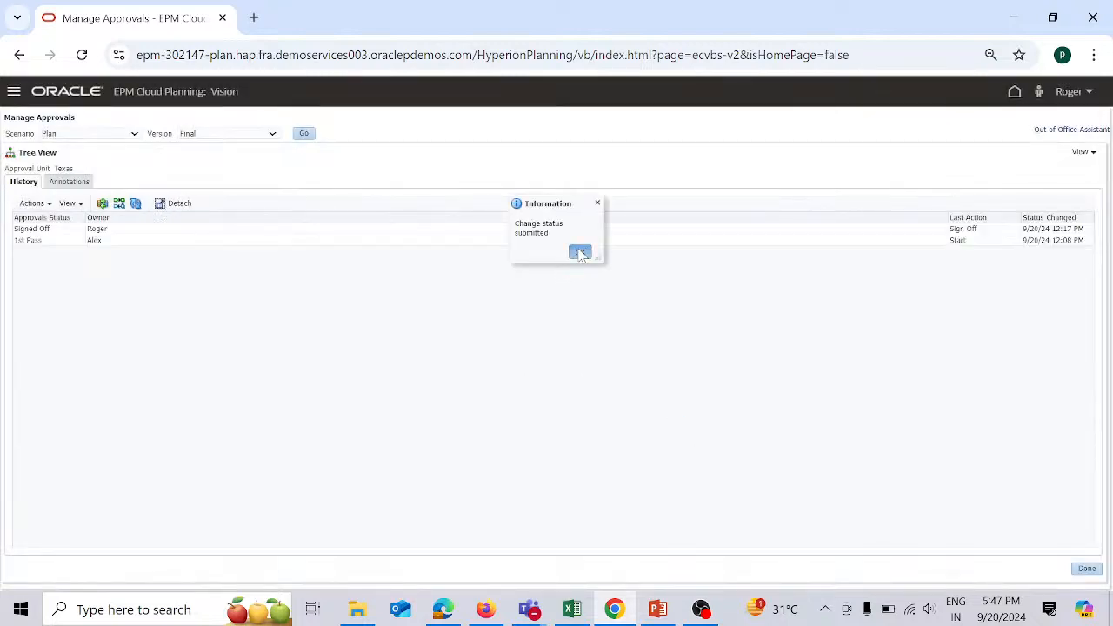
Examine the status change actions offered for the Texas unit and the next-owner choices for Reject, without submitting a change
click(103, 204)
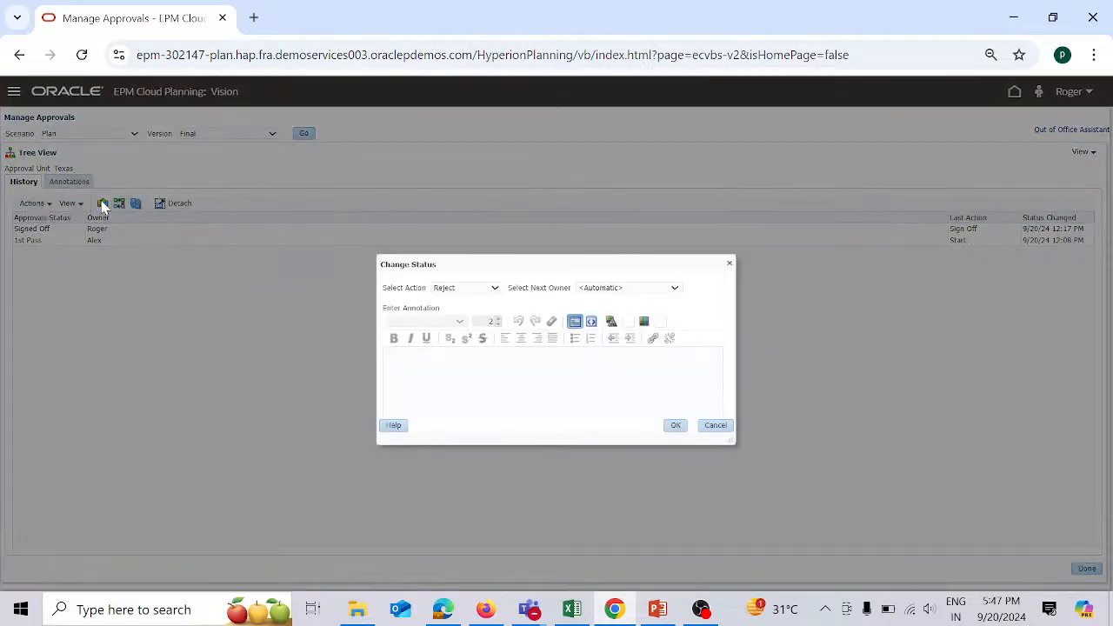
click(495, 290)
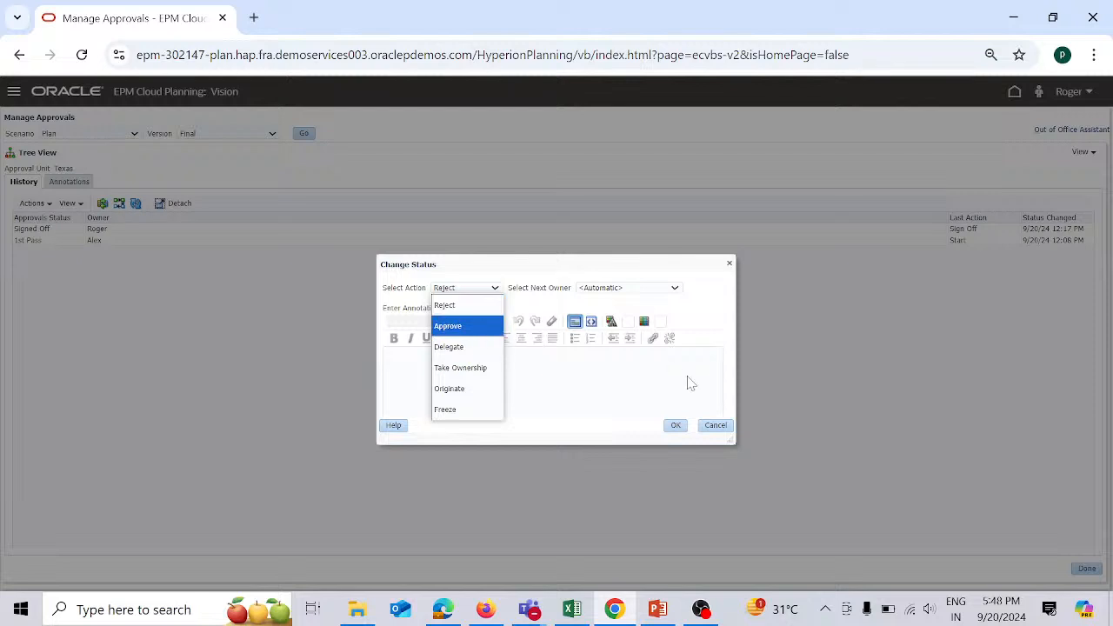
click(728, 429)
click(725, 428)
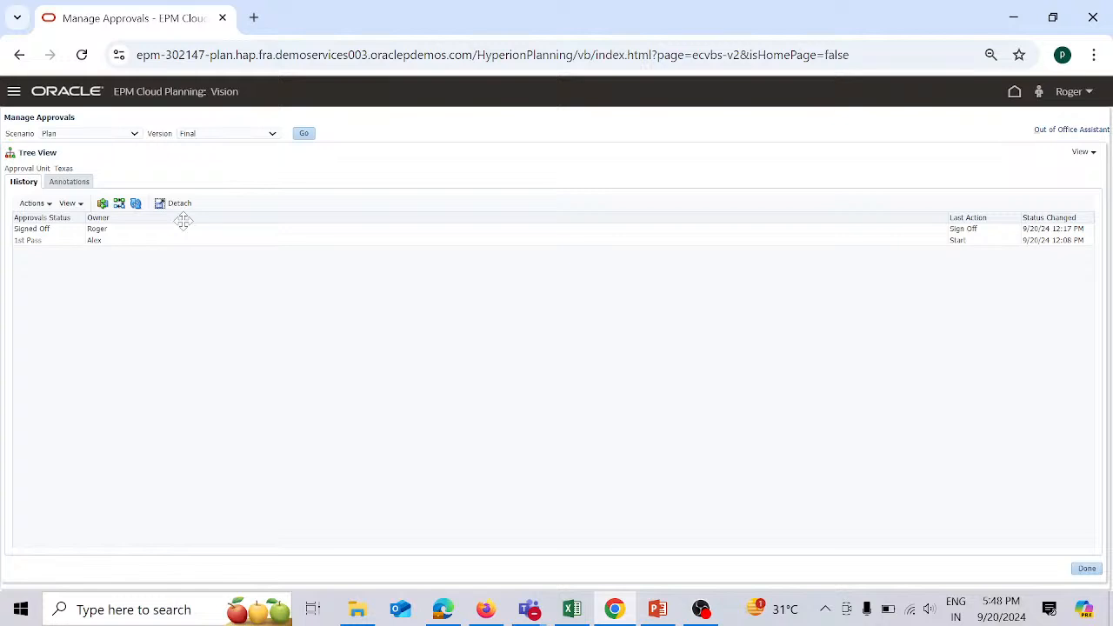
click(103, 205)
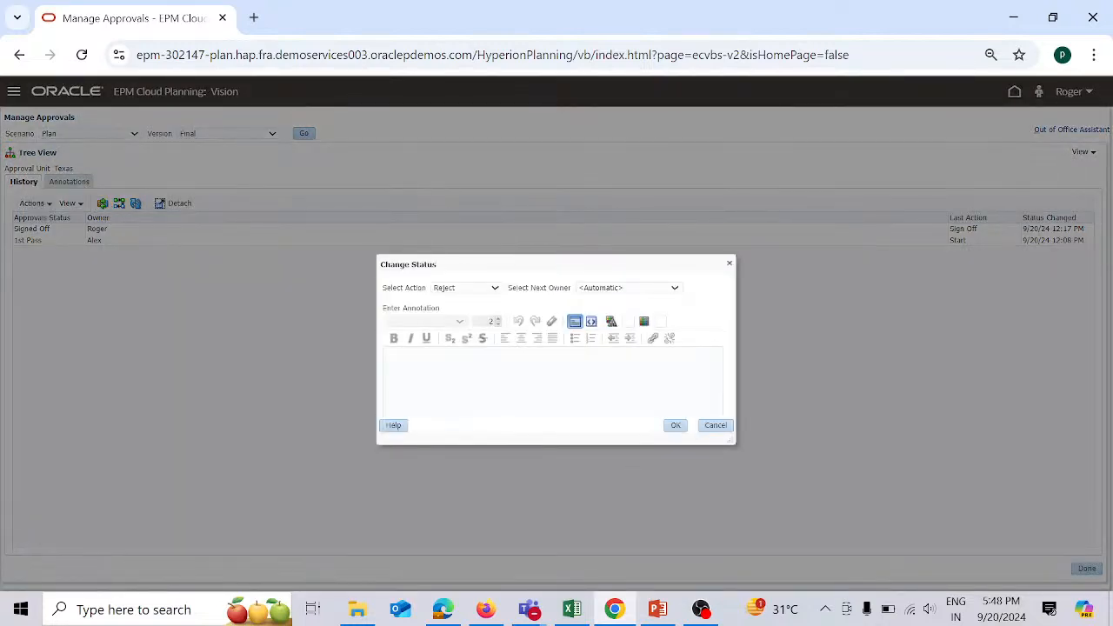
click(675, 290)
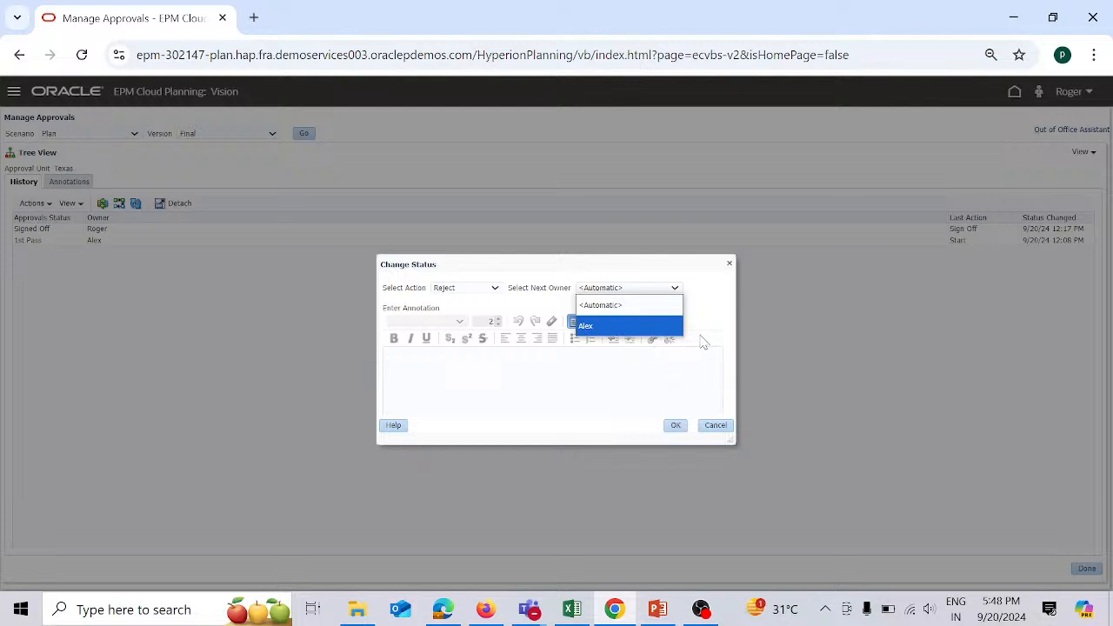
click(720, 311)
click(678, 292)
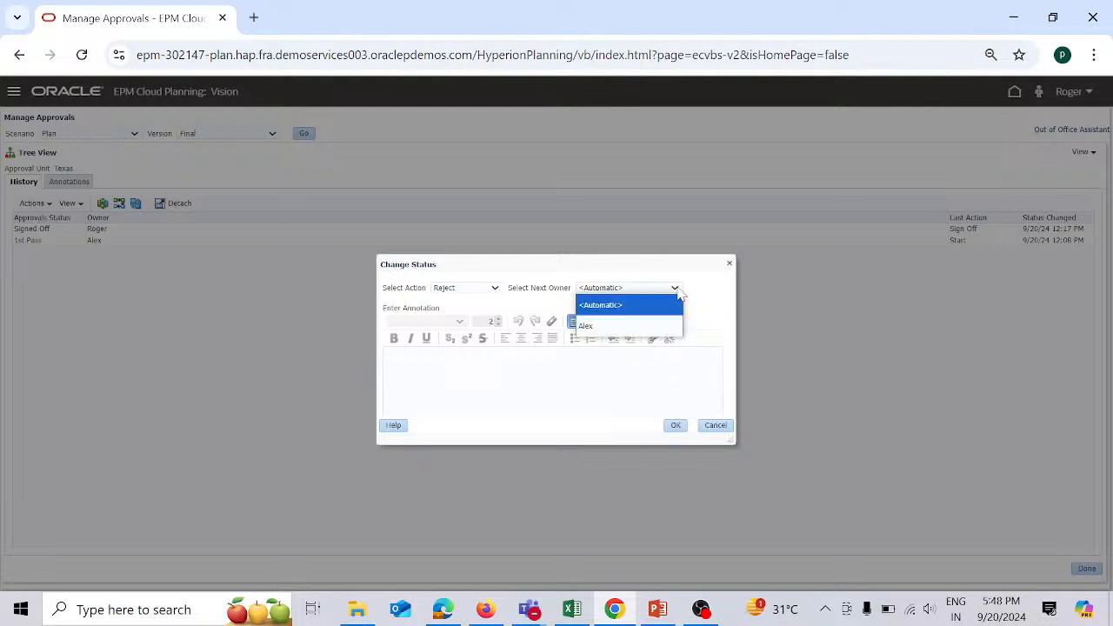
click(718, 330)
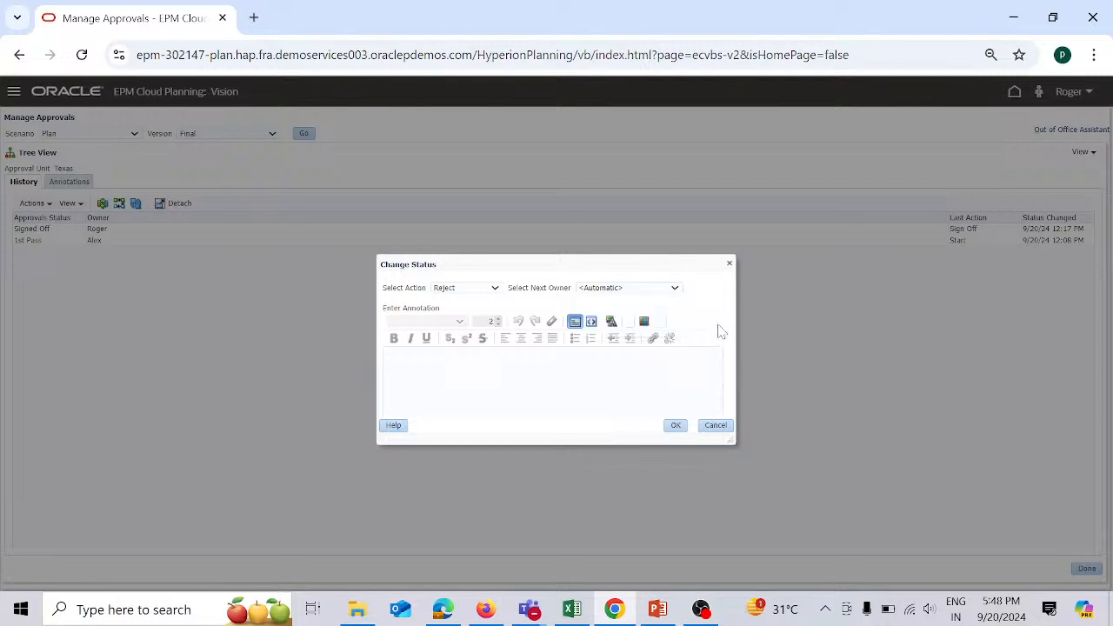
click(495, 289)
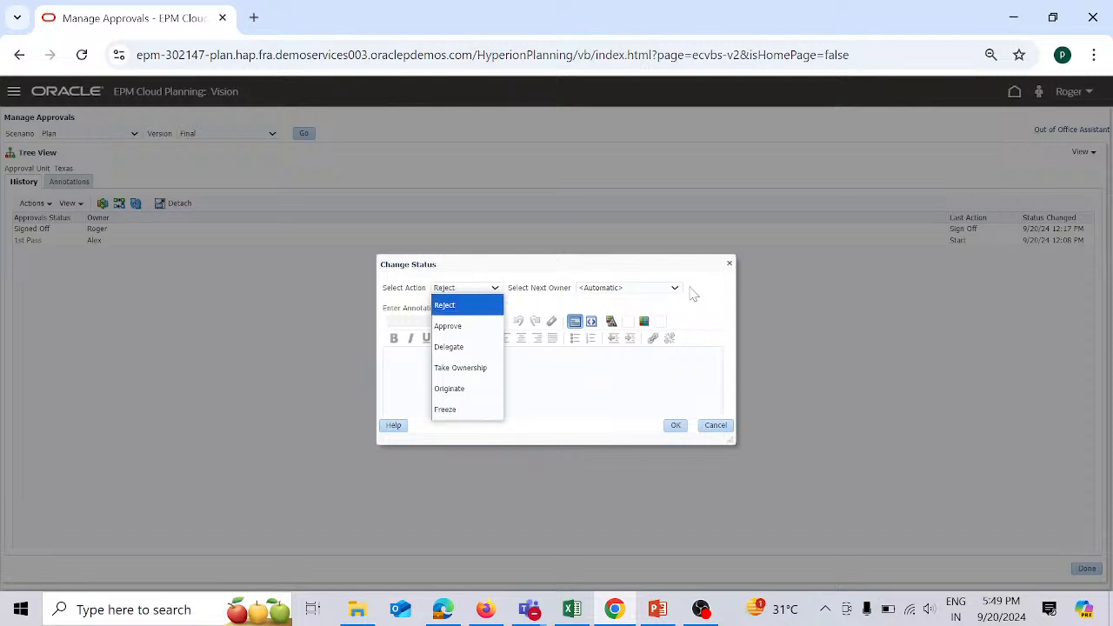
click(729, 426)
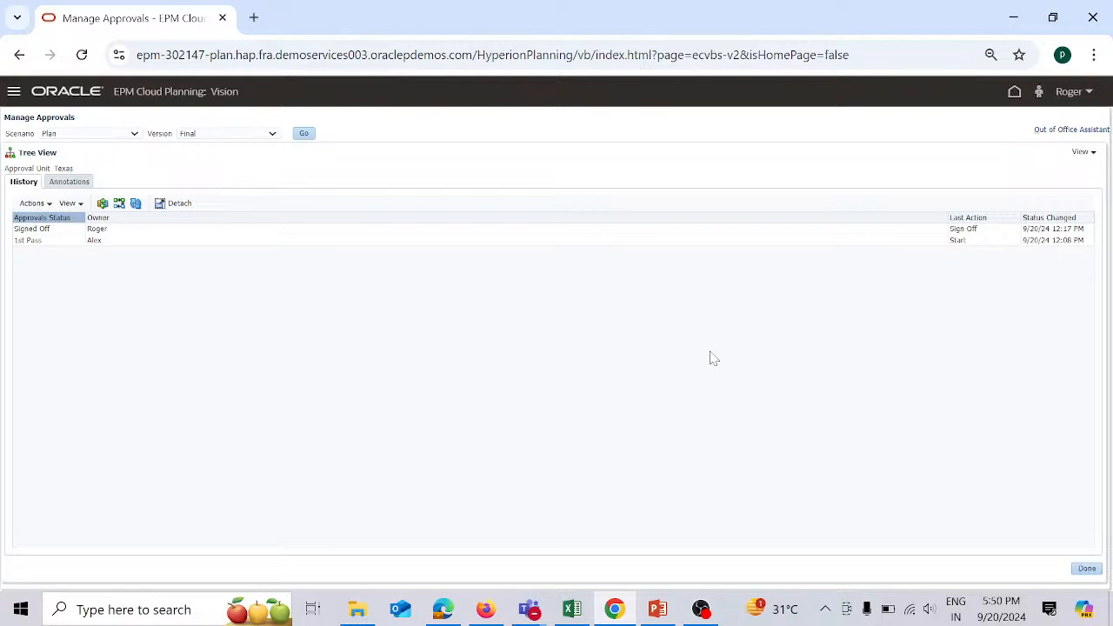
Switch to the Excel worksheet with the FTECH LTD. approval hierarchy
click(579, 614)
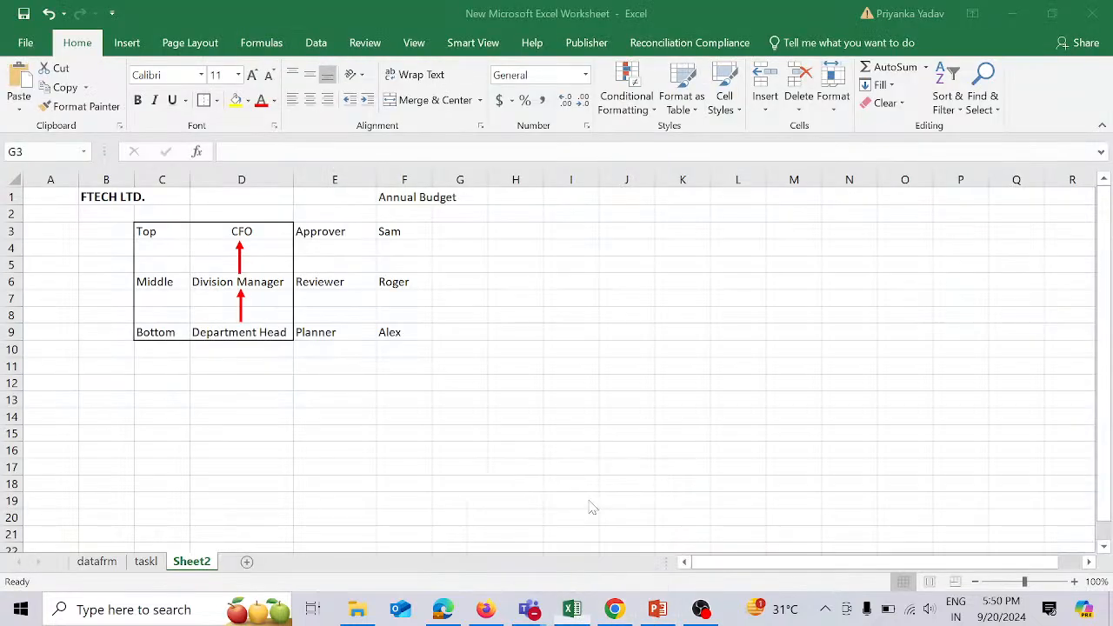